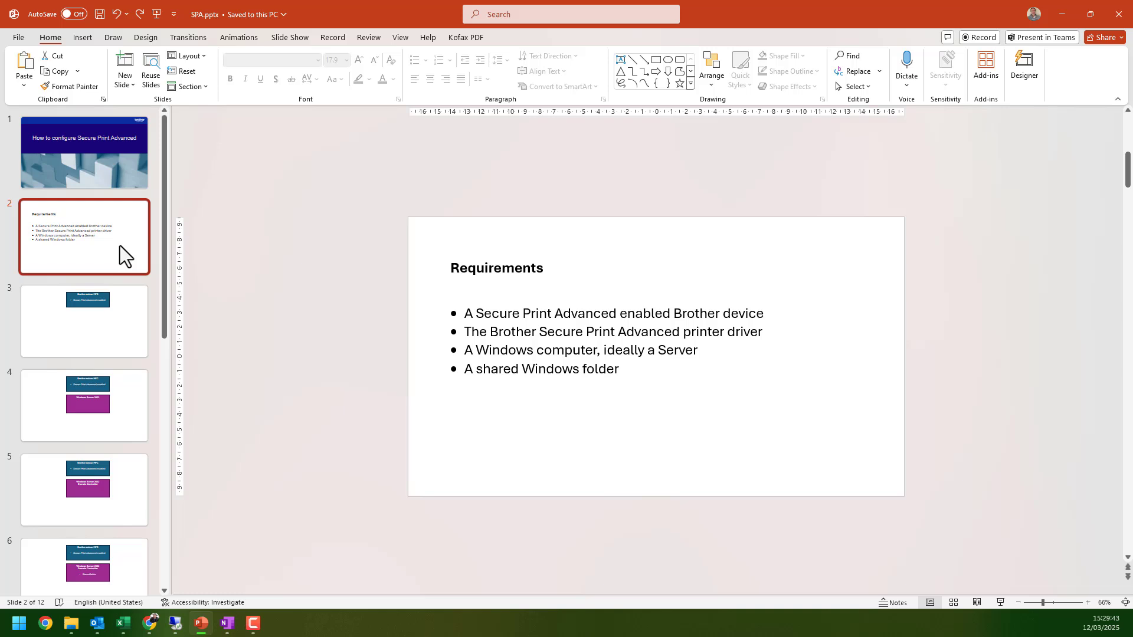
- Step through slides 3 to 7, from the Brother colour MFC box to the printer driver bullet
left_click(101, 321)
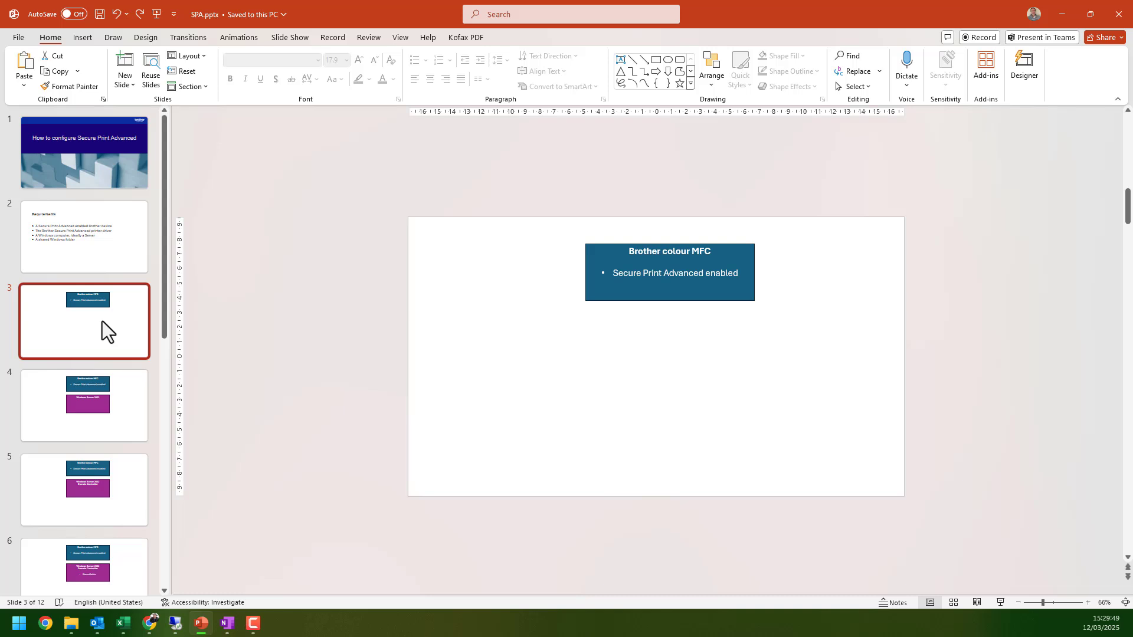
left_click(125, 389)
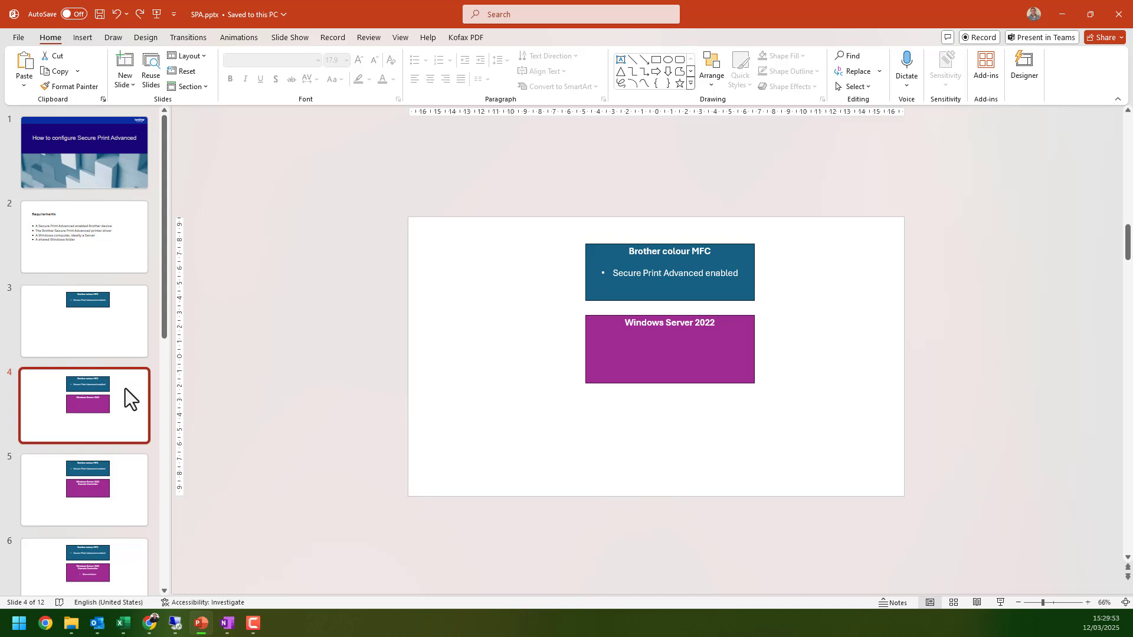
scroll(121, 384, "down", 3)
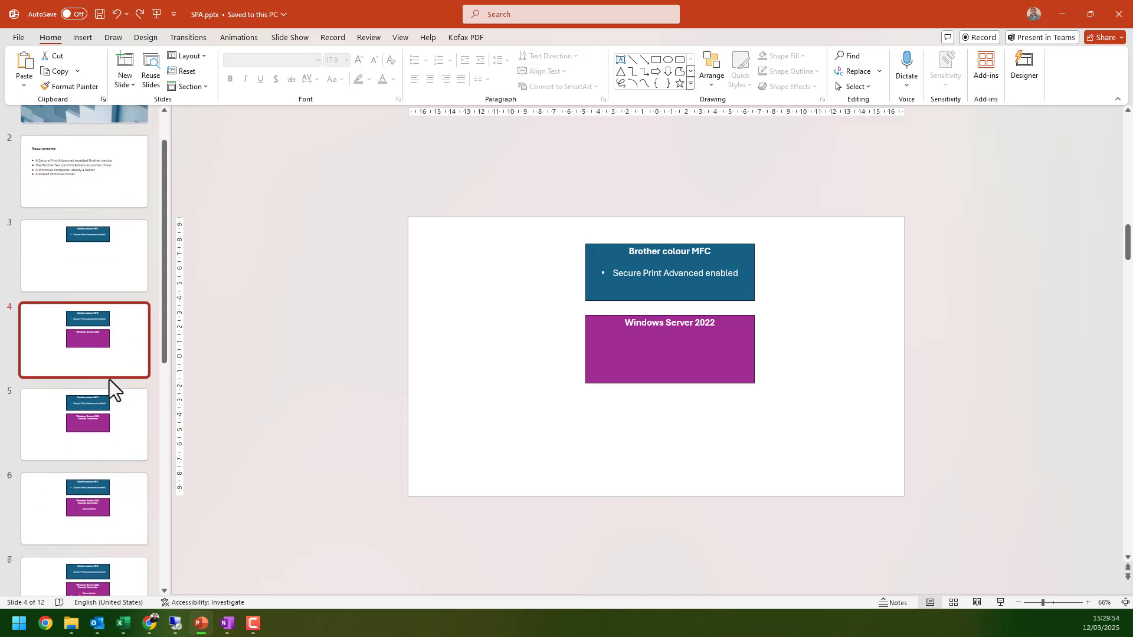
left_click(123, 335)
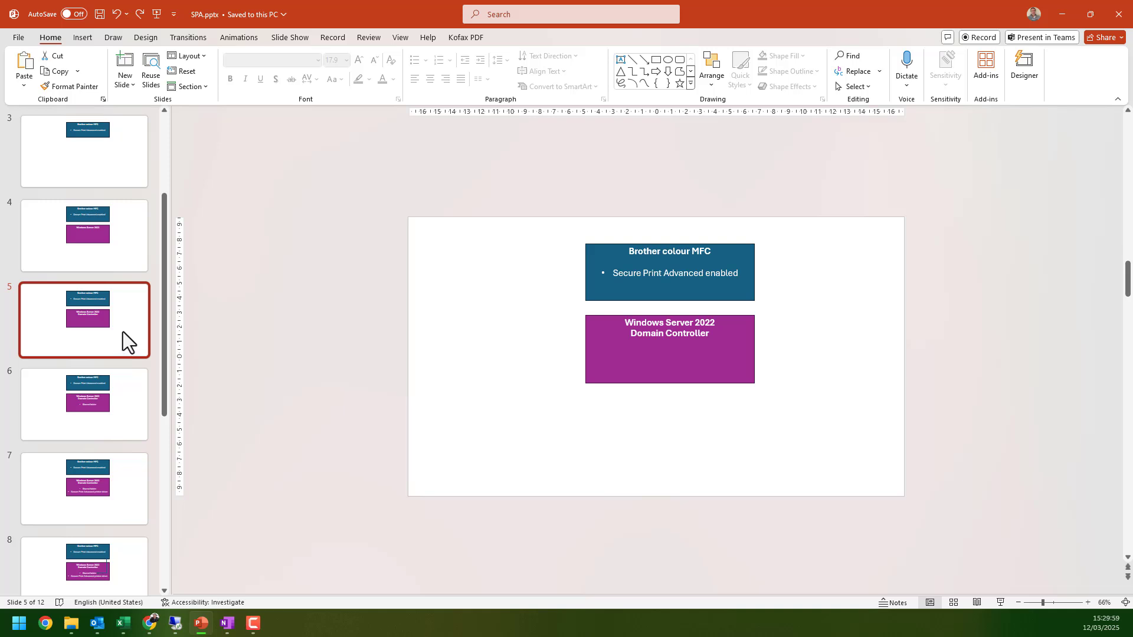
left_click(126, 394)
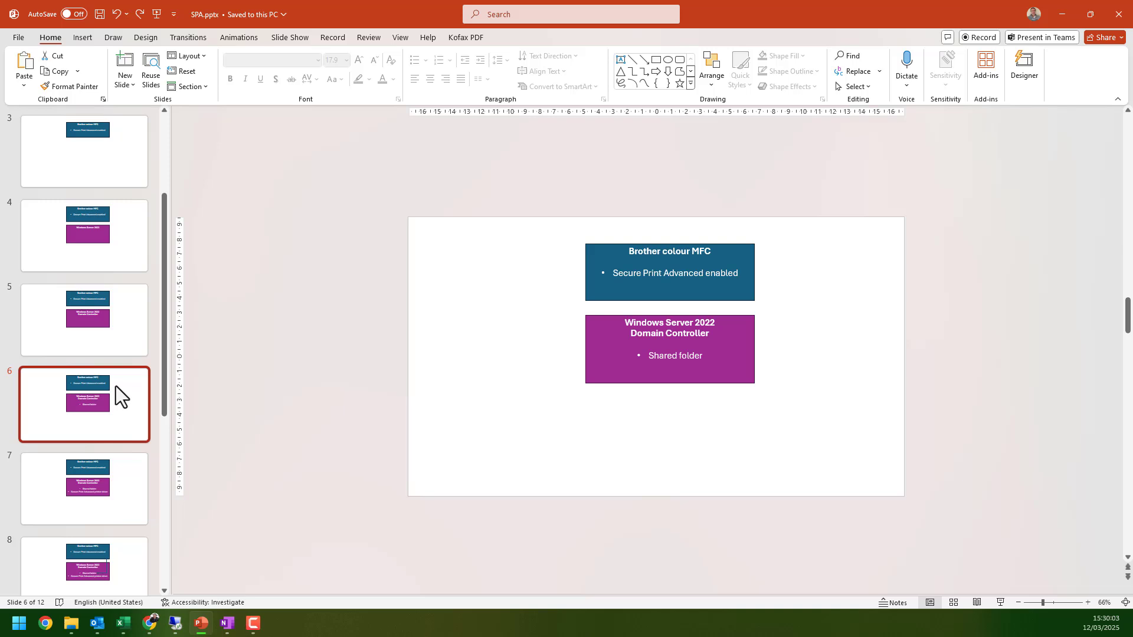
scroll(109, 381, "down", 2)
left_click(124, 403)
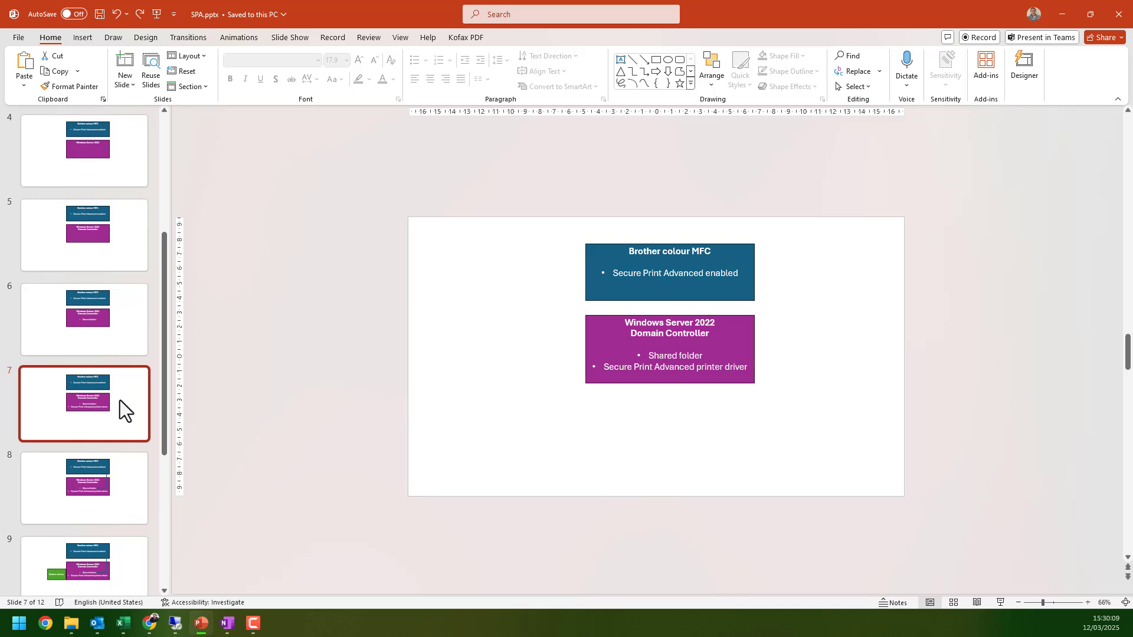
- Continue through slides 8 to 12, ending on the full layout with the laptop connection
scroll(121, 402, "down", 2)
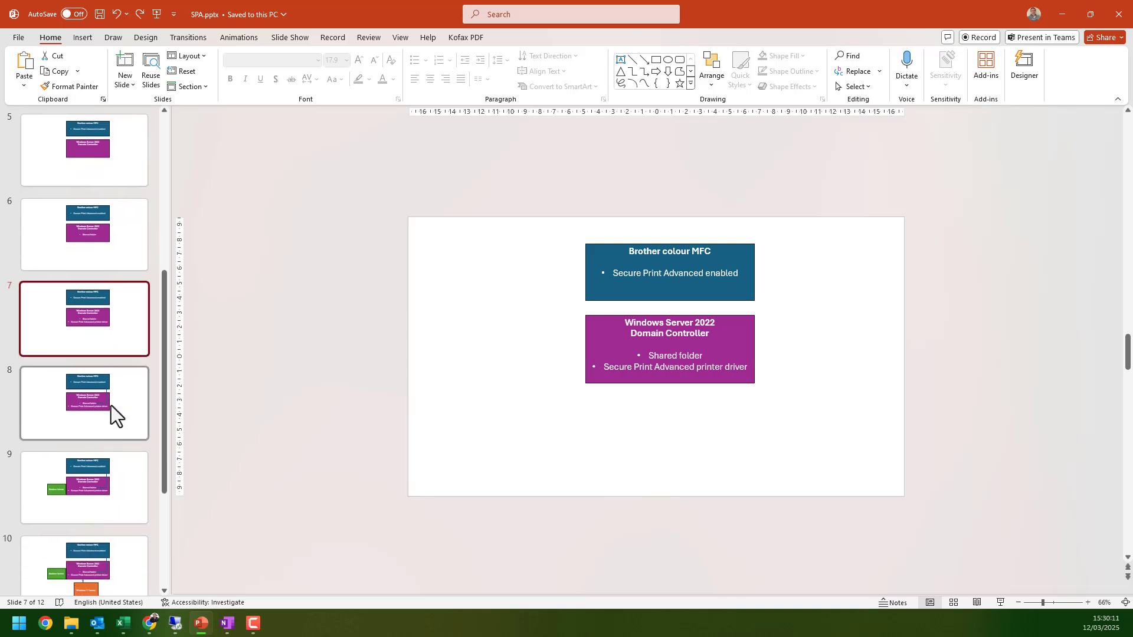
left_click(118, 416)
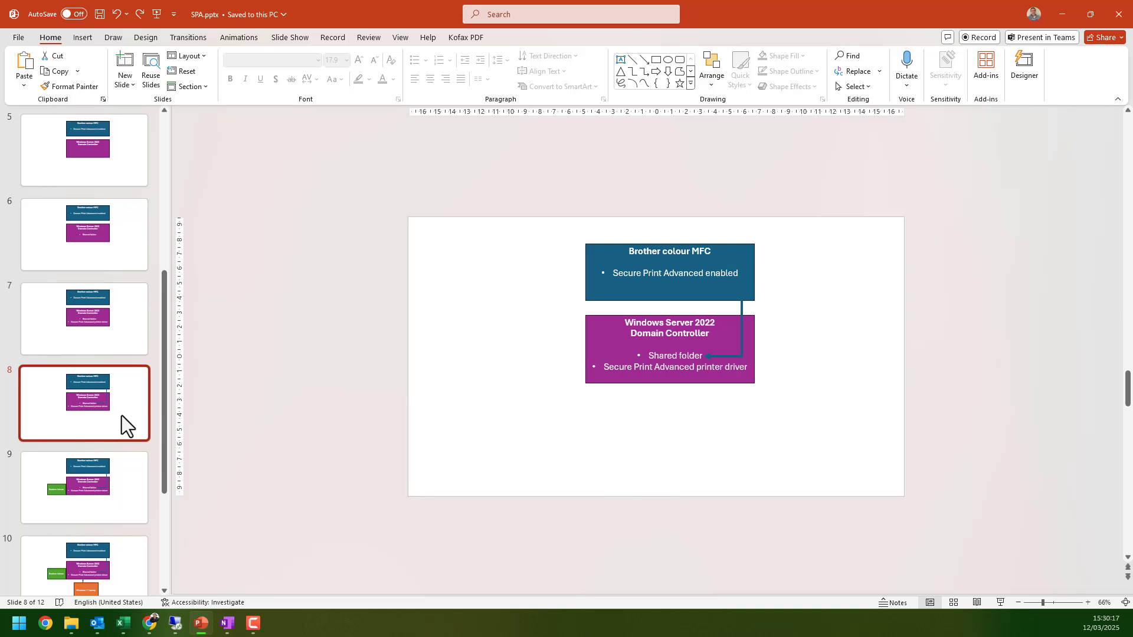
left_click(123, 486)
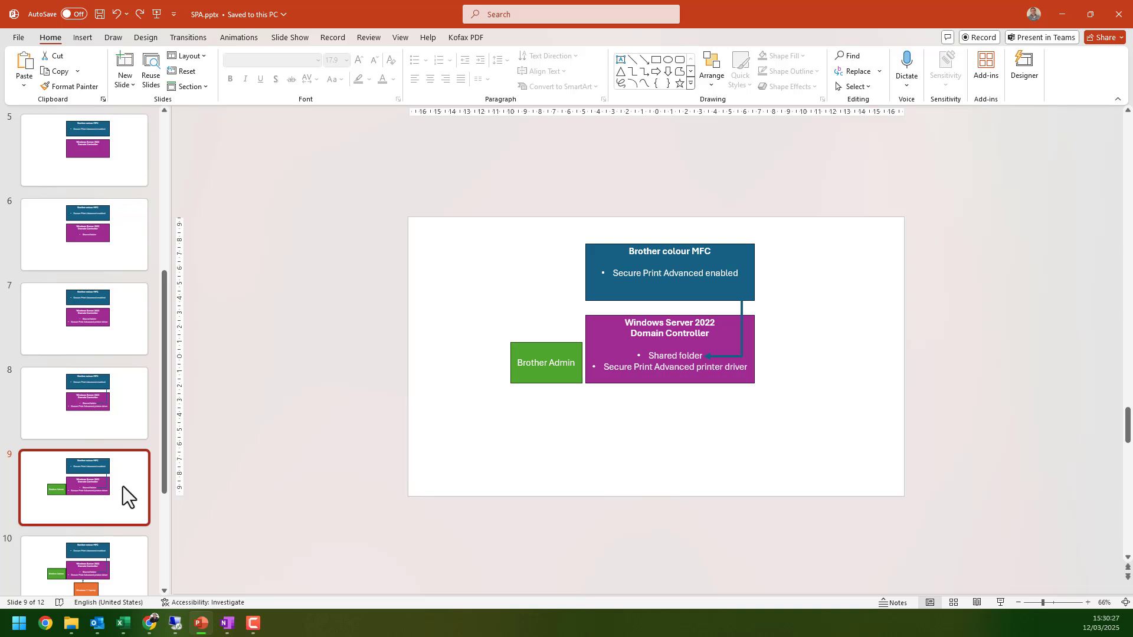
scroll(111, 463, "down", 2)
left_click(134, 479)
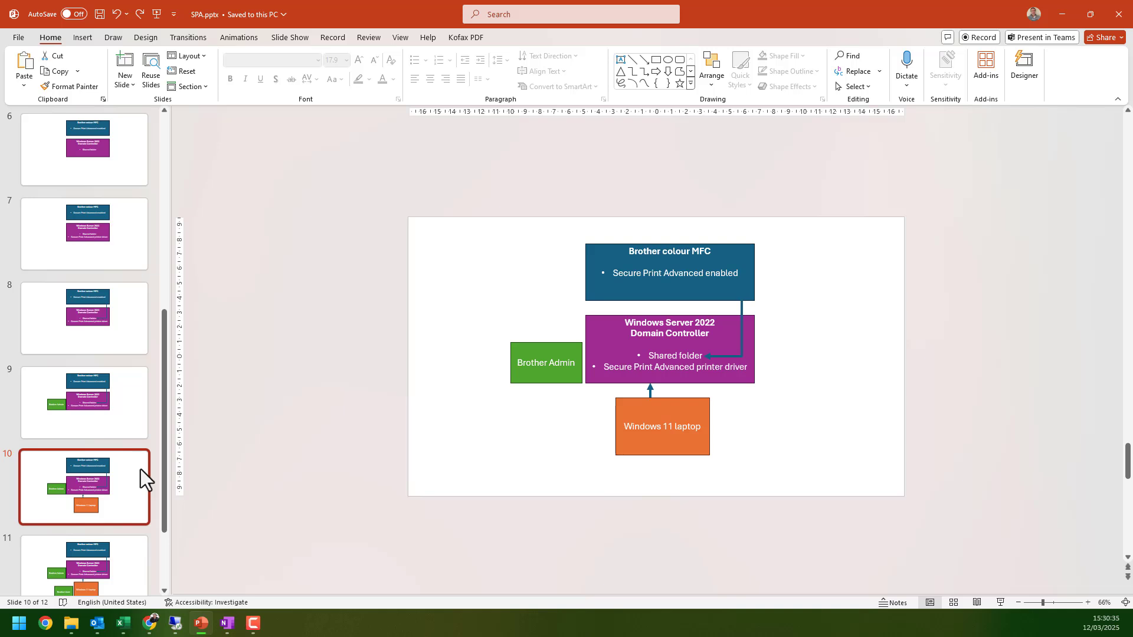
left_click(145, 558)
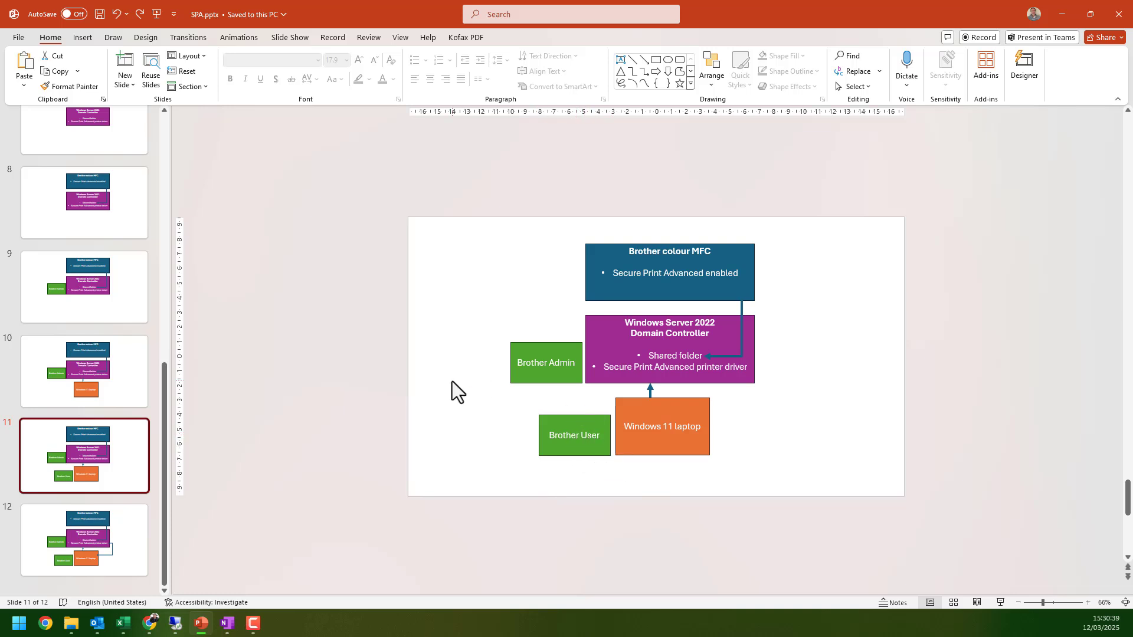
left_click(143, 519)
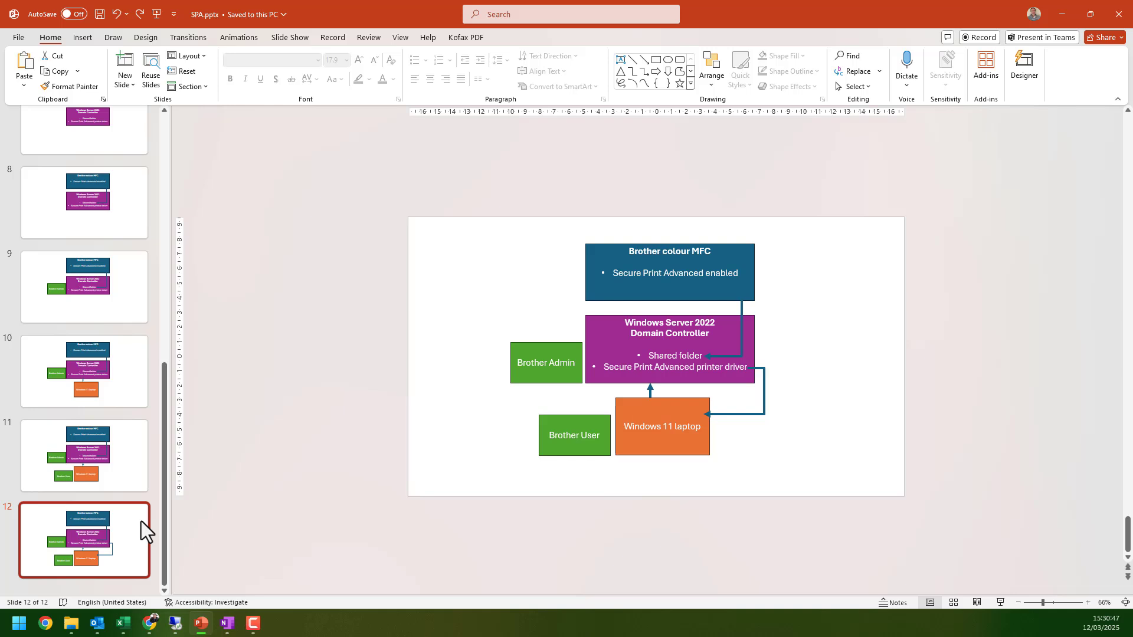
- Go back to slide 5 and the Shared folder slide 6, then switch to the server desktop
scroll(65, 319, "up", 10)
scroll(118, 371, "down", 3)
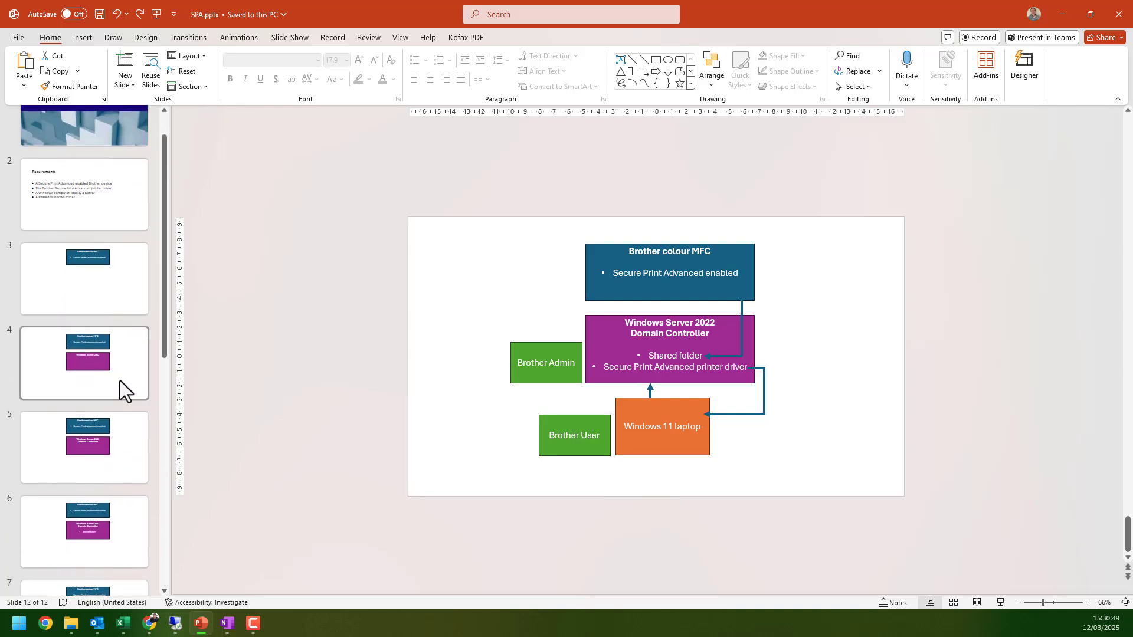
left_click(117, 369)
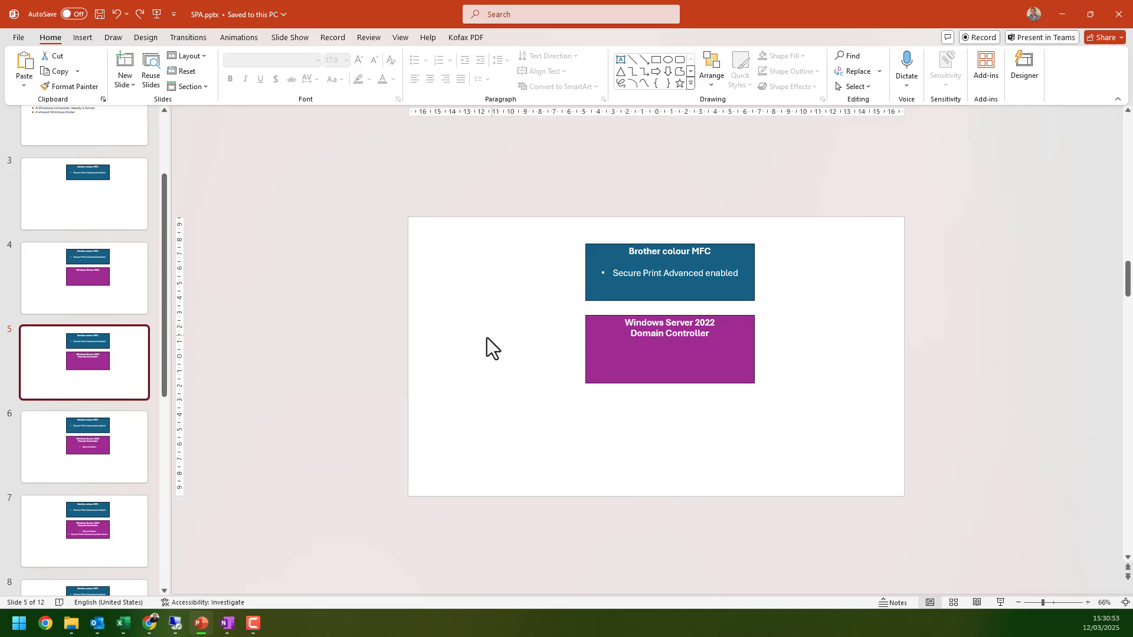
left_click(123, 445)
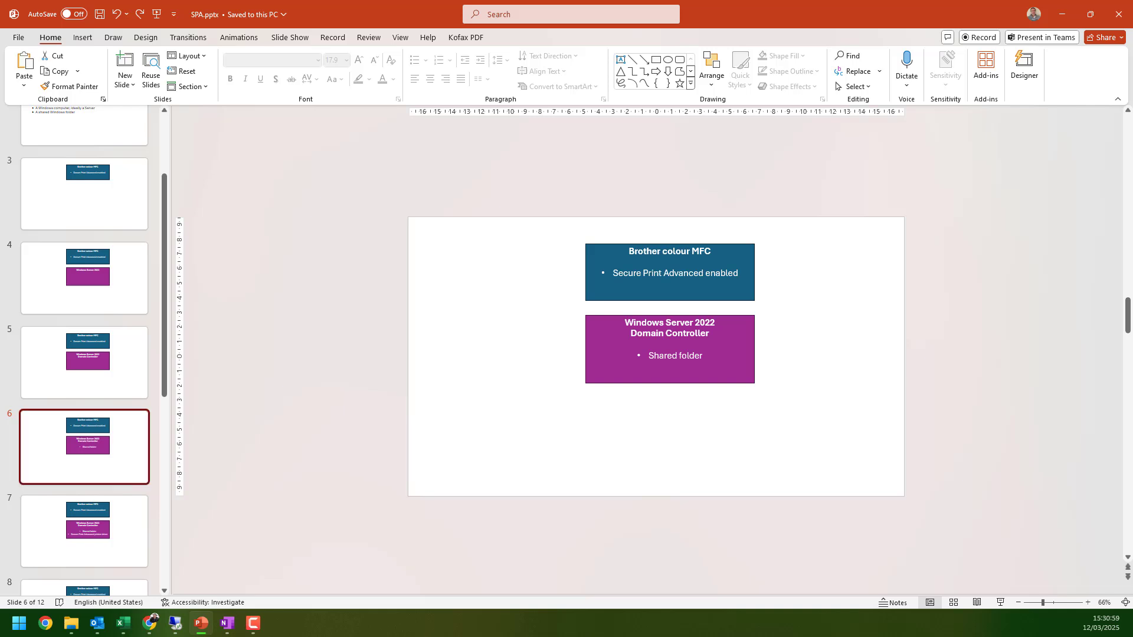
key("alt+Tab")
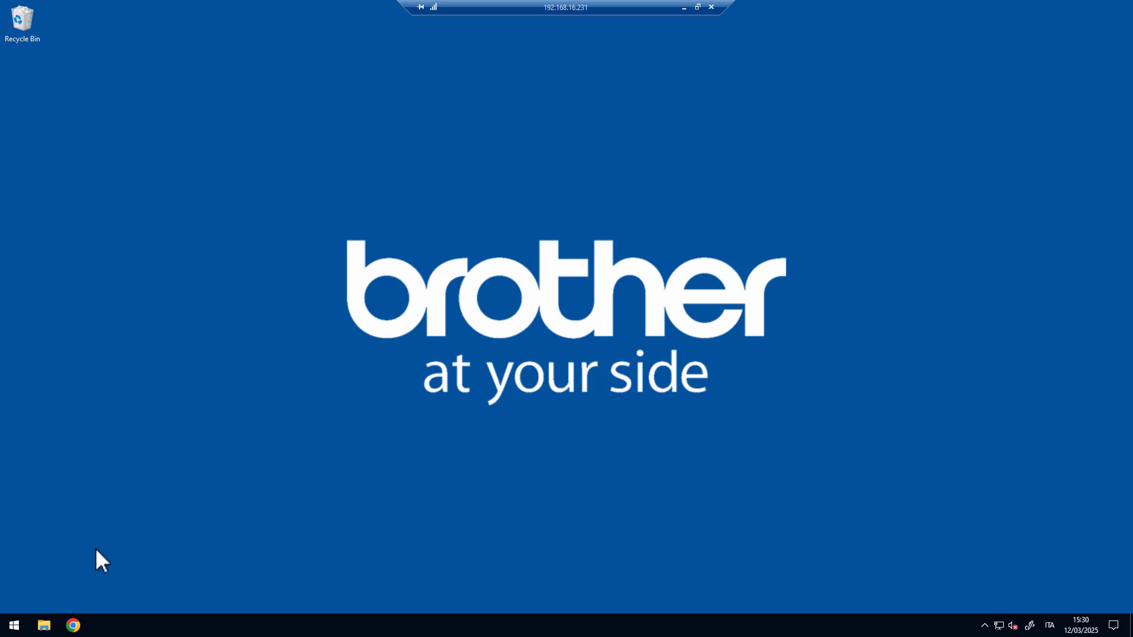
- Browse to This PC > Local Disk (C:) and create a new folder named SPA there
left_click(44, 625)
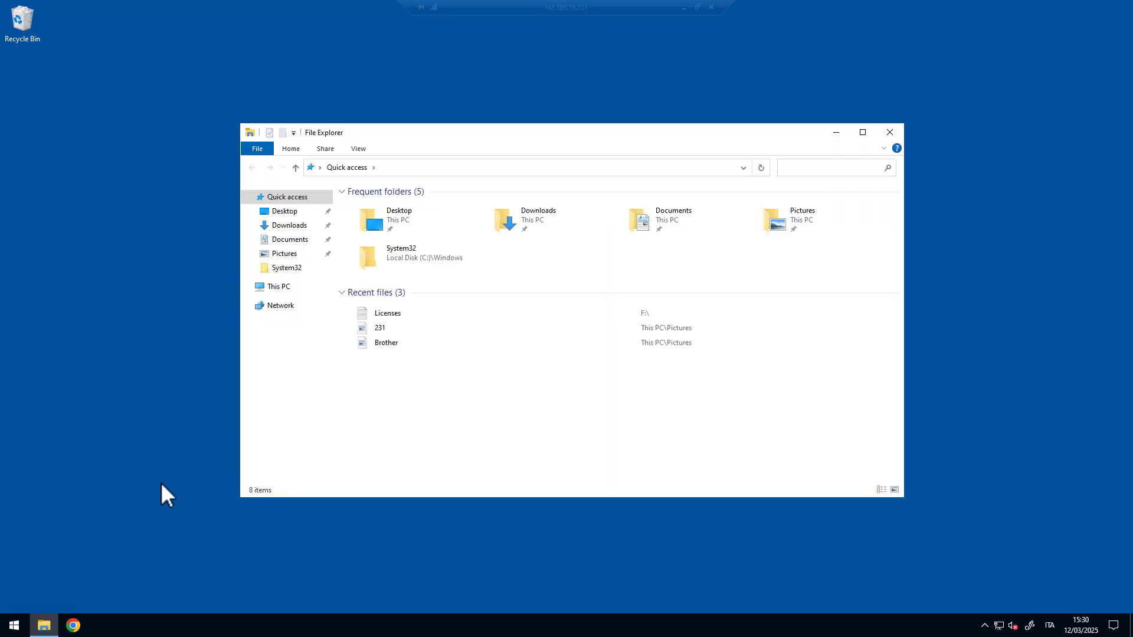
left_click(281, 289)
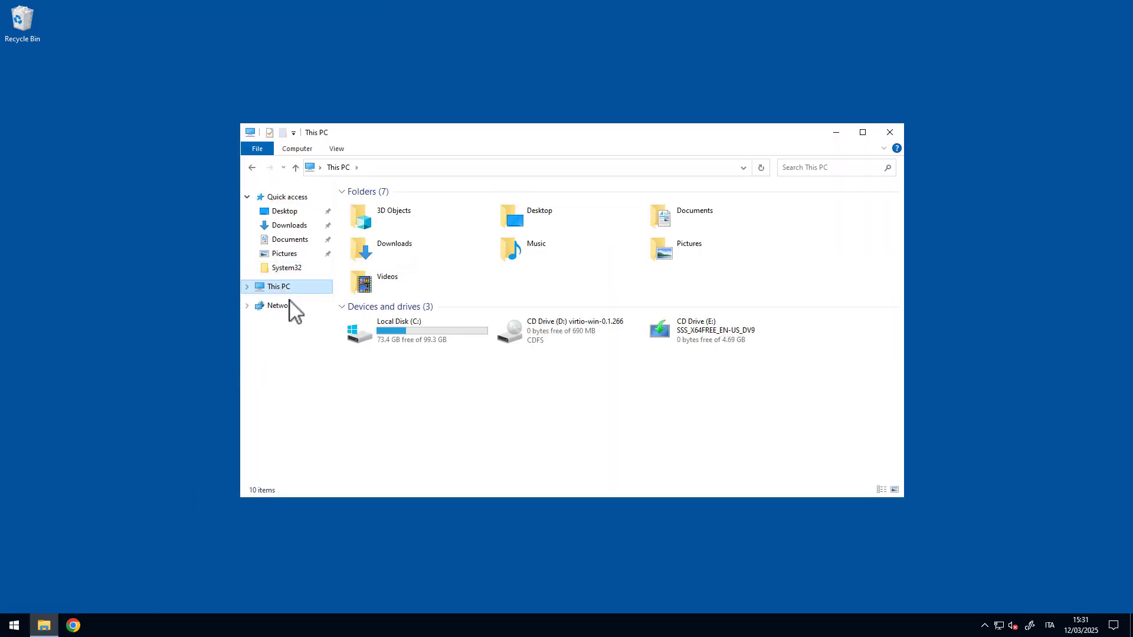
left_click(411, 337)
double_click(409, 334)
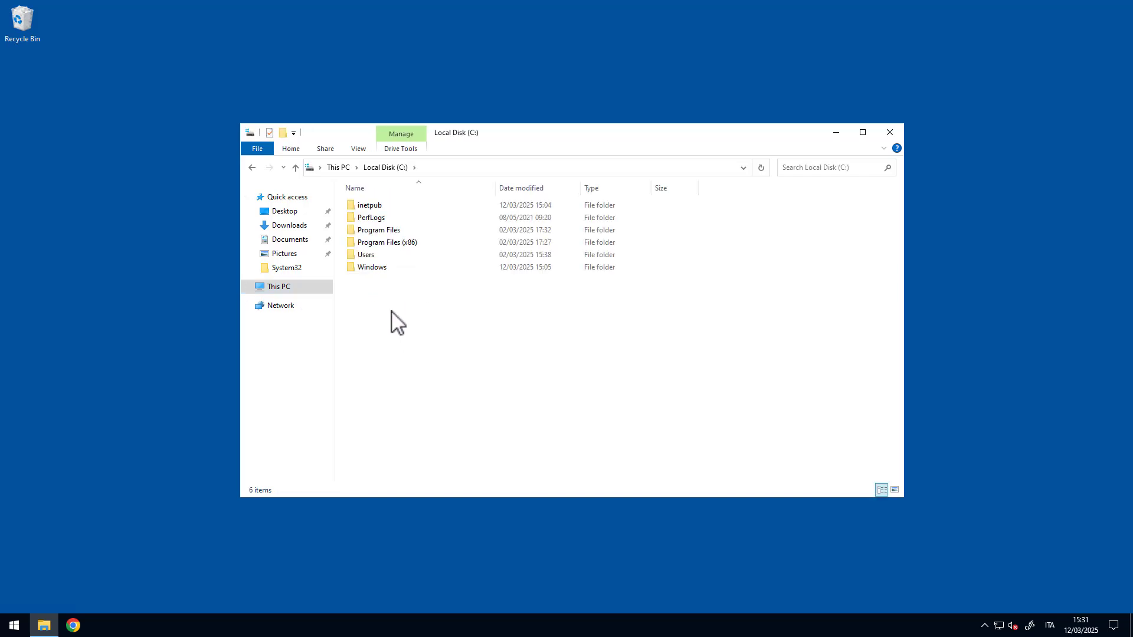
right_click(391, 312)
mouse_move(461, 438)
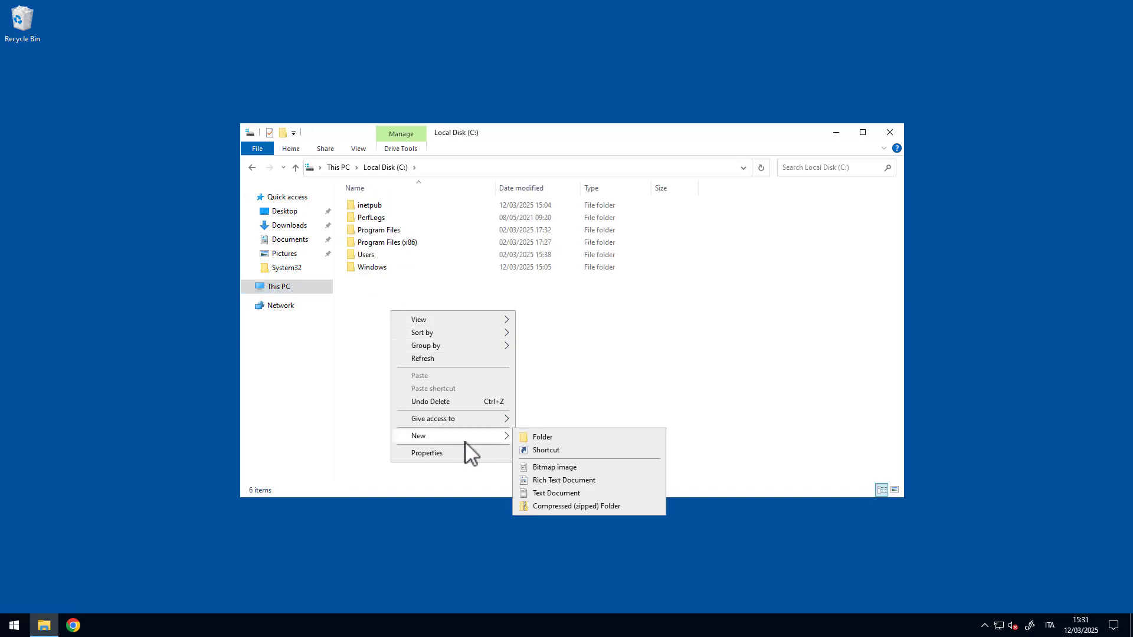
left_click(540, 437)
type("SPA")
key("Return")
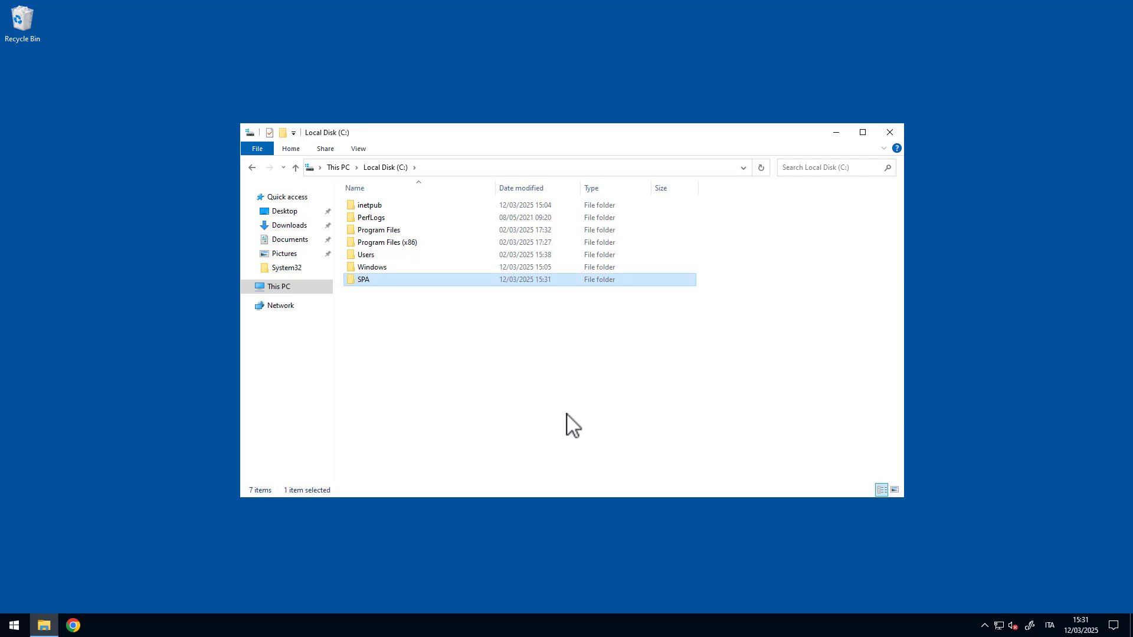
left_click(511, 387)
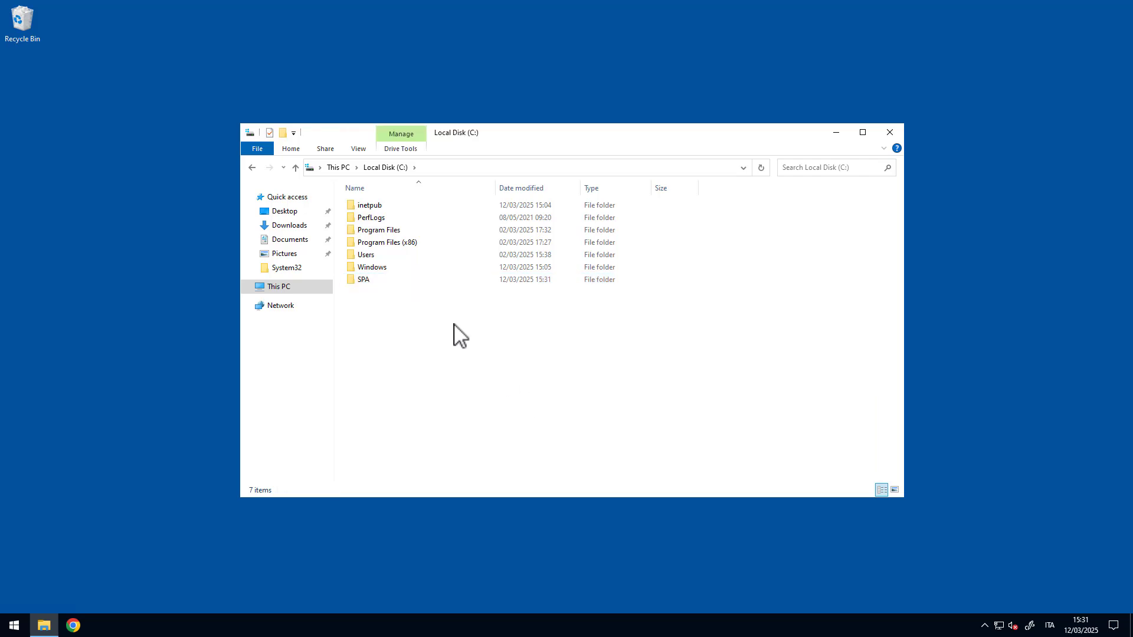
- Open network sharing for the SPA folder and add the domain admin user to the share list
right_click(368, 280)
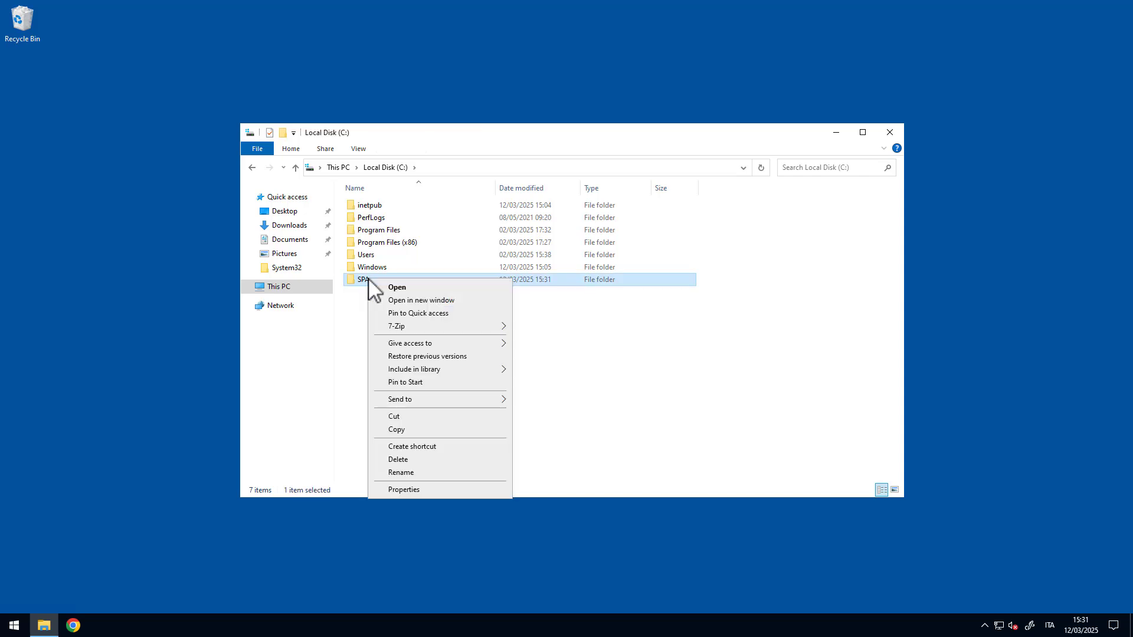
left_click(412, 492)
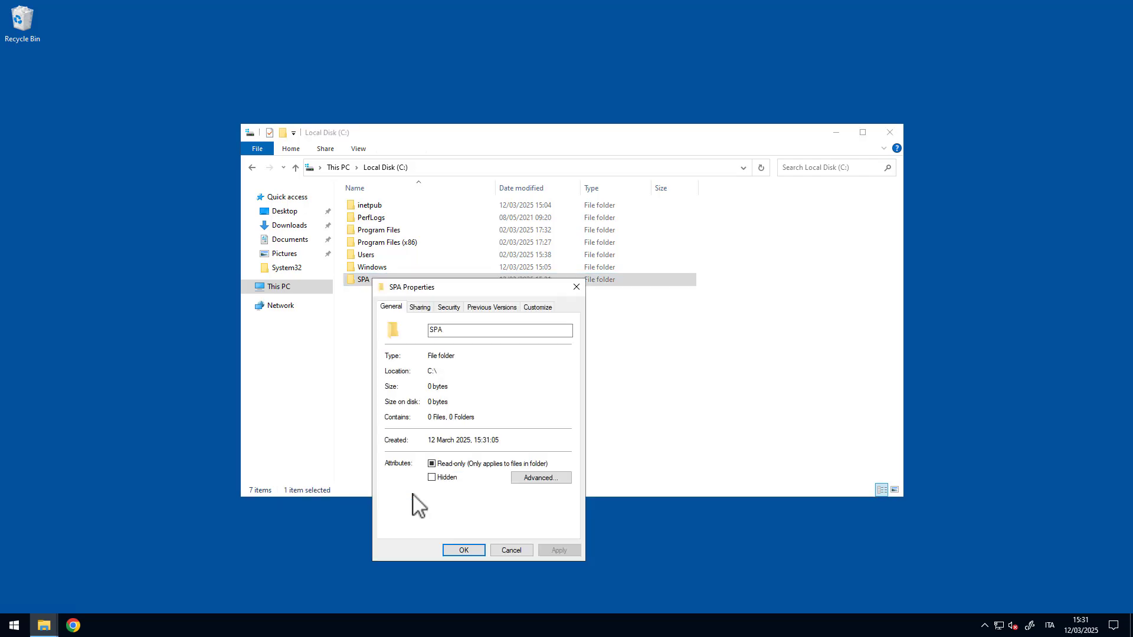
left_click(421, 307)
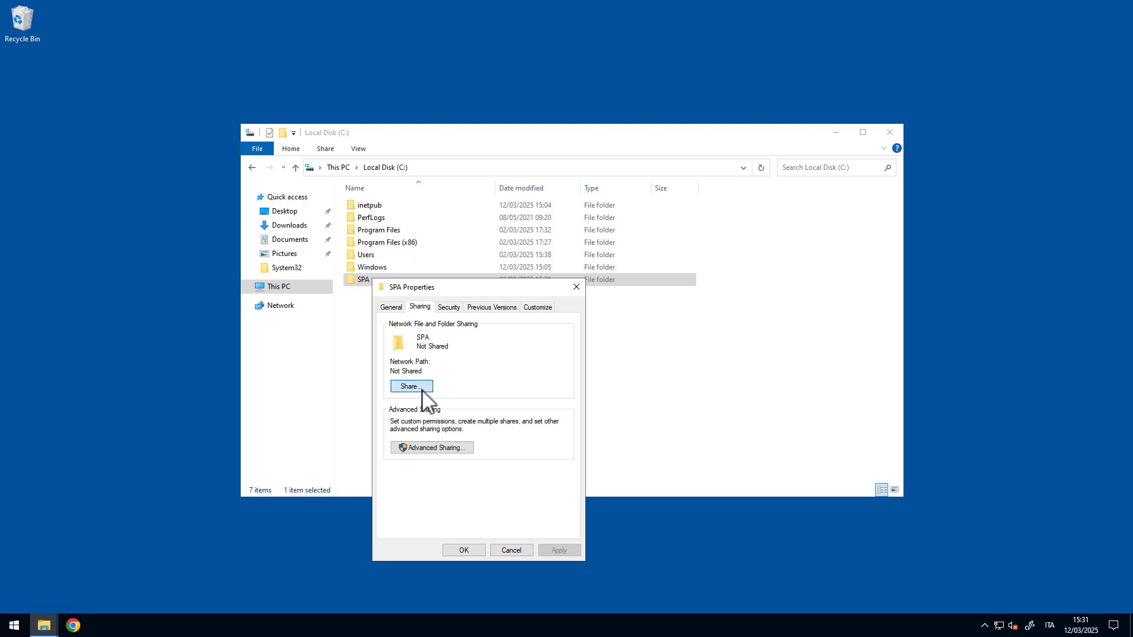
left_click(419, 388)
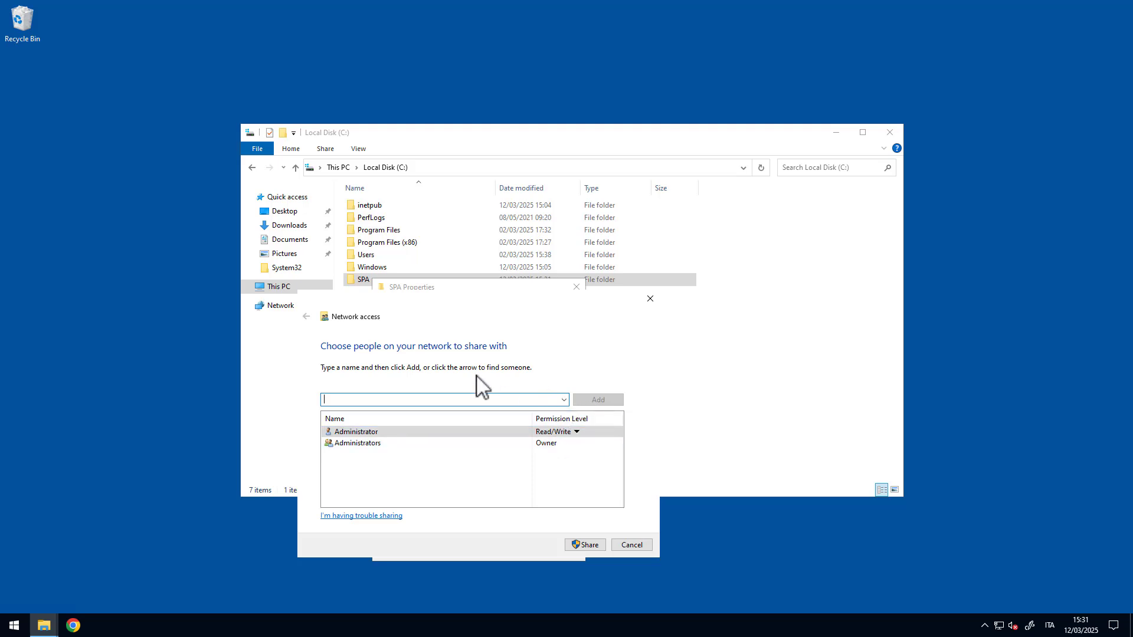
type("brother-a")
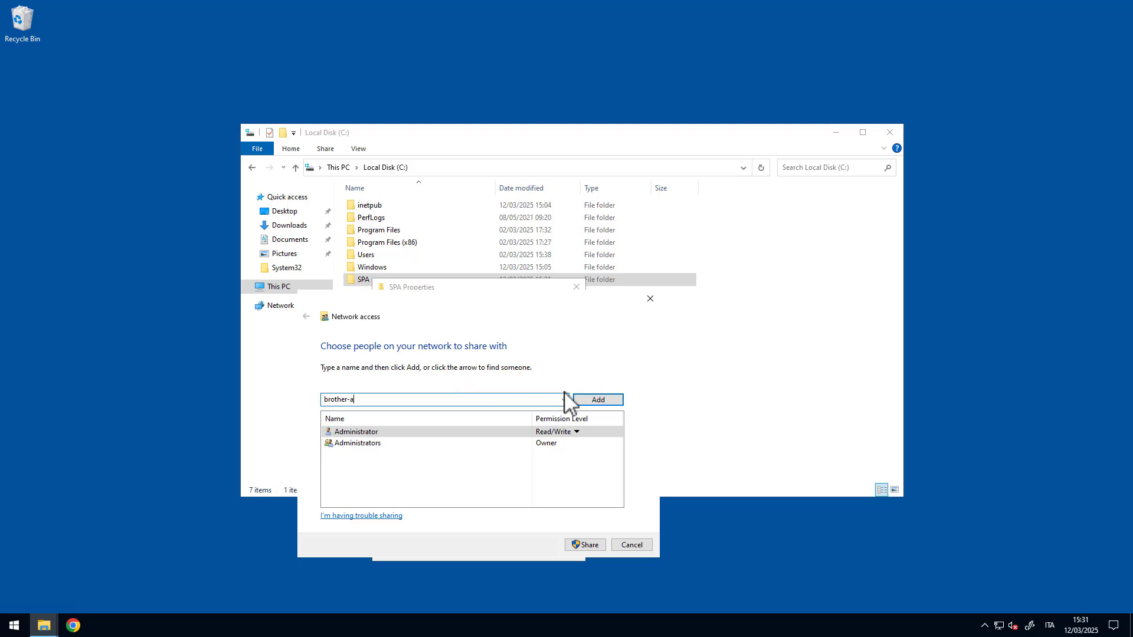
left_click(593, 401)
left_click(593, 324)
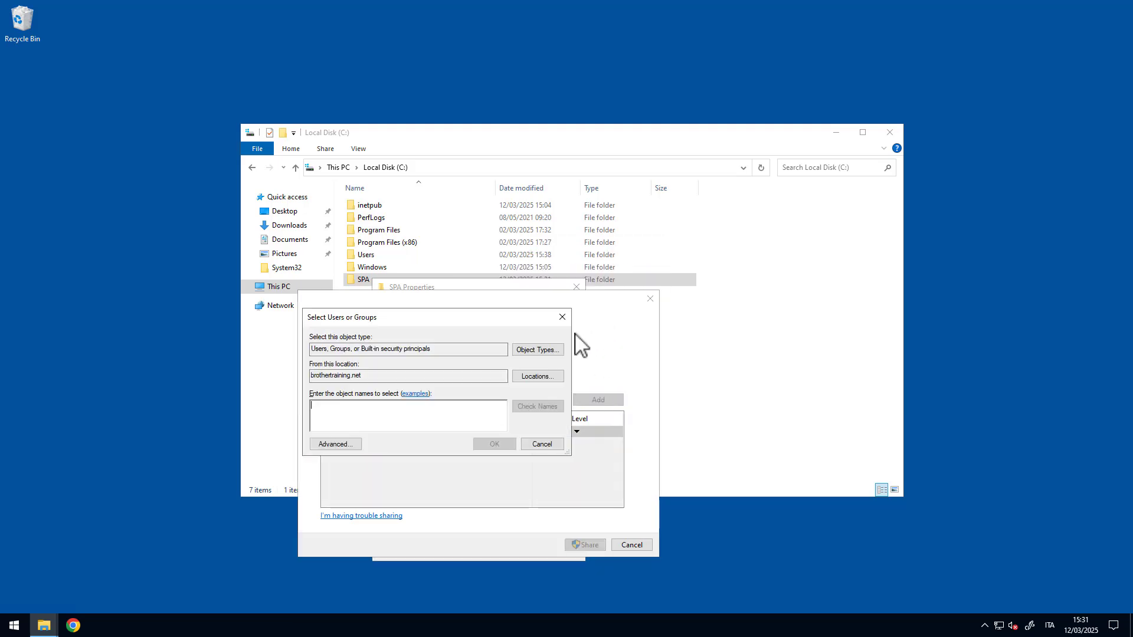
type("brot")
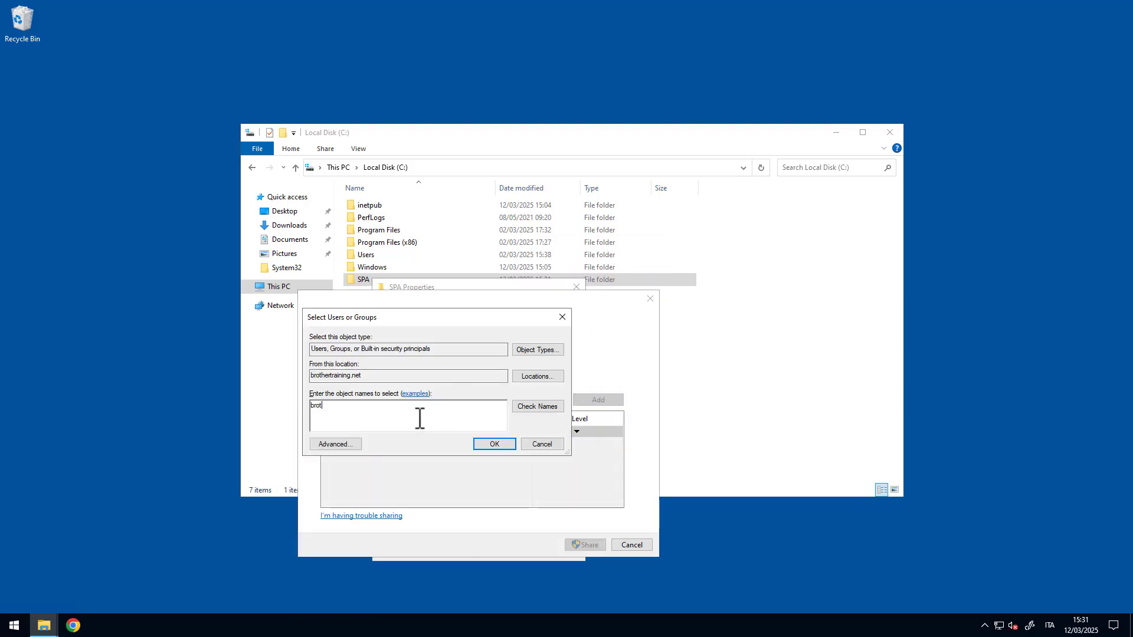
key("BackSpace")
key("BackSpace")
key("BackSpace")
key("BackSpace")
type("bro")
left_click(537, 407)
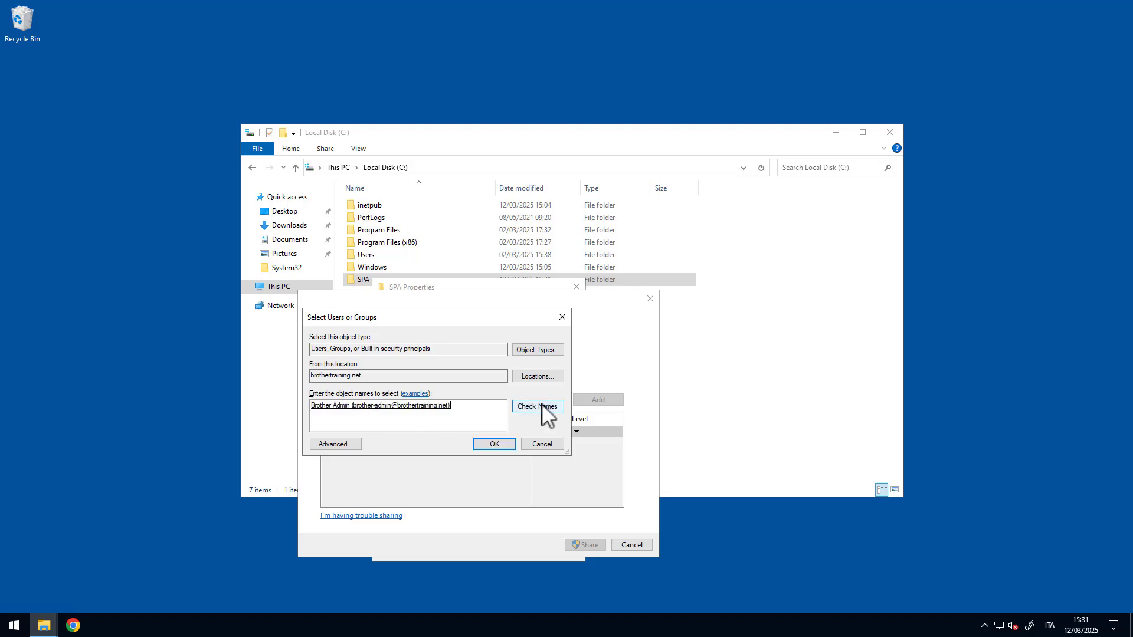
left_click(487, 444)
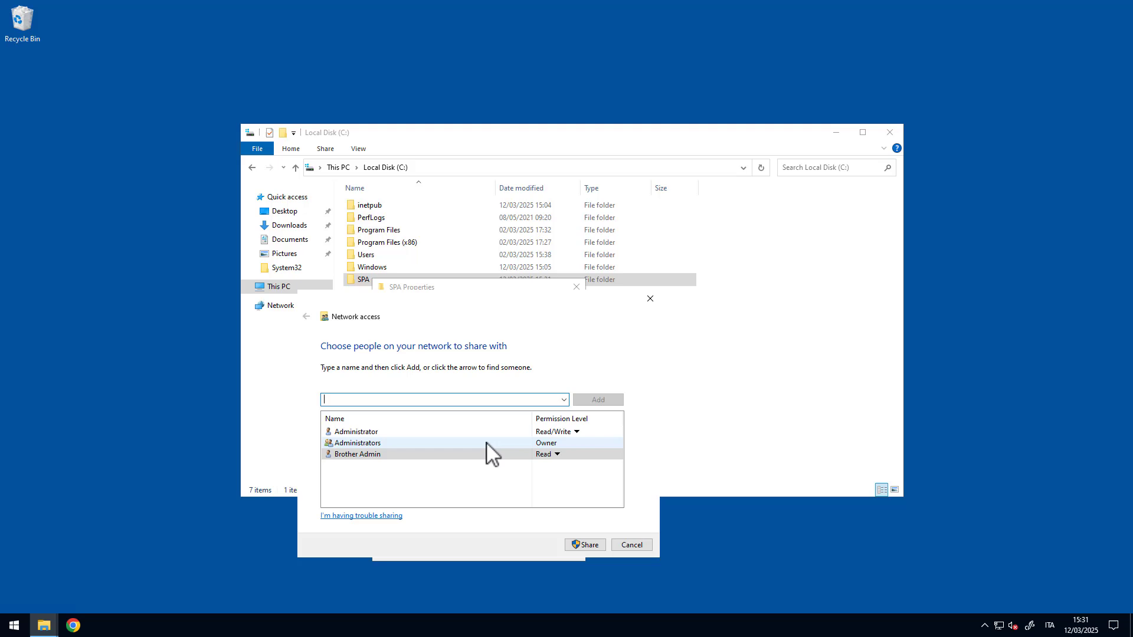
- Give the admin user Read/Write, remove Administrator, and share SPA as \\Winserver-231\spa
left_click(557, 454)
left_click(590, 471)
left_click(555, 432)
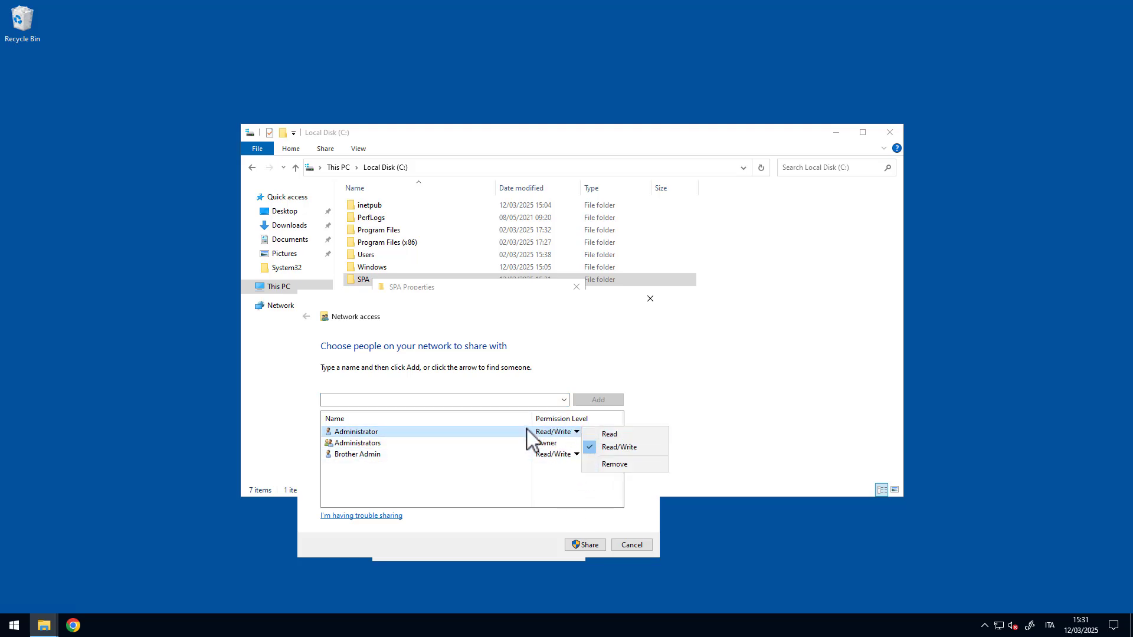
left_click(605, 465)
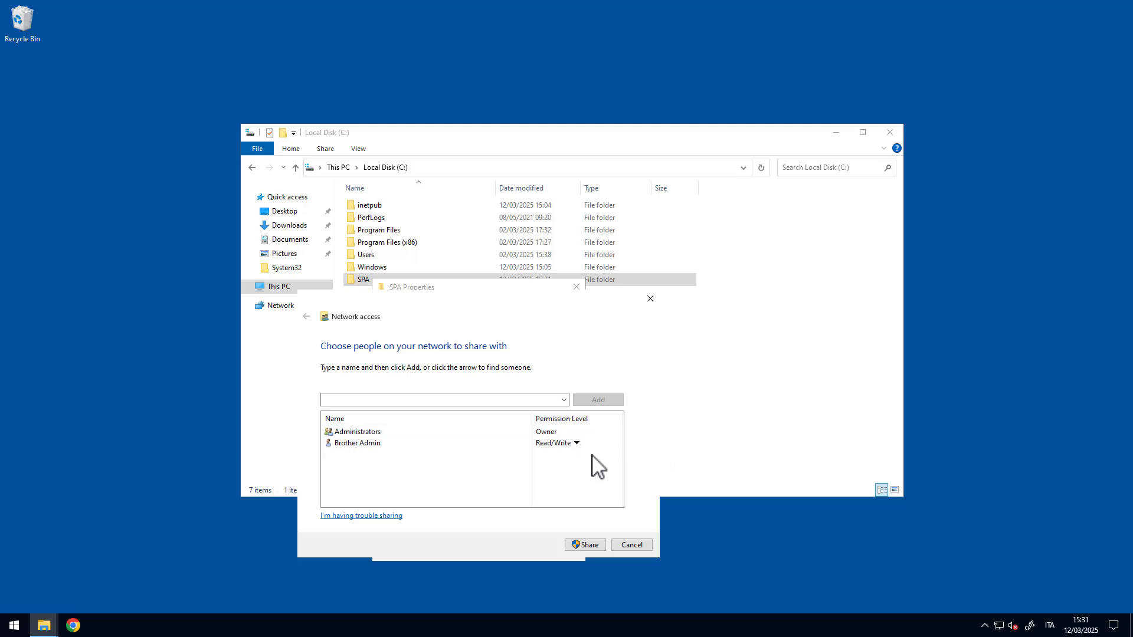
left_click(539, 434)
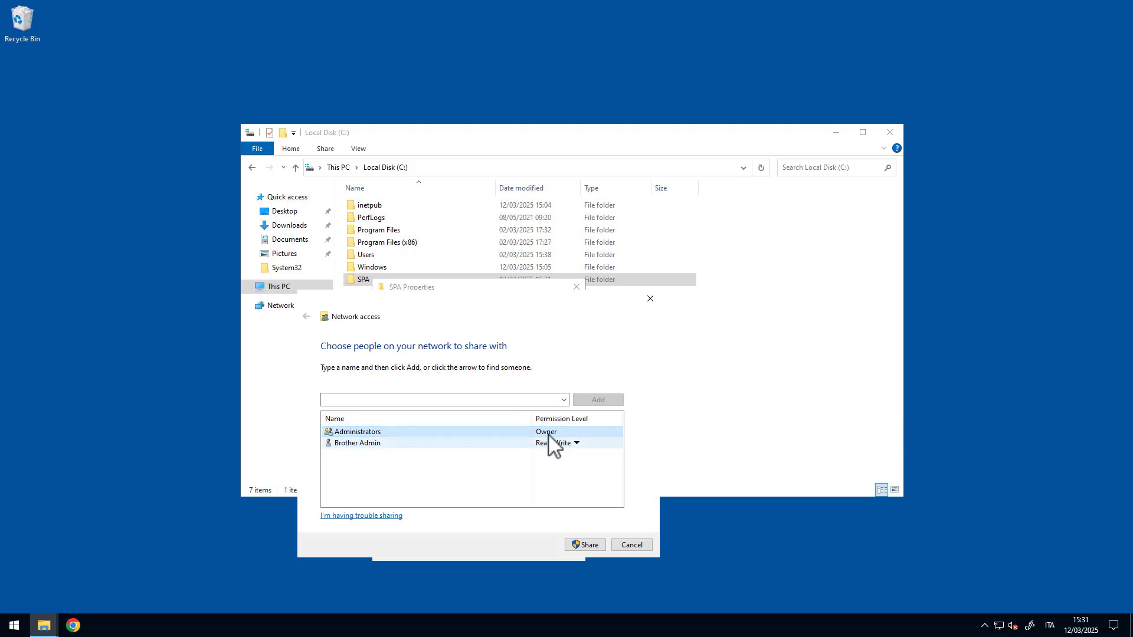
left_click(585, 545)
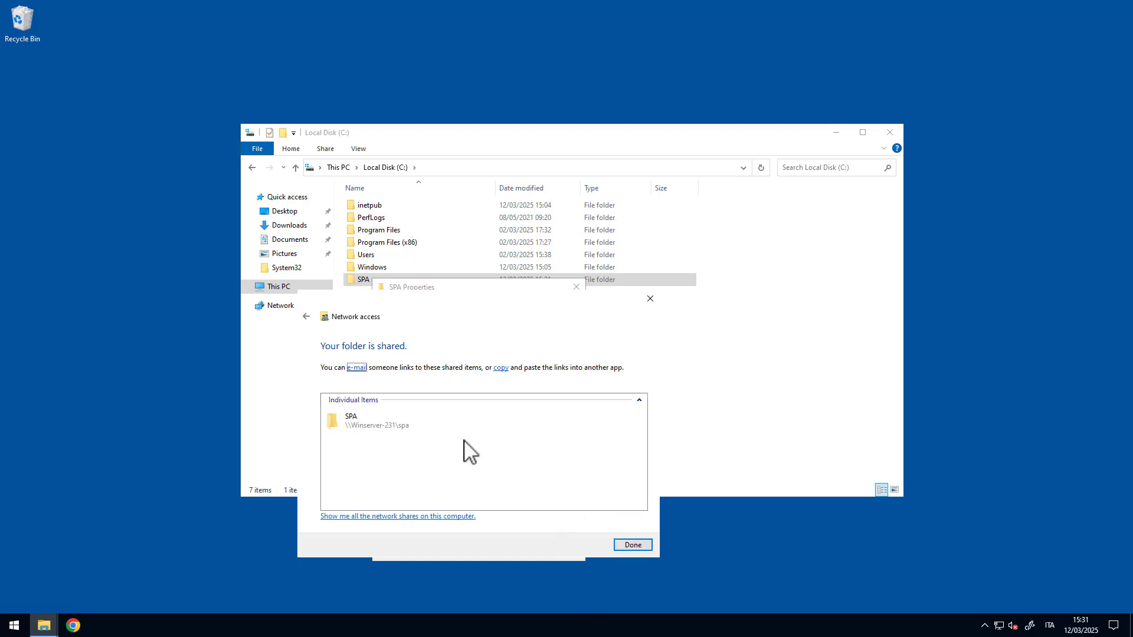
left_click(625, 546)
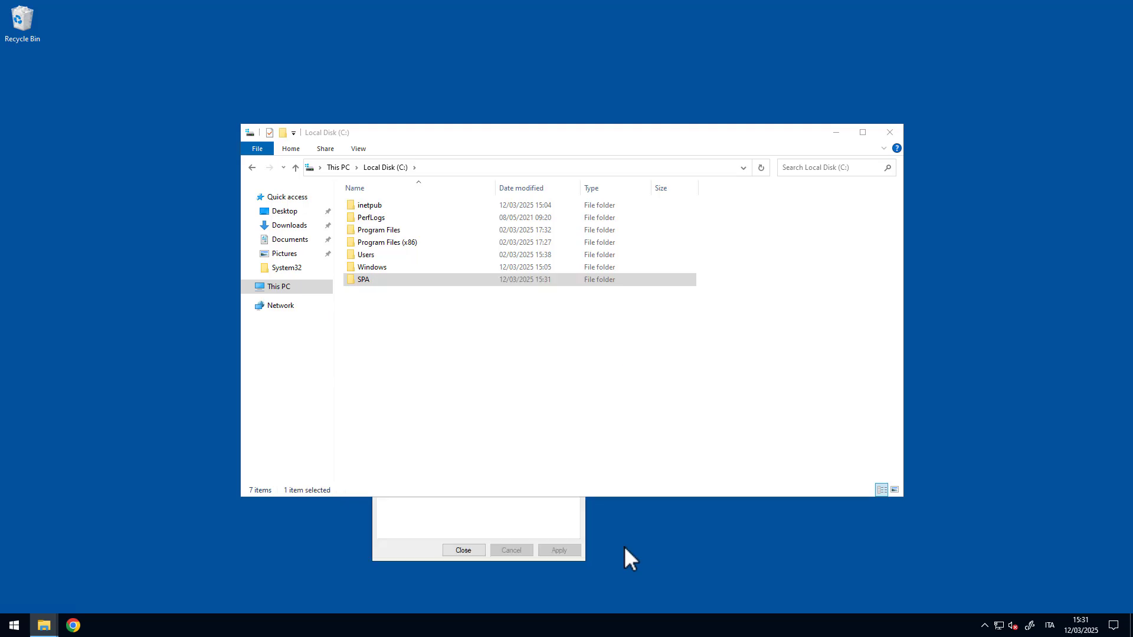
- Open the SPA Advanced Sharing permissions and remove Everyone and Administrators
left_click(475, 150)
left_click_drag(591, 81, 591, 80)
left_click(420, 509)
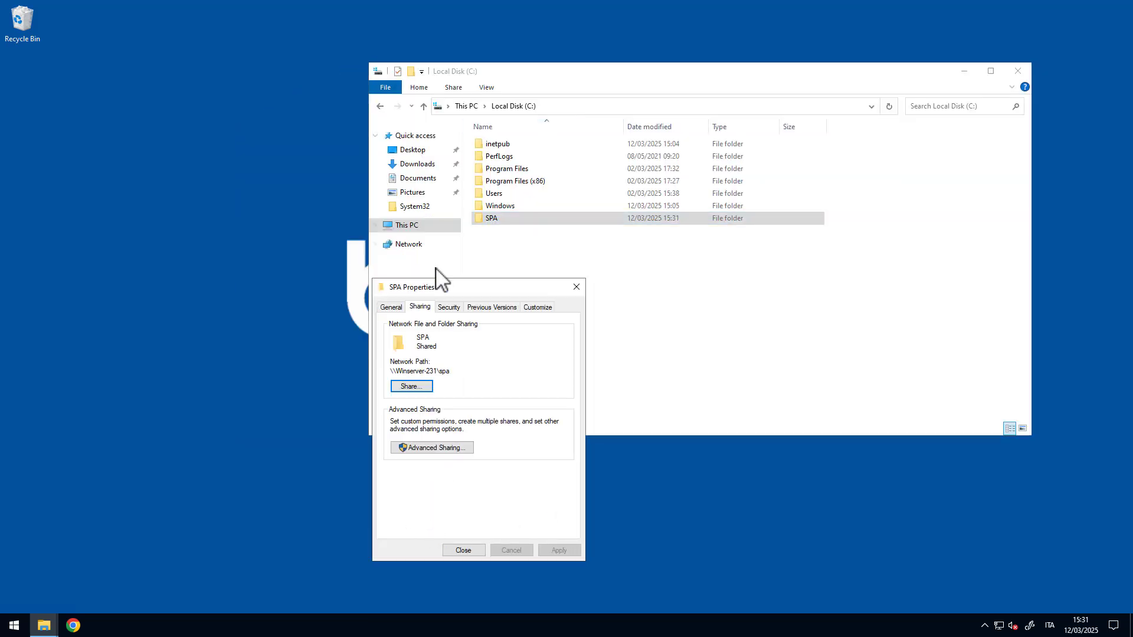
left_click_drag(435, 292, 416, 279)
left_click(432, 435)
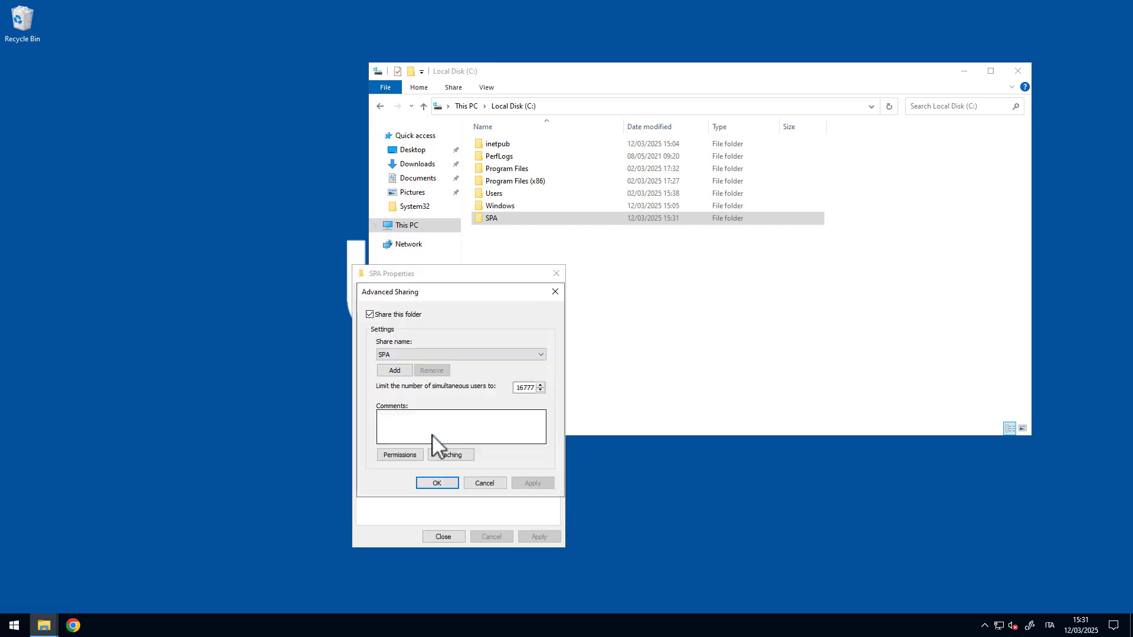
left_click(398, 456)
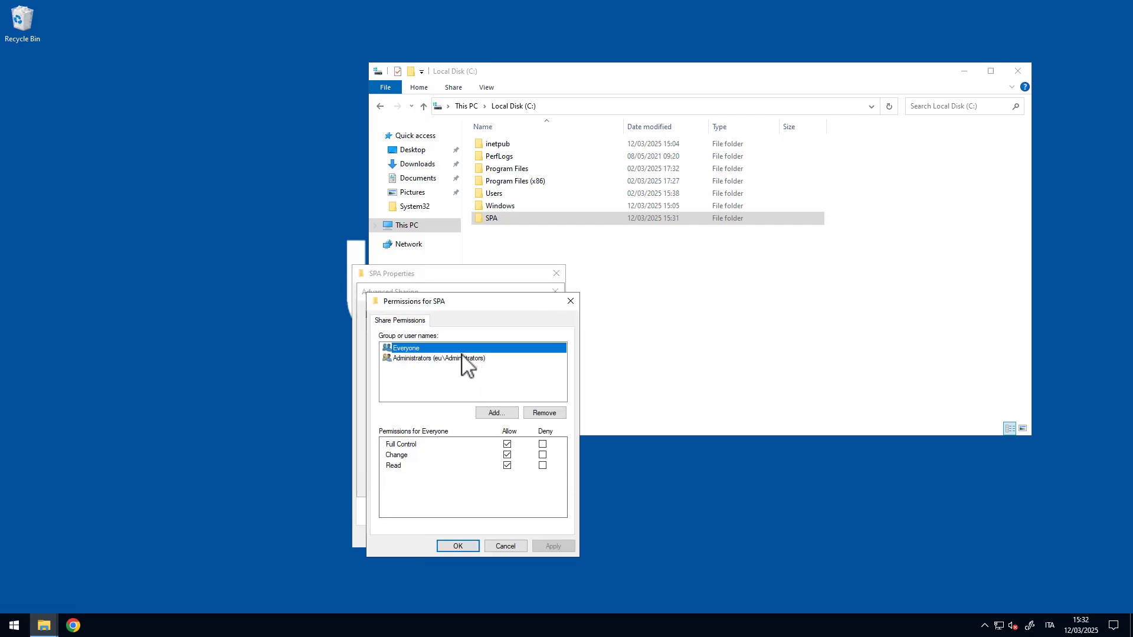
left_click(545, 414)
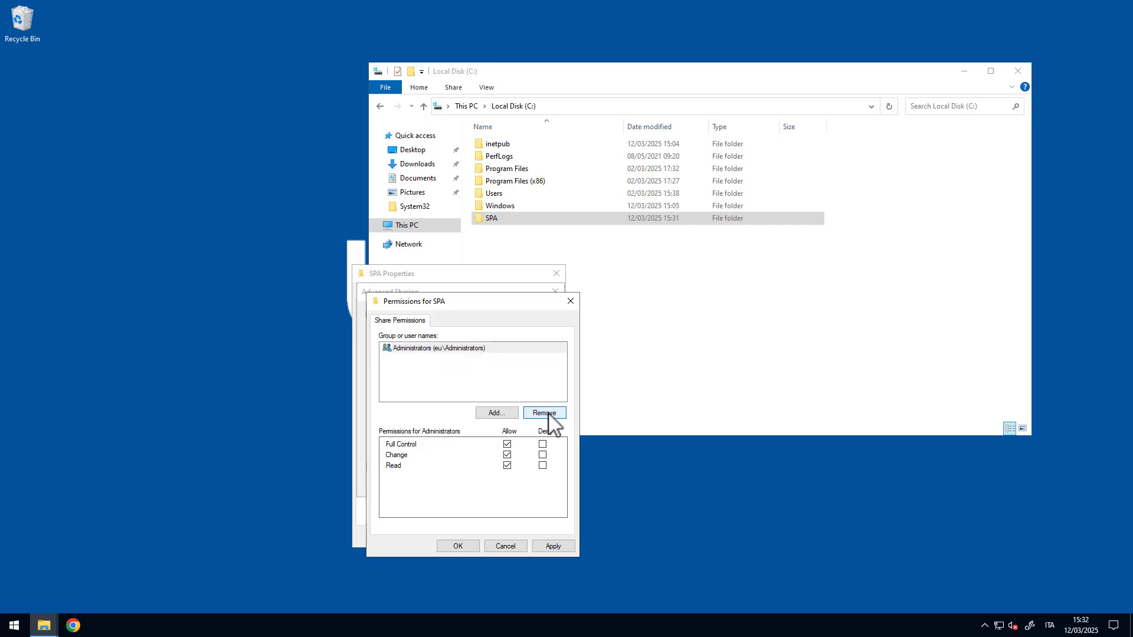
left_click(474, 348)
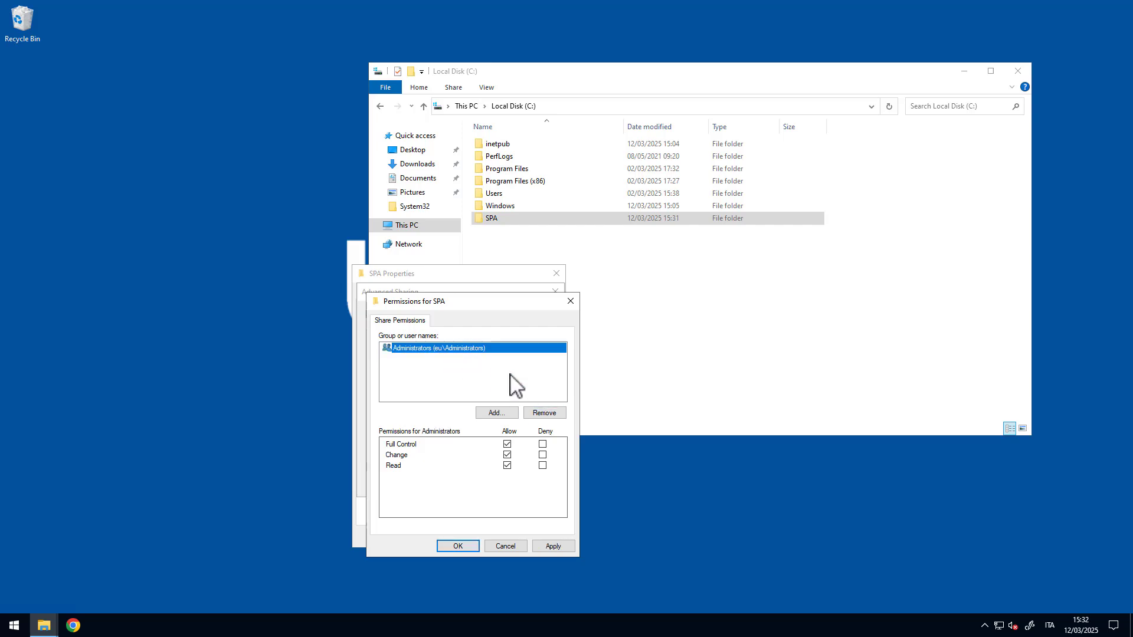
left_click(548, 413)
- Add the domain admin user with Full Control allowed and save the share permissions
left_click(498, 413)
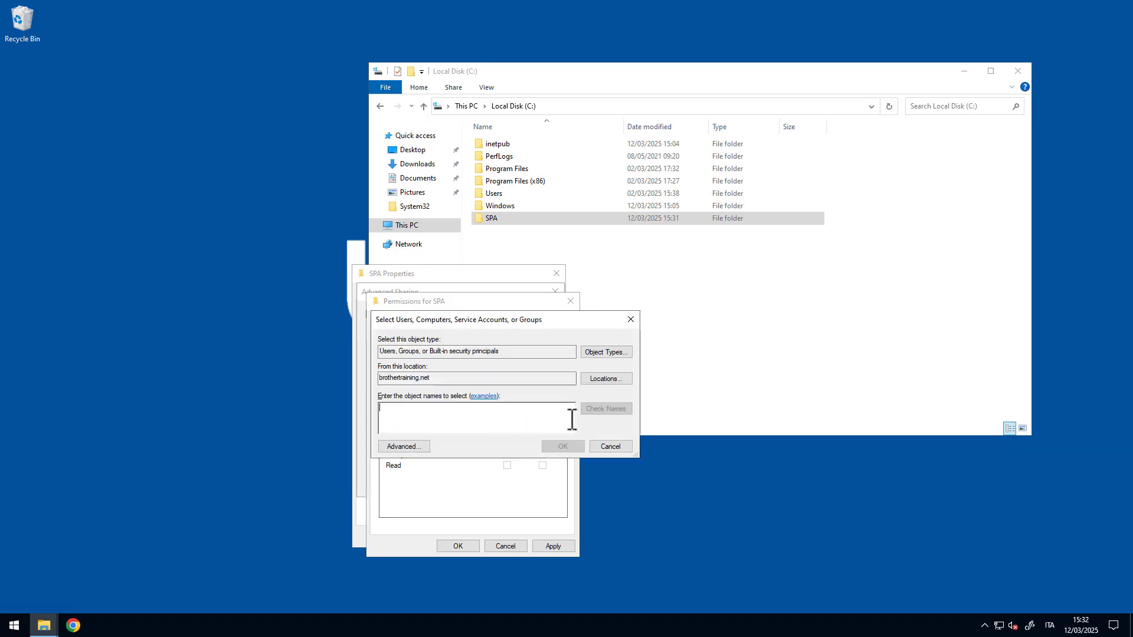
left_click(413, 447)
left_click(650, 388)
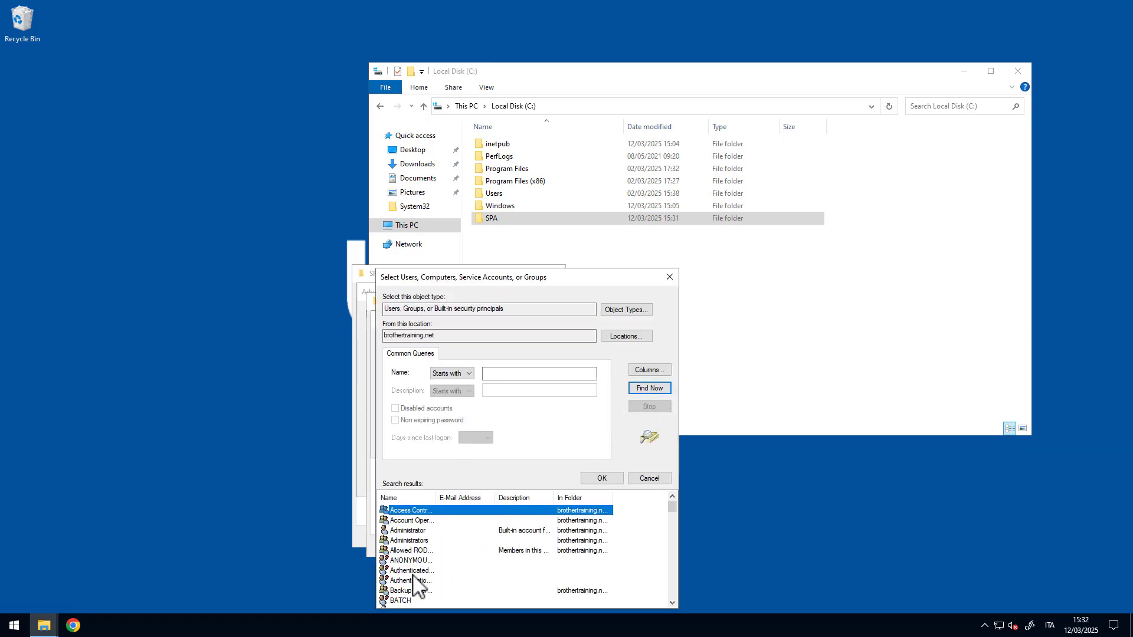
left_click(413, 571)
scroll(413, 576, "down", 2)
scroll(417, 579, "down", 2)
scroll(416, 567, "up", 2)
double_click(422, 552)
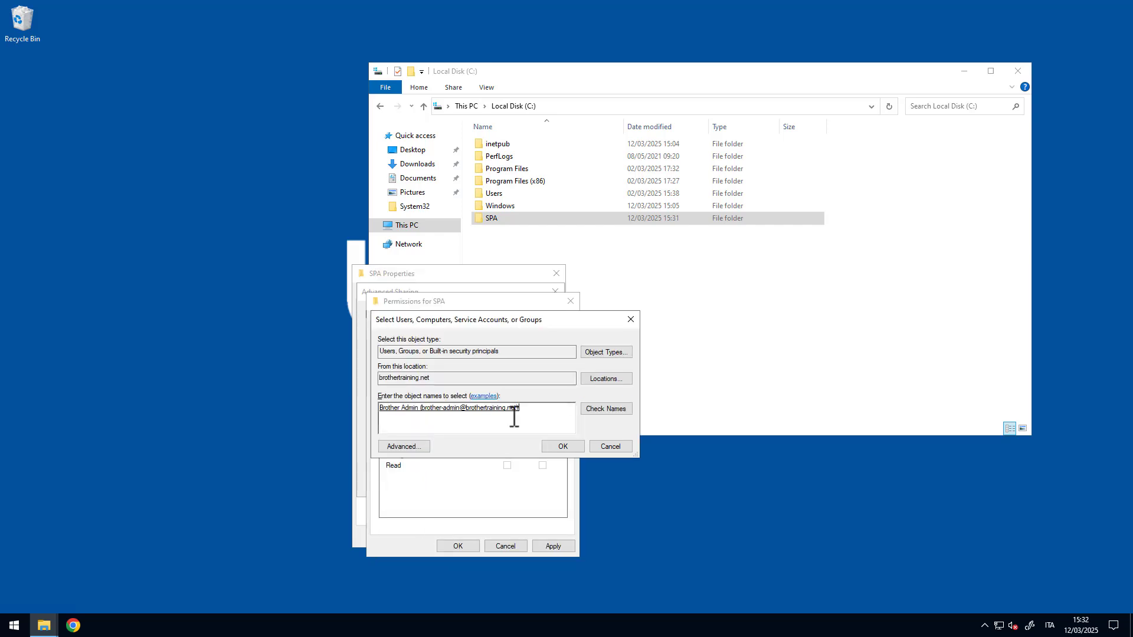
left_click(502, 447)
left_click(507, 443)
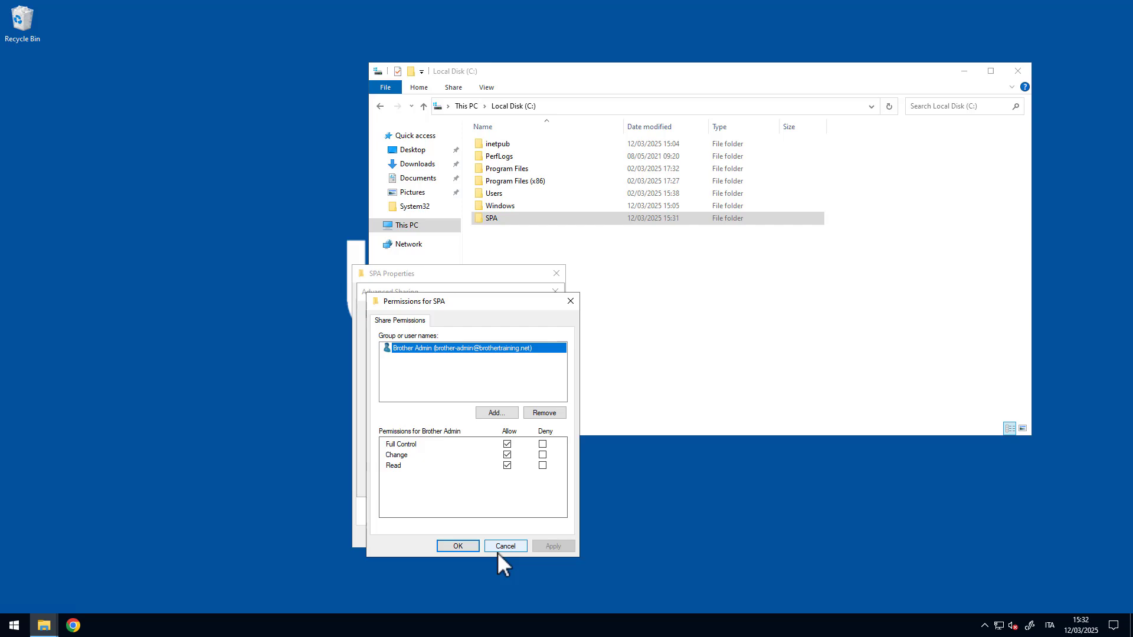
left_click(465, 544)
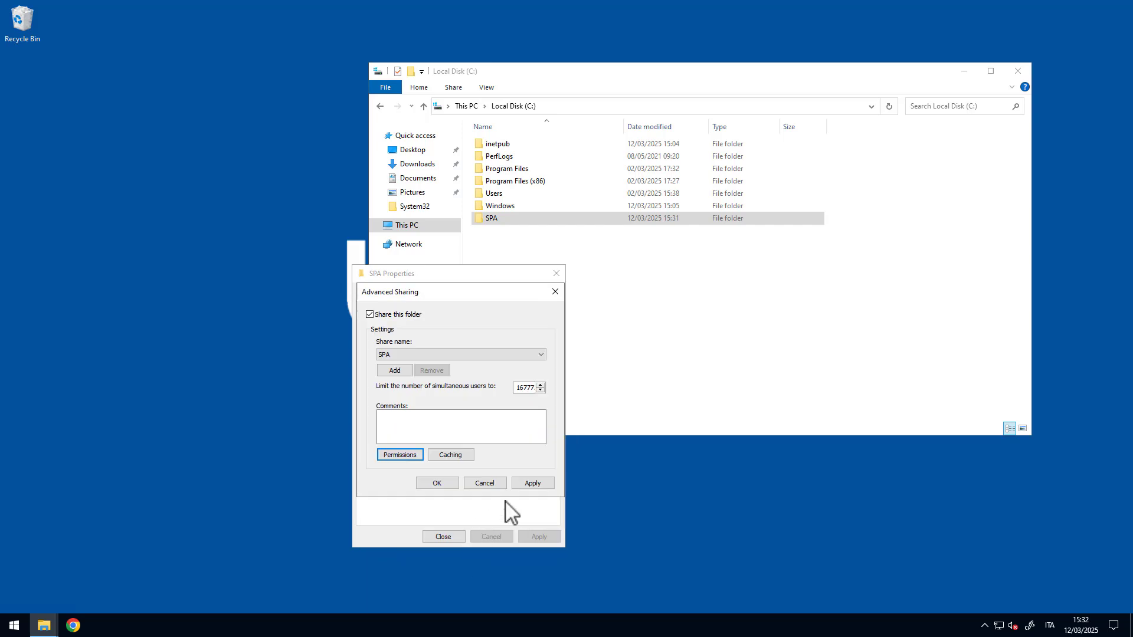
left_click(444, 483)
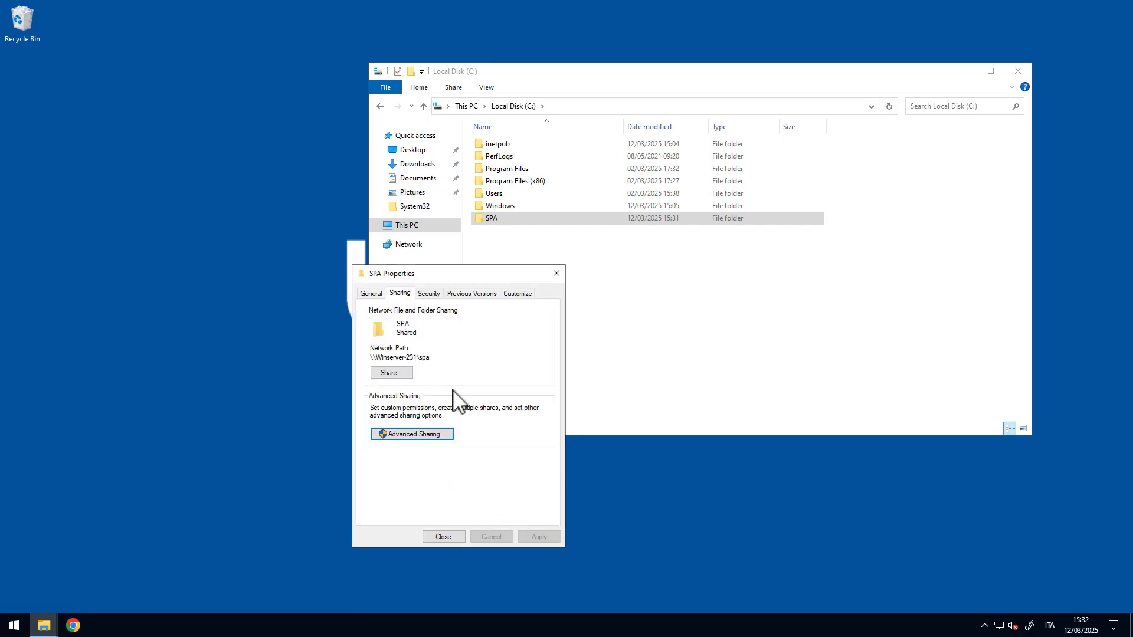
left_click_drag(435, 360, 371, 356)
left_click(438, 360)
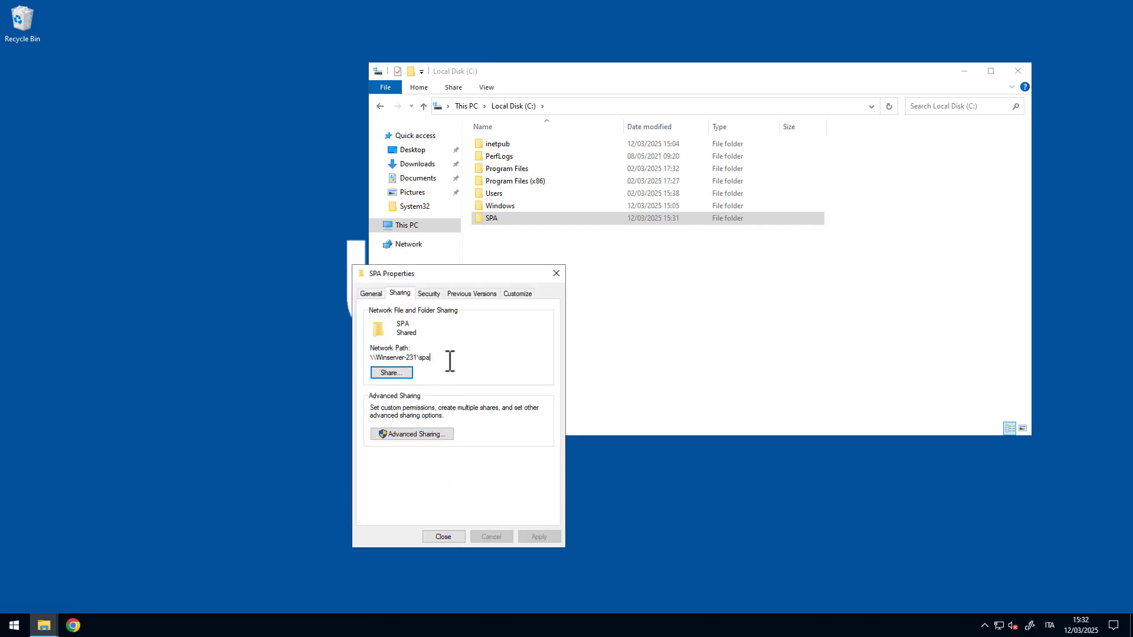
left_click_drag(448, 273, 345, 260)
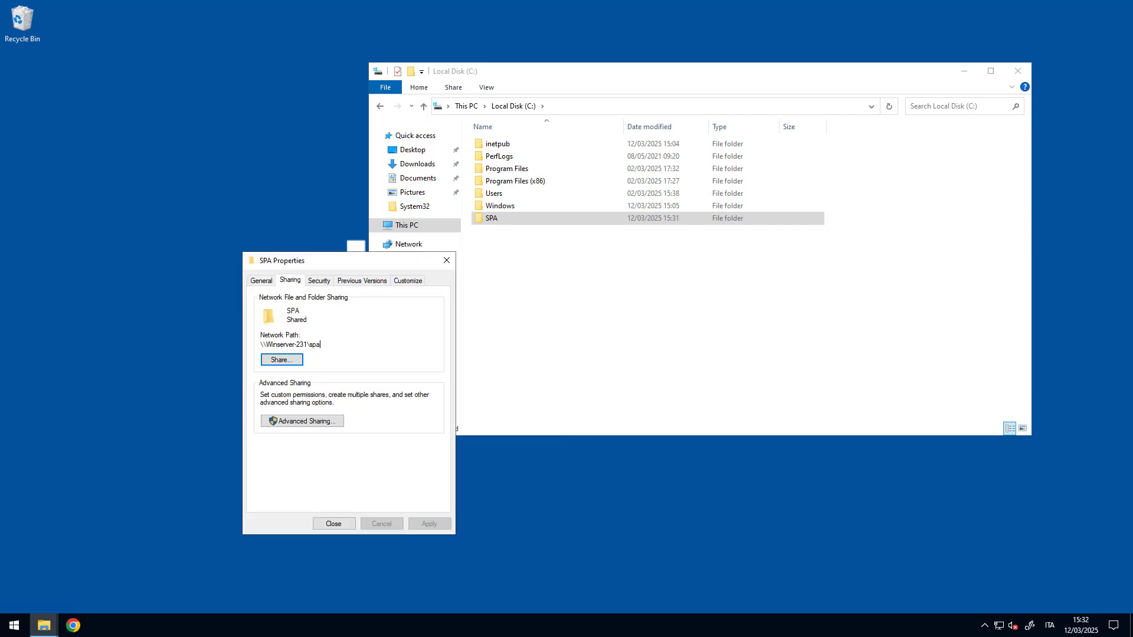
- Minimize the remote session and show slide 7 with the Secure Print Advanced printer driver bullet
mouse_move(579, 4)
left_click(683, 7)
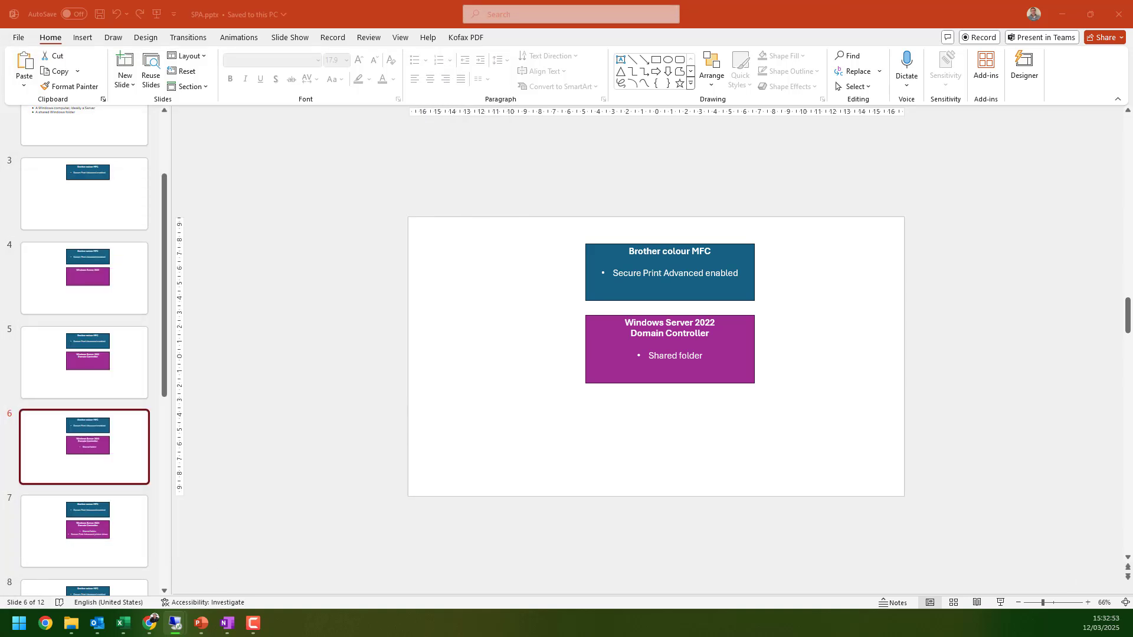
left_click(102, 471)
left_click(94, 511)
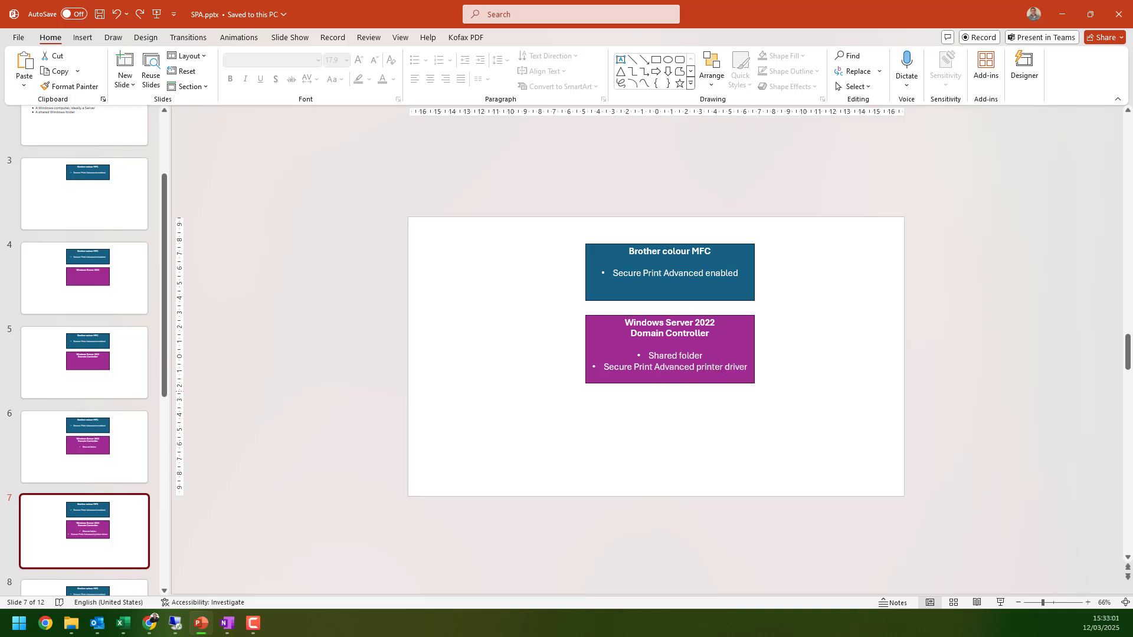
- On the server, load support.brother.com in Chrome
key("alt+Tab")
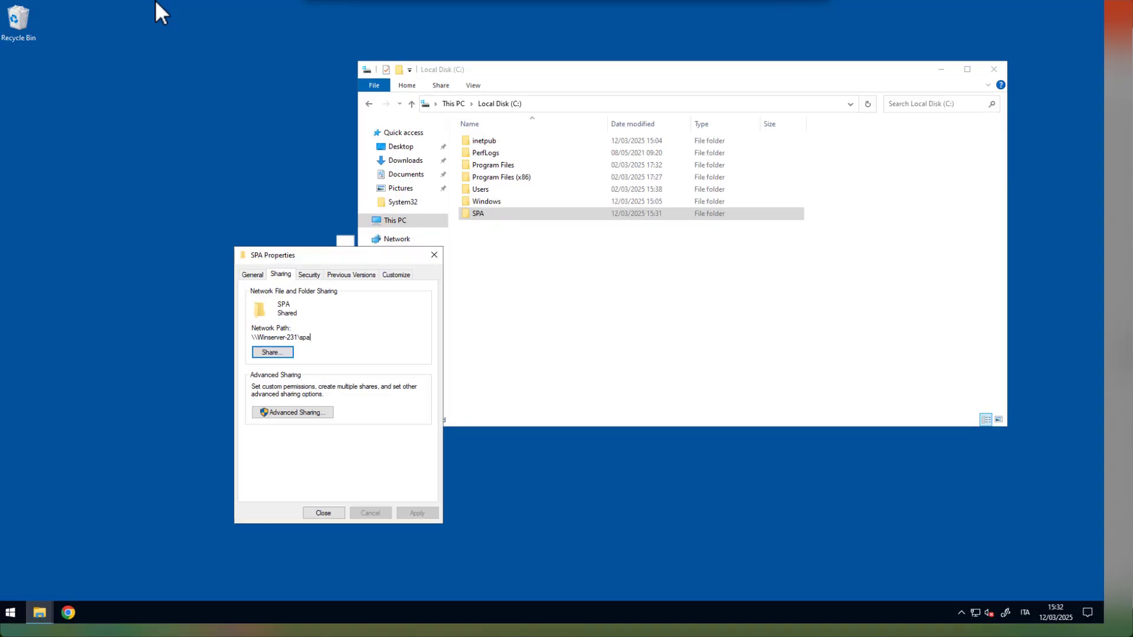
left_click(75, 624)
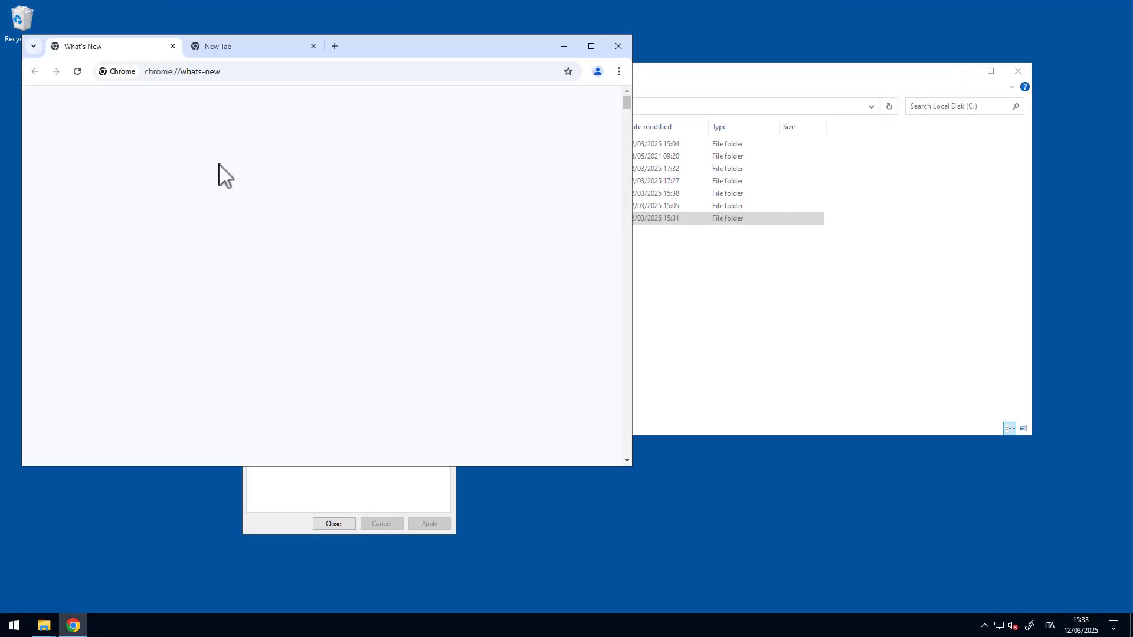
left_click(262, 51)
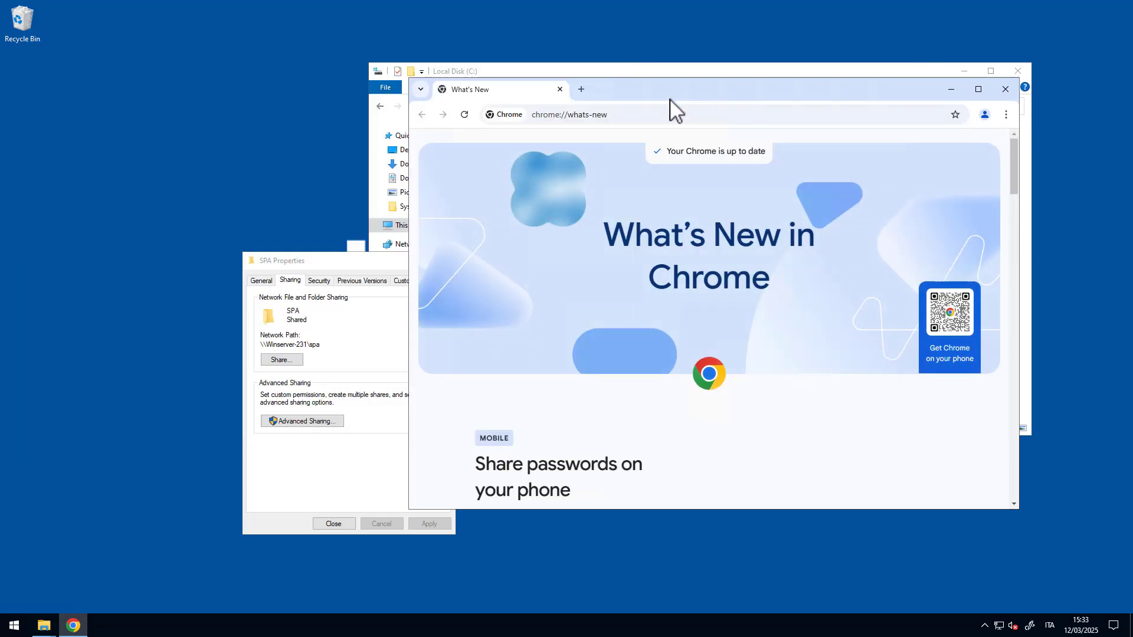
left_click(655, 117)
type("su")
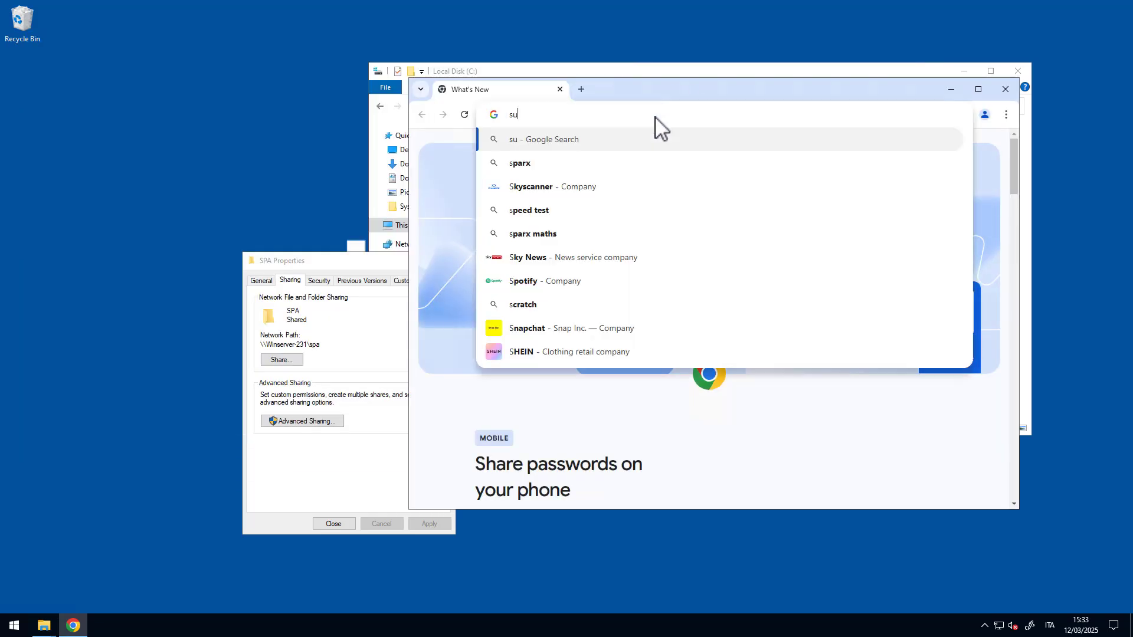
type("pport.")
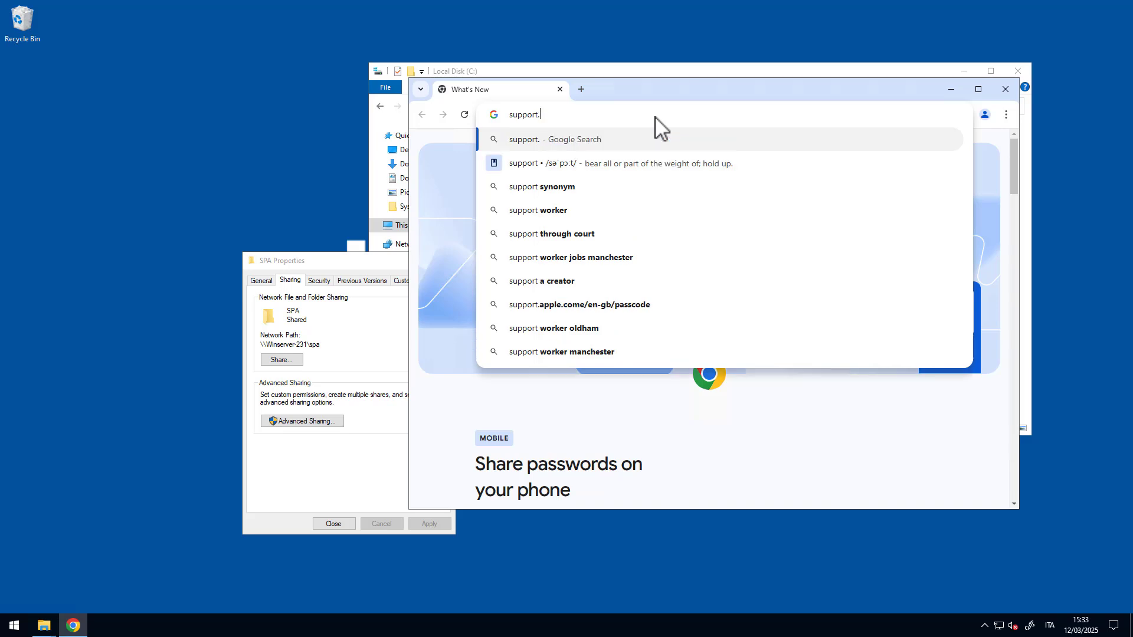
type("brother.com")
key("Return")
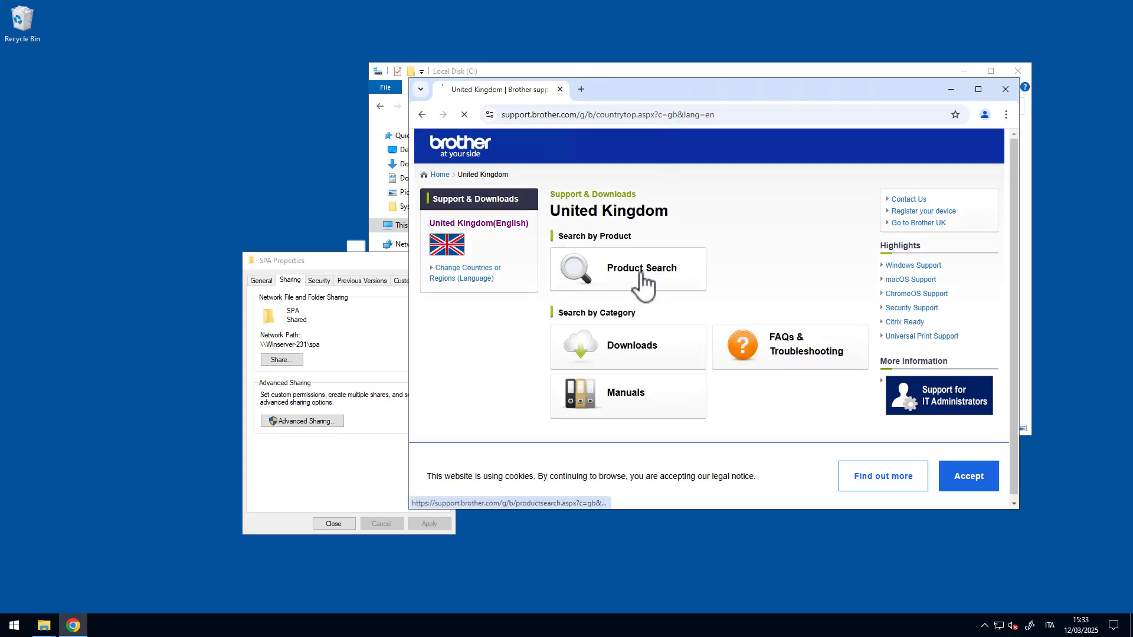
- Find the MFC-L9670CDN downloads and download the Secure Print Advanced Installer, accepting the EULA
left_click(649, 277)
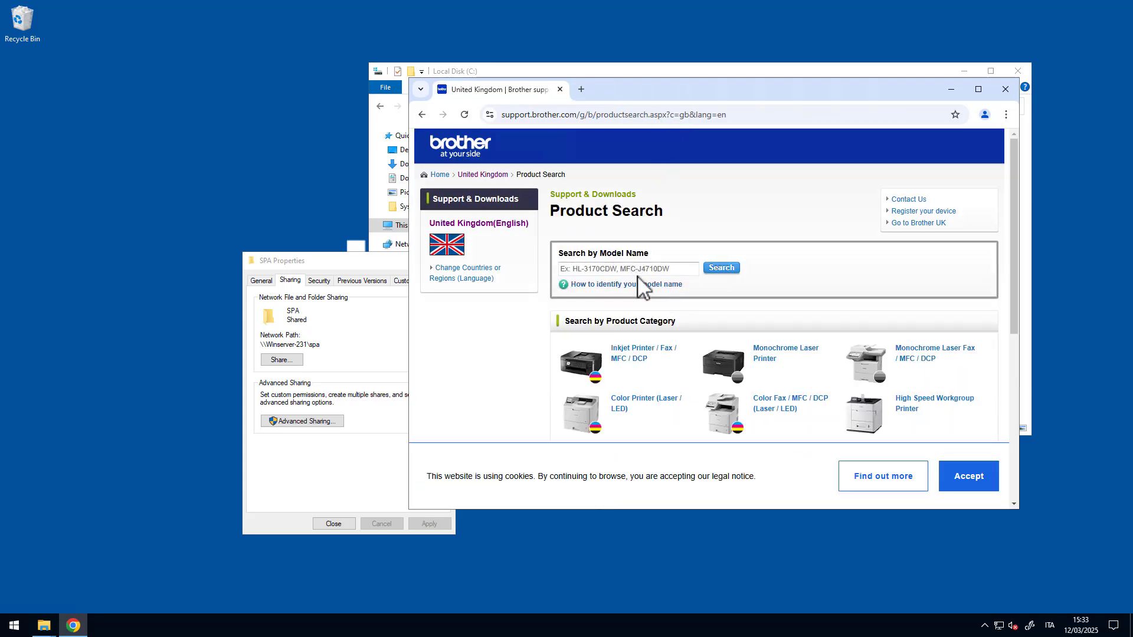
left_click(633, 271)
type("9670")
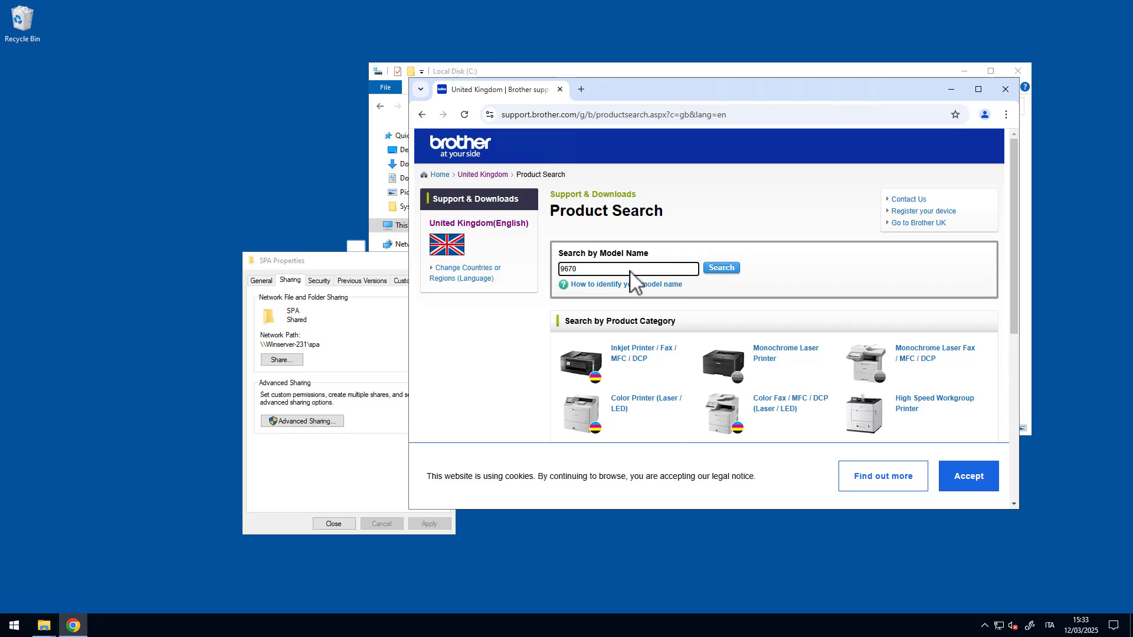
left_click(721, 269)
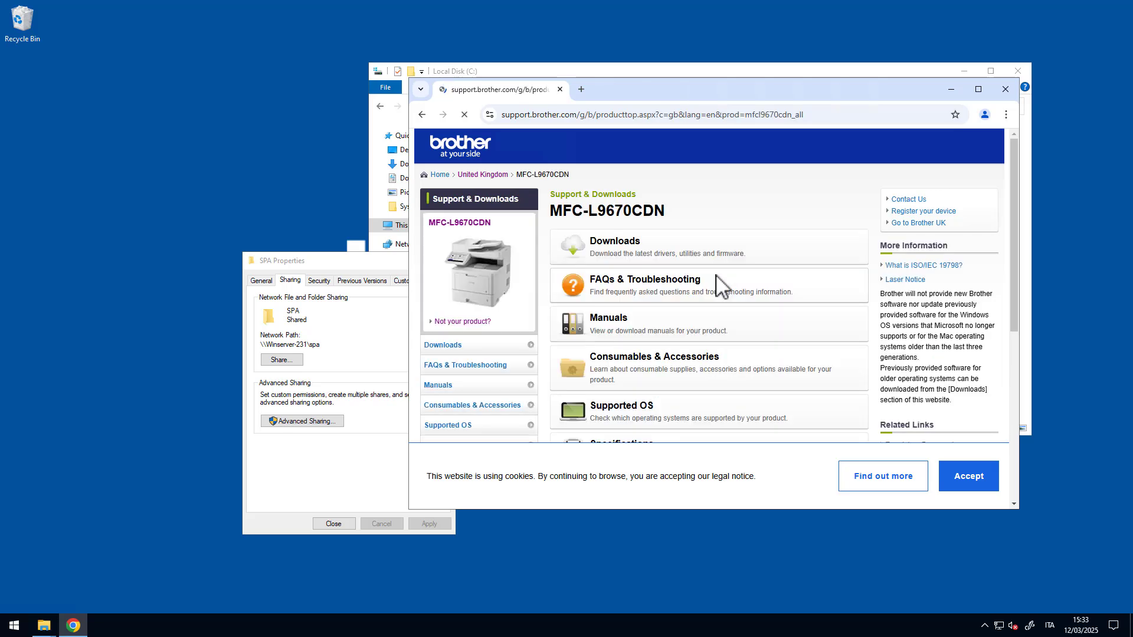
left_click(638, 255)
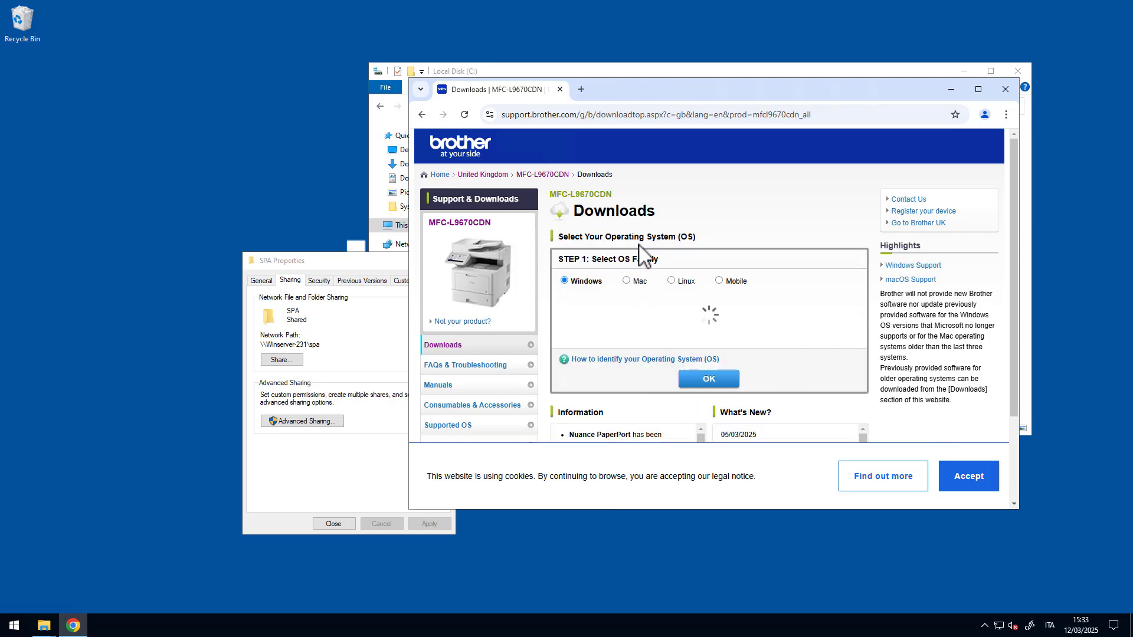
scroll(827, 302, "down", 2)
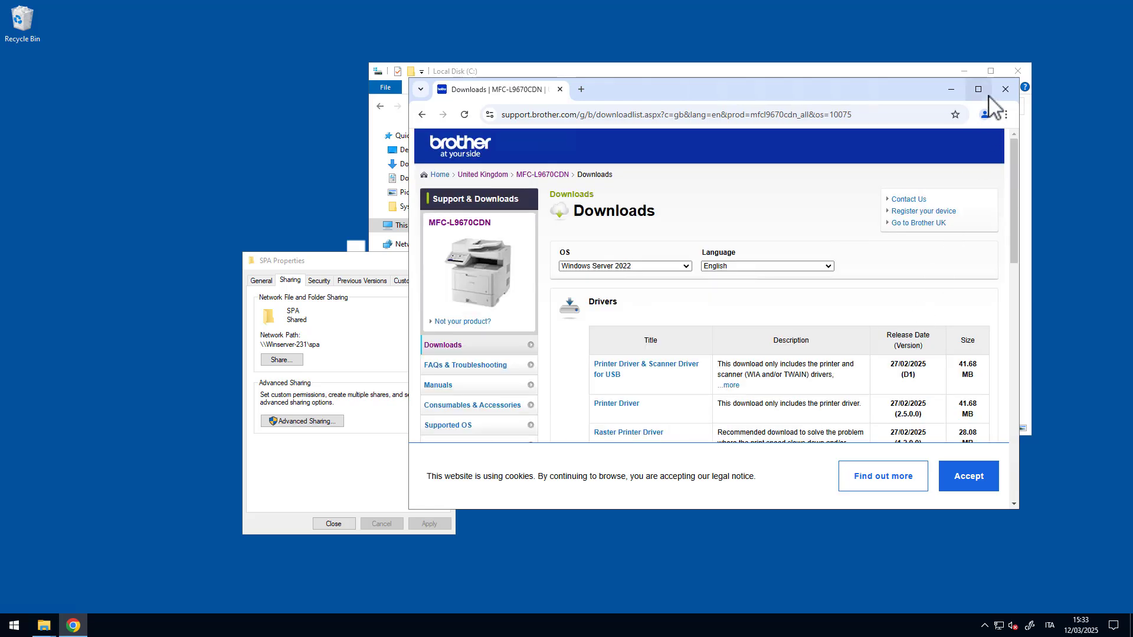
left_click(978, 89)
scroll(824, 265, "down", 10)
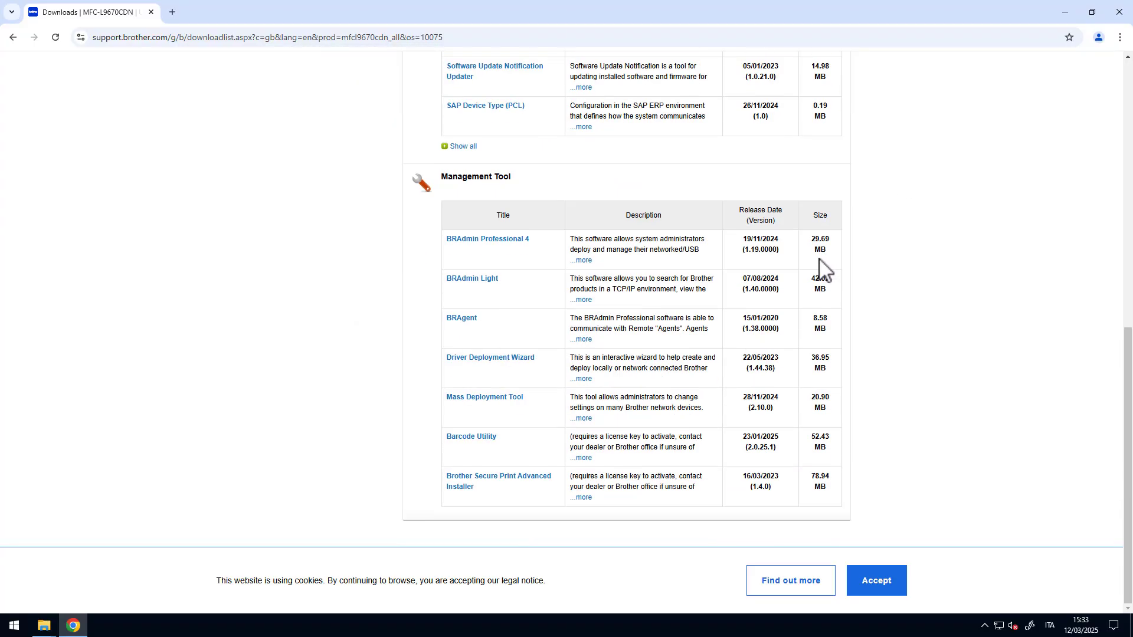
left_click(490, 483)
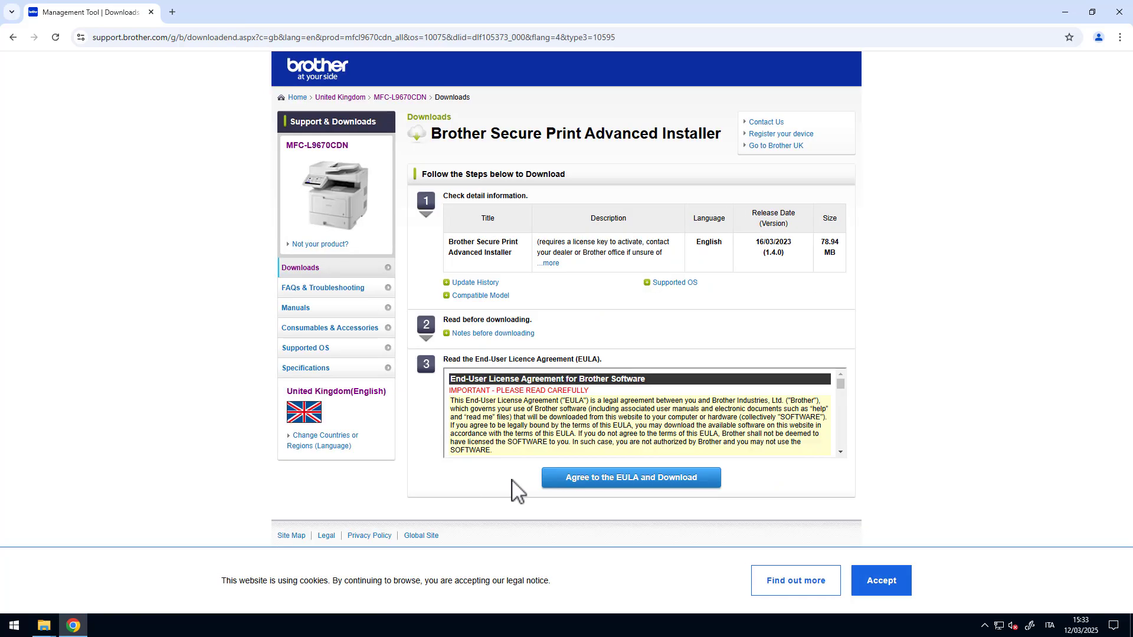
left_click(565, 490)
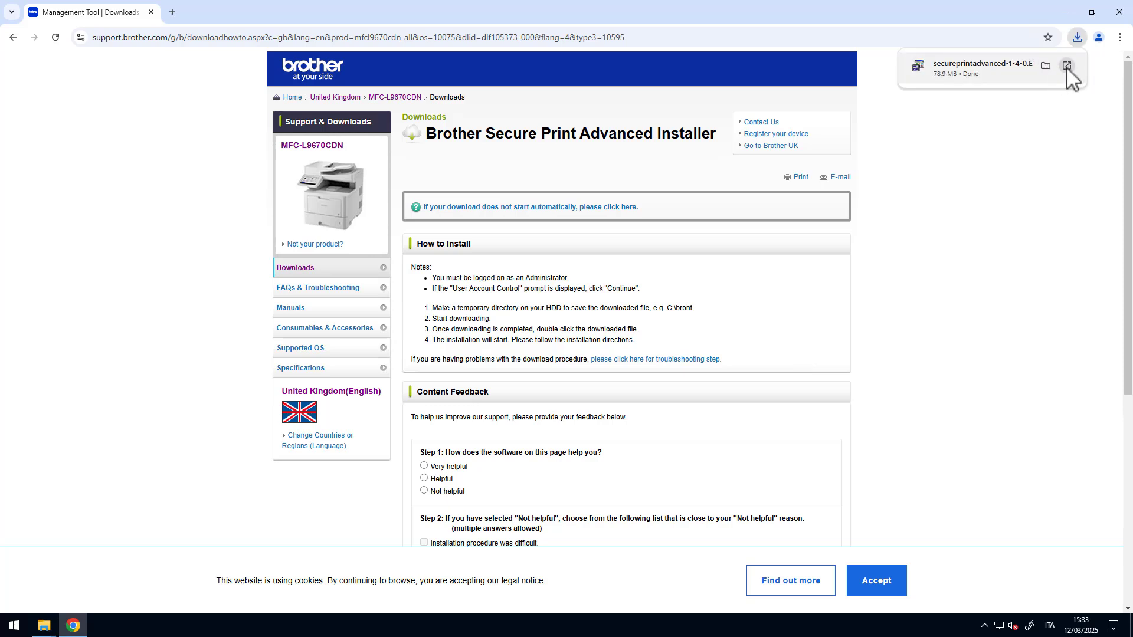
- Launch the downloaded installer, accept the licence, and set the shared folder path to C:\SPA
left_click(1064, 76)
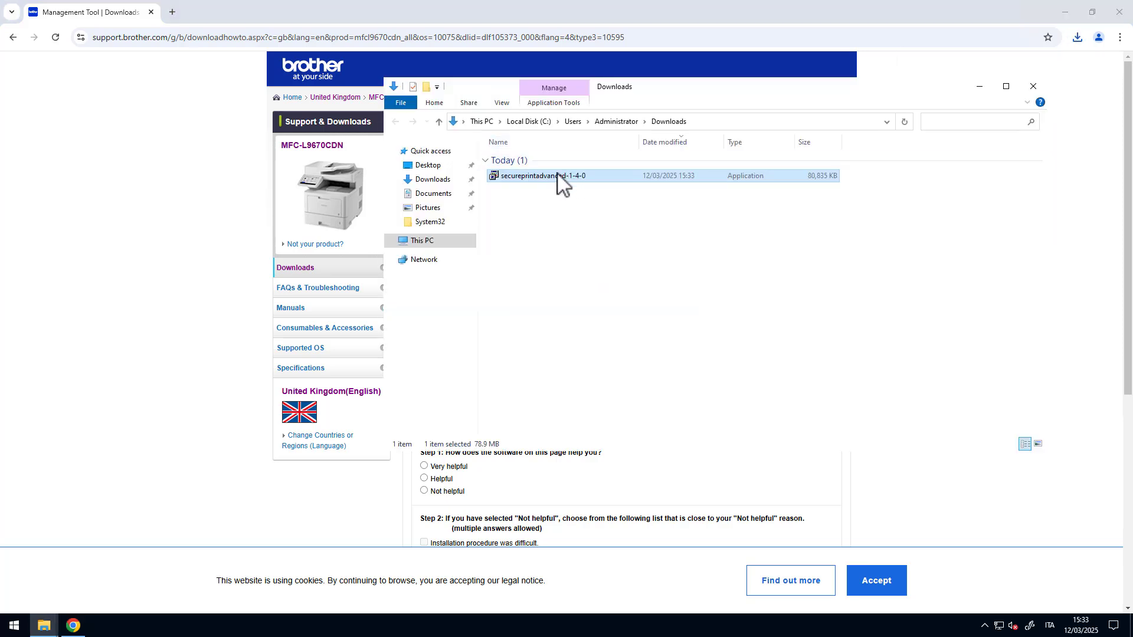
double_click(554, 176)
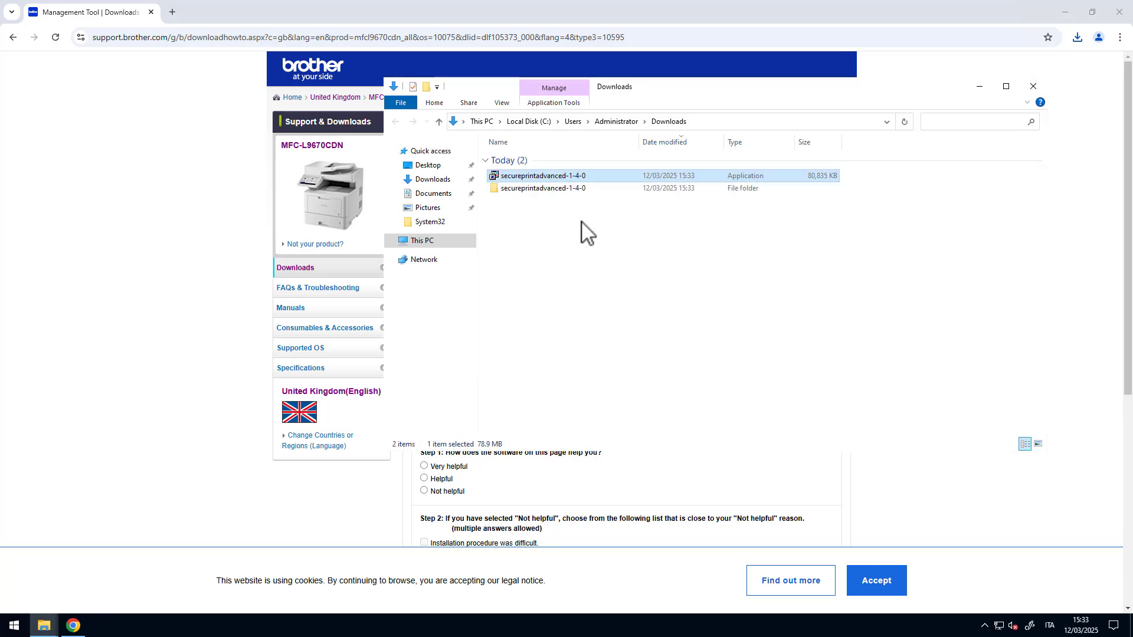
left_click(564, 337)
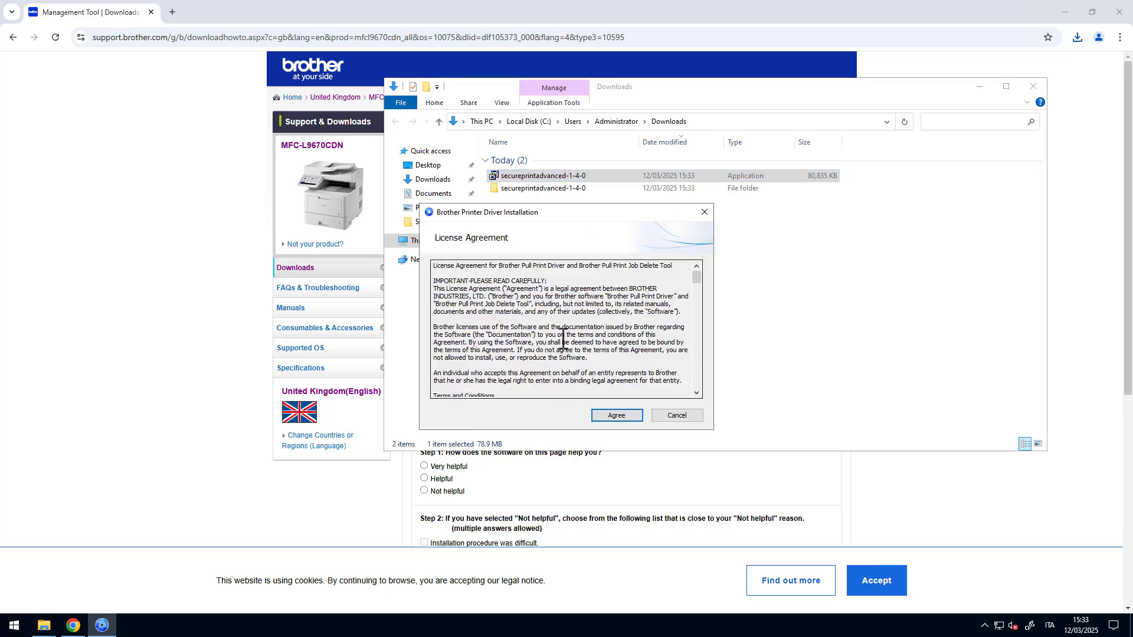
left_click(617, 417)
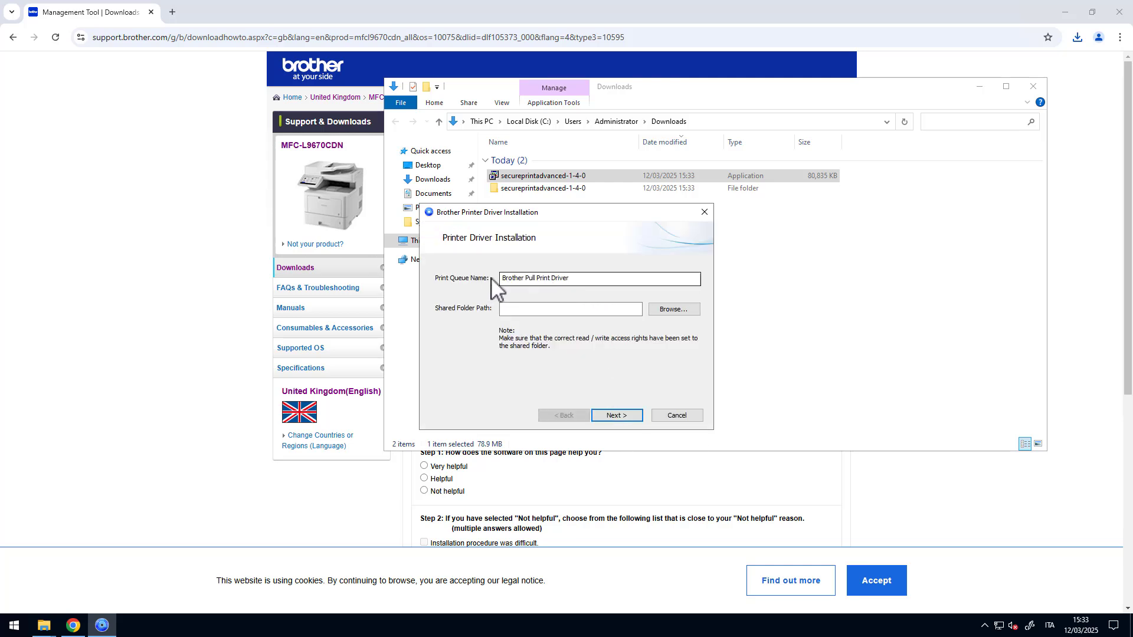
left_click(668, 310)
left_click(472, 392)
double_click(597, 443)
left_click(555, 359)
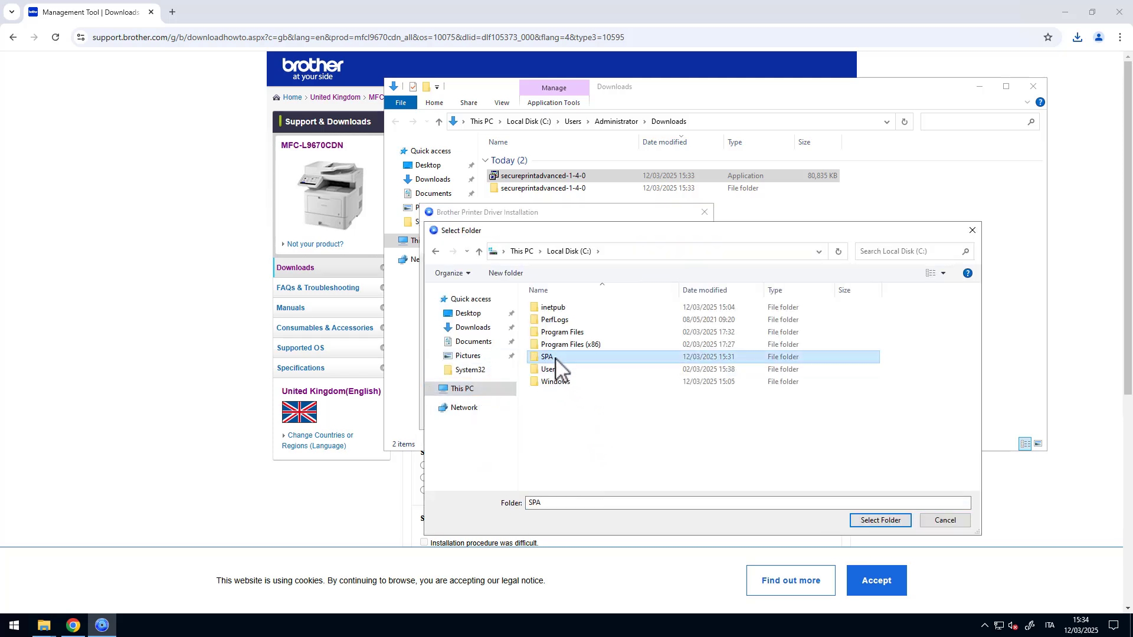
left_click(853, 521)
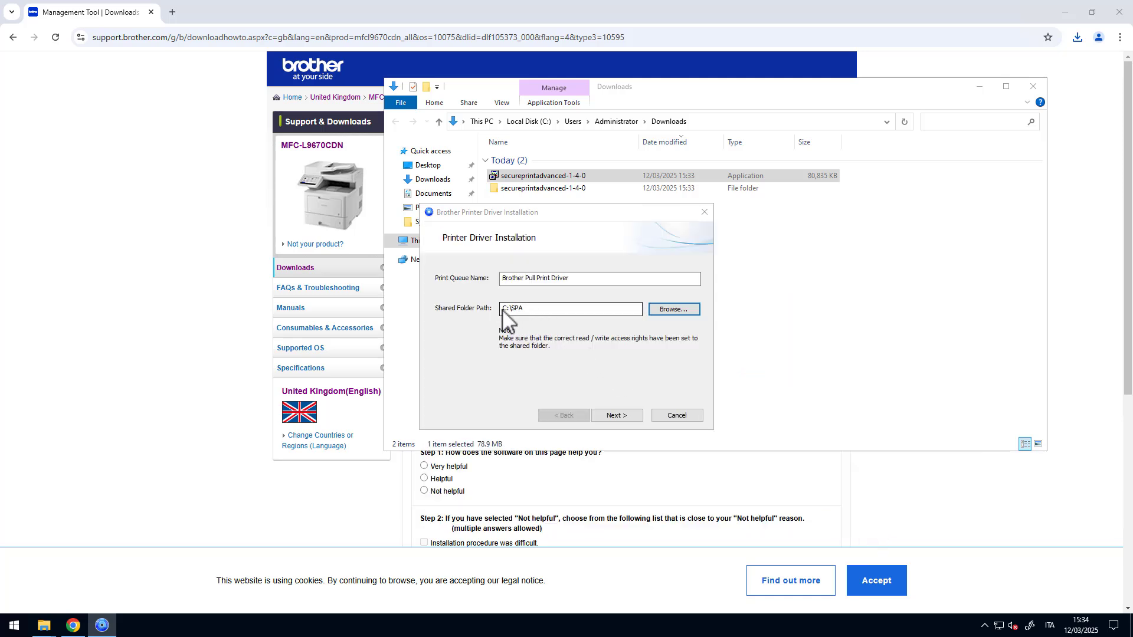
- Complete the installation including the Pull Print Job Delete Tool and close the installer
left_click(46, 628)
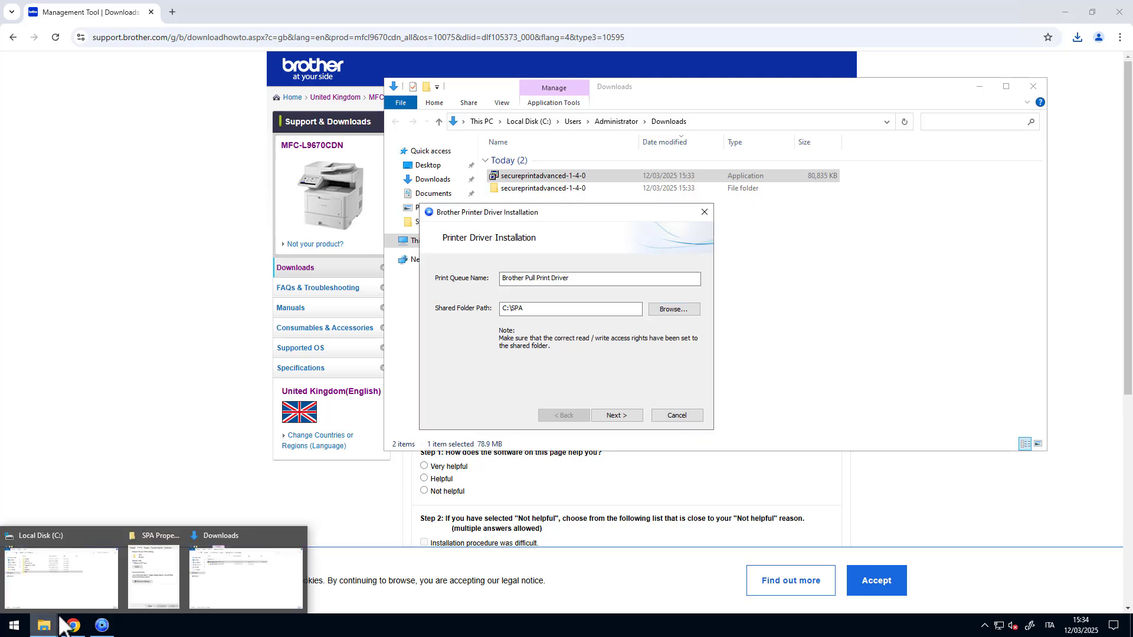
left_click(152, 577)
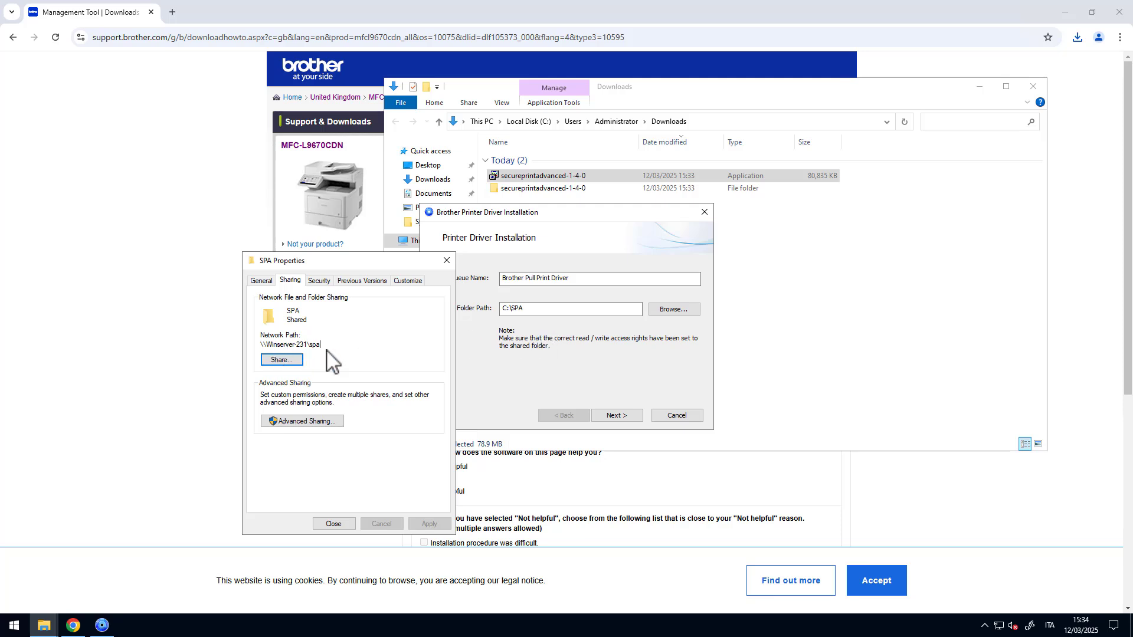
left_click(583, 384)
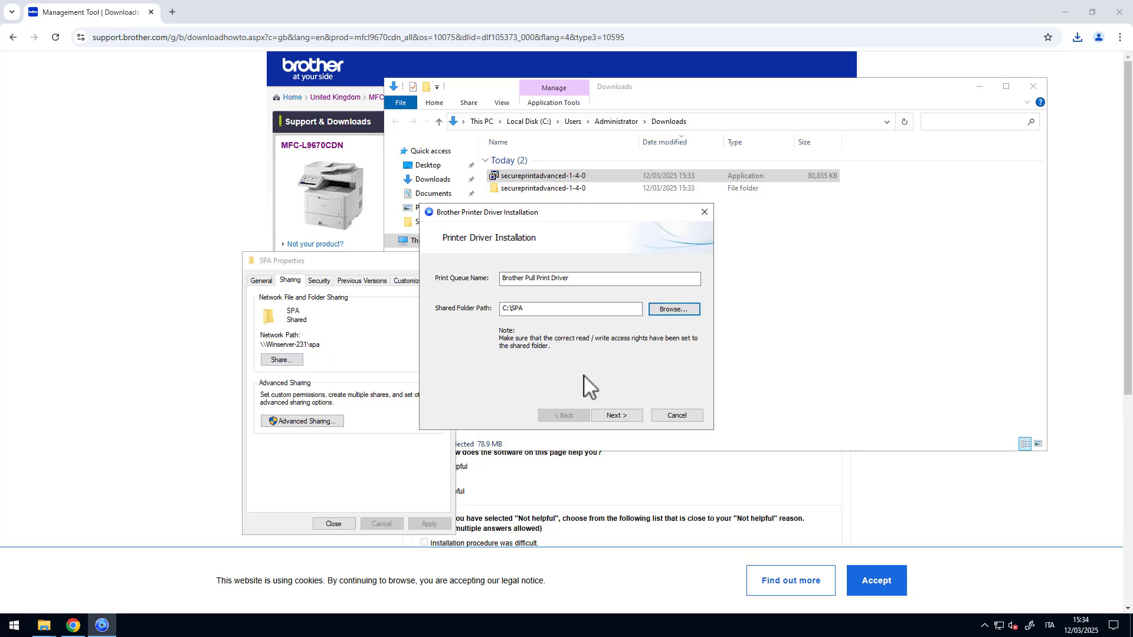
left_click(630, 417)
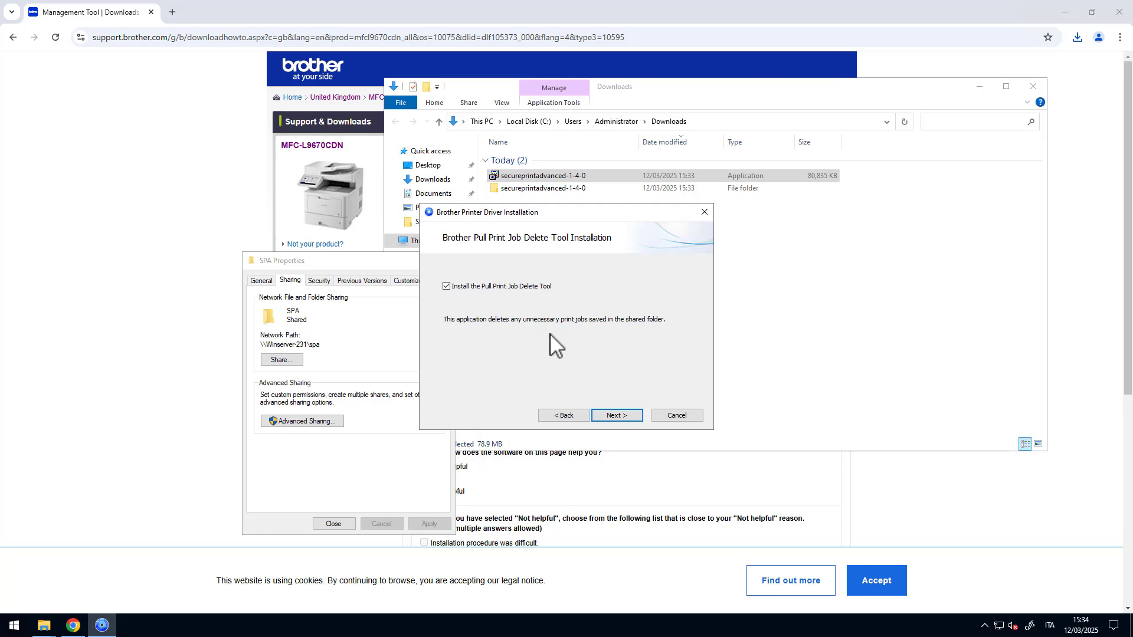
left_click(610, 417)
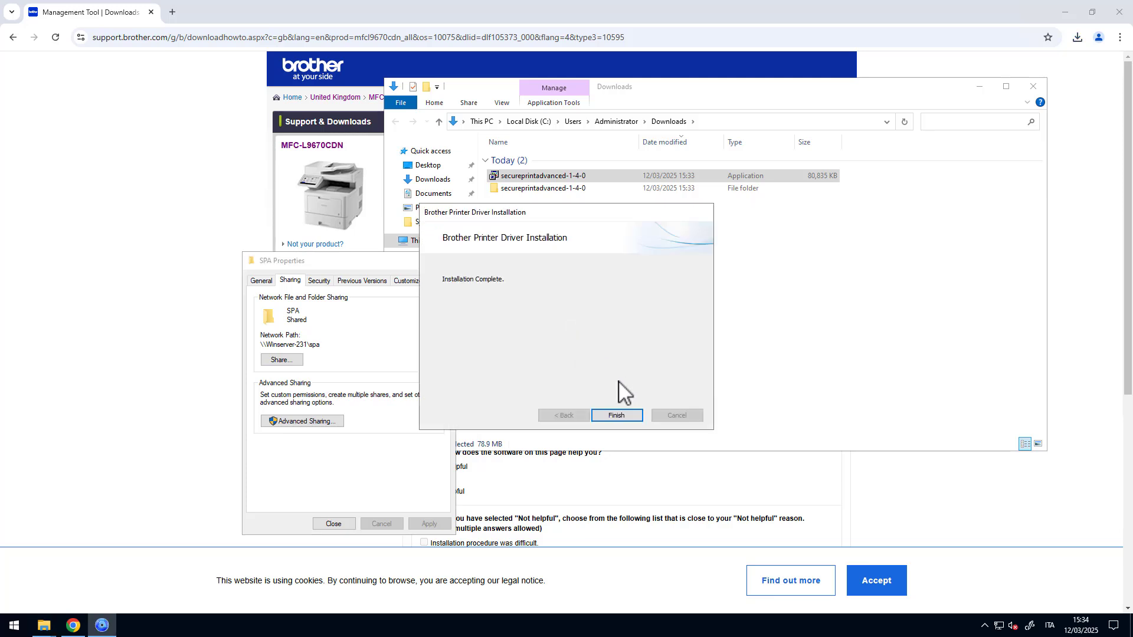
left_click(626, 419)
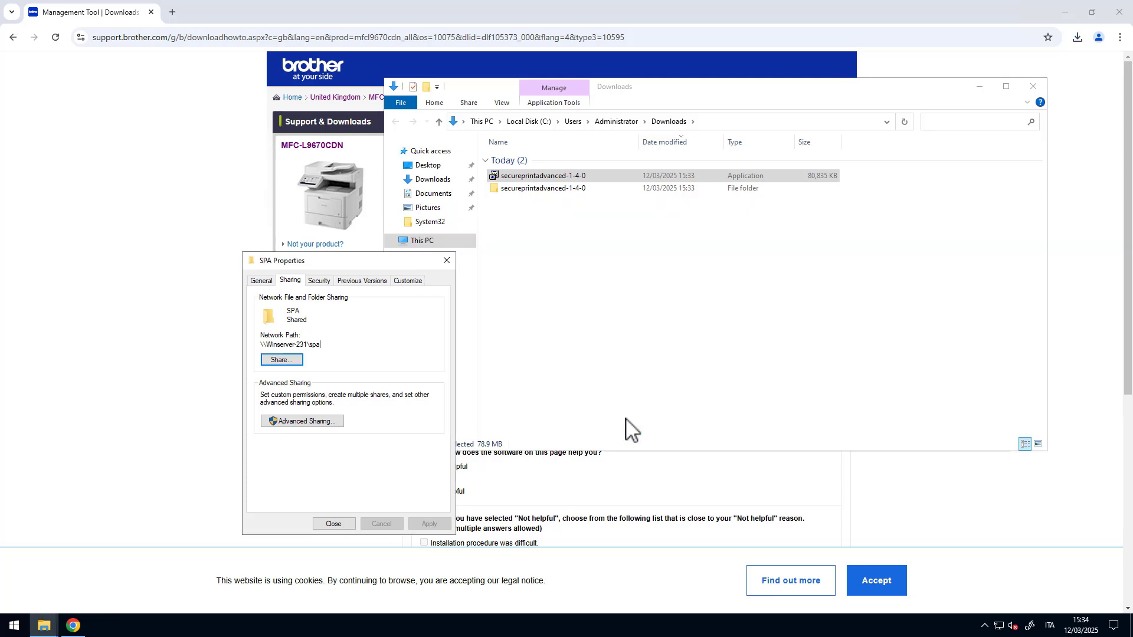
- Open Print Management and select the Brother Pull Print Driver under winserver-231 Printers
left_click(1033, 86)
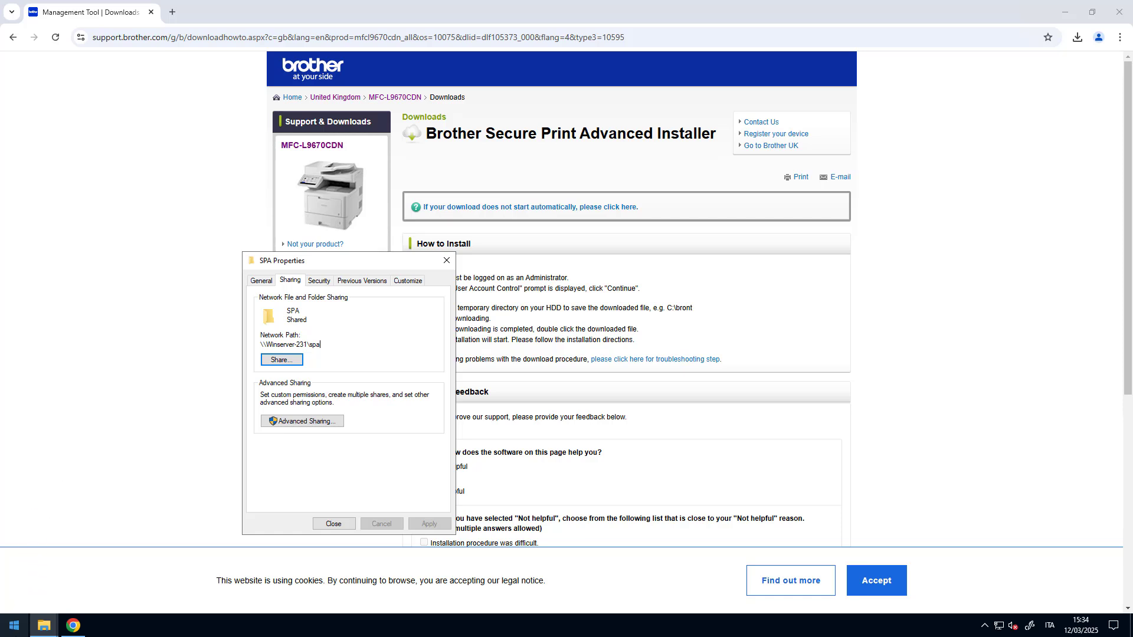
left_click(14, 626)
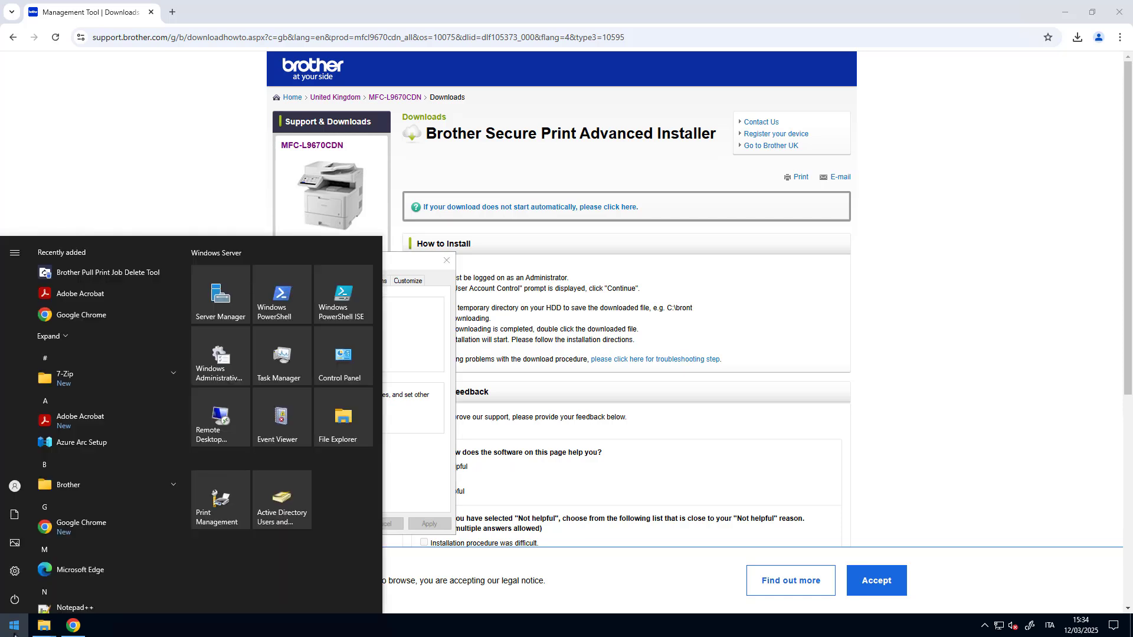
left_click(219, 509)
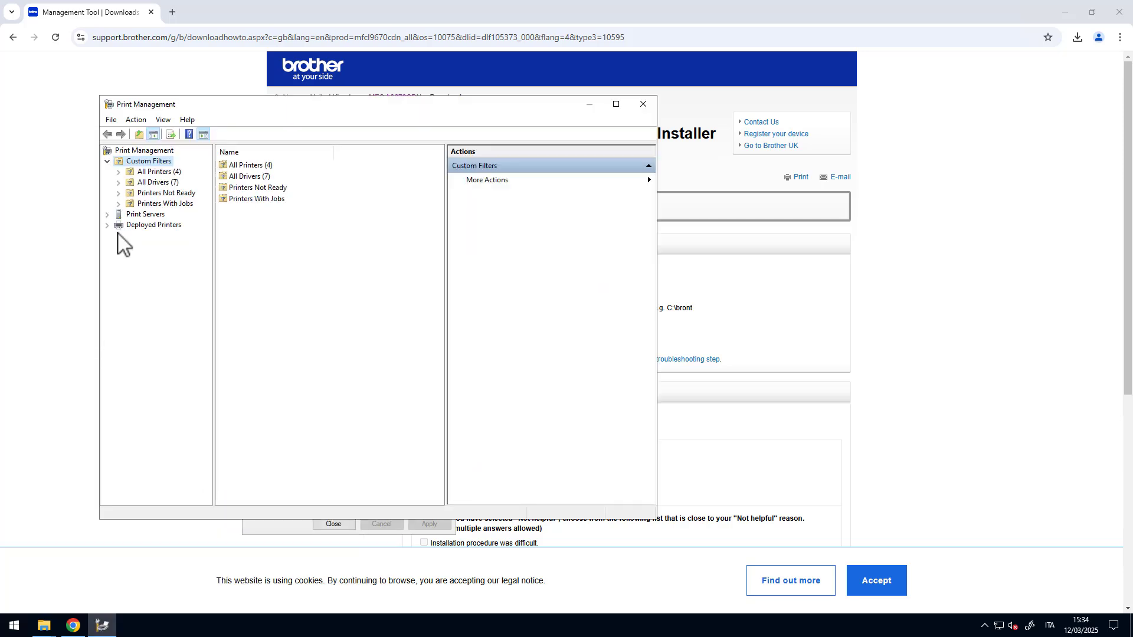
left_click(106, 215)
left_click(118, 225)
left_click(159, 268)
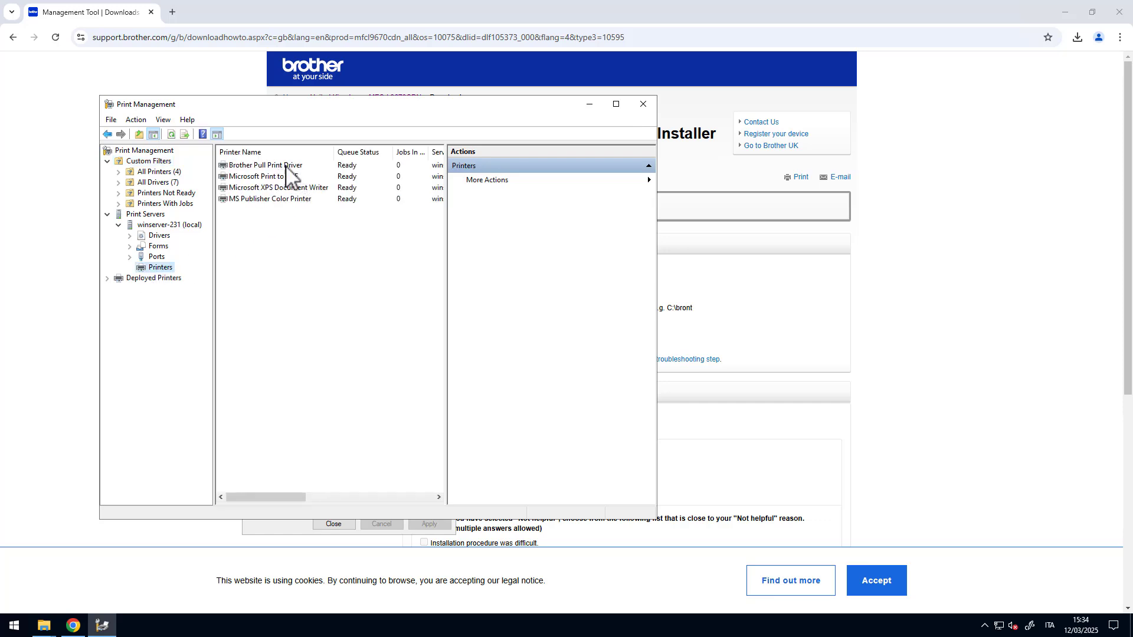
left_click(280, 166)
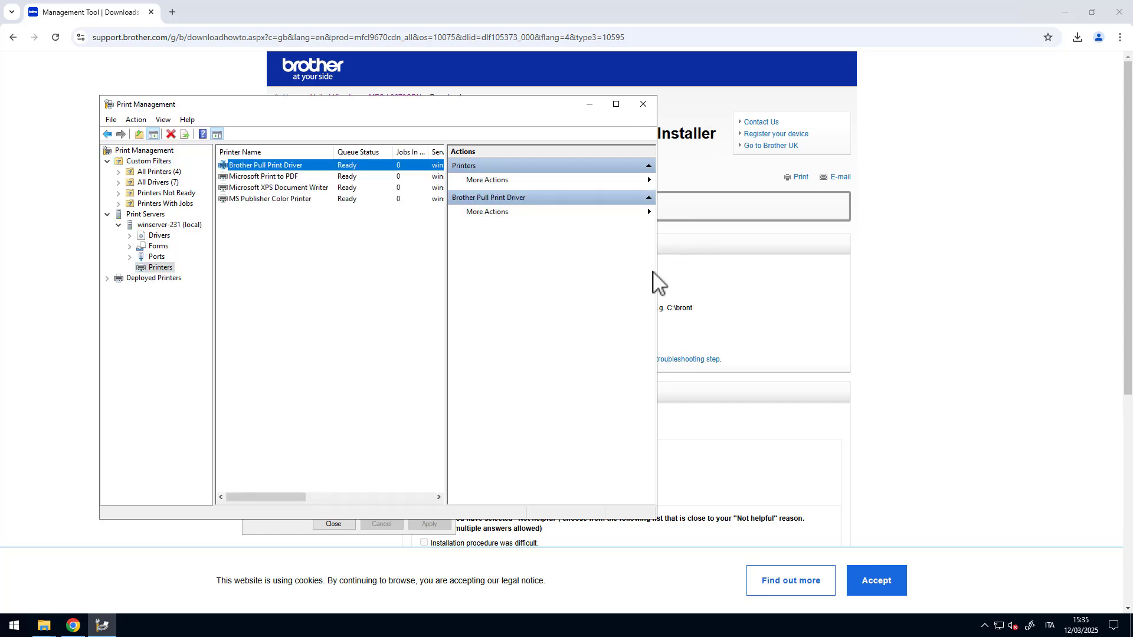
- Check the Brother Pull Print Driver's Ports and Sharing properties, then close them and hide Print Management
left_click_drag(659, 275, 862, 275)
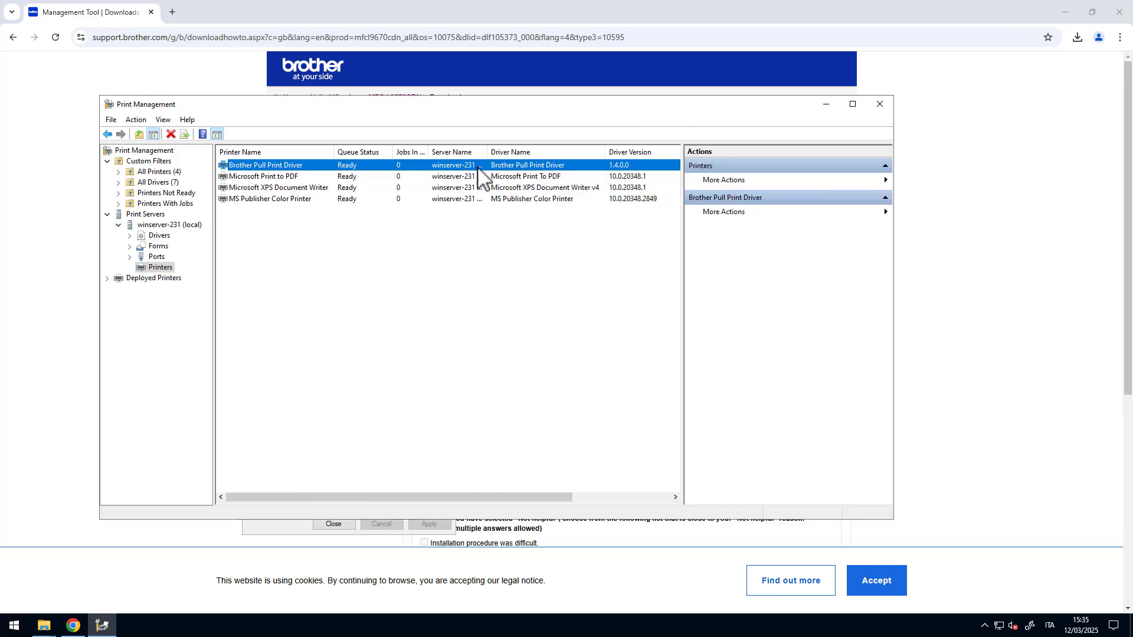
right_click(281, 167)
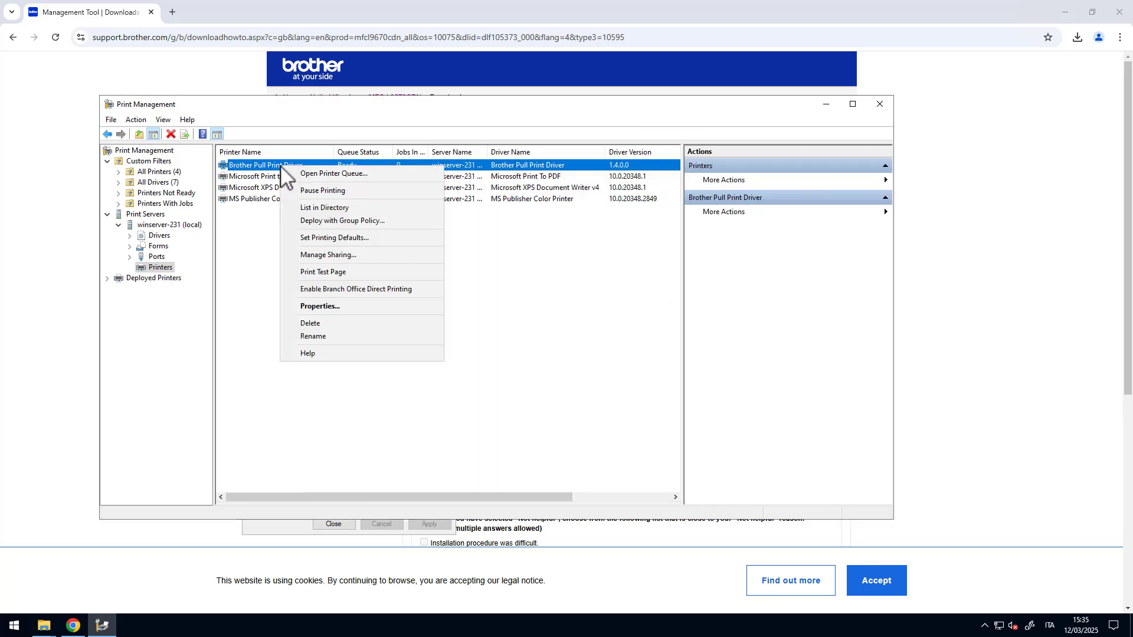
left_click(330, 307)
left_click_drag(421, 308, 410, 257)
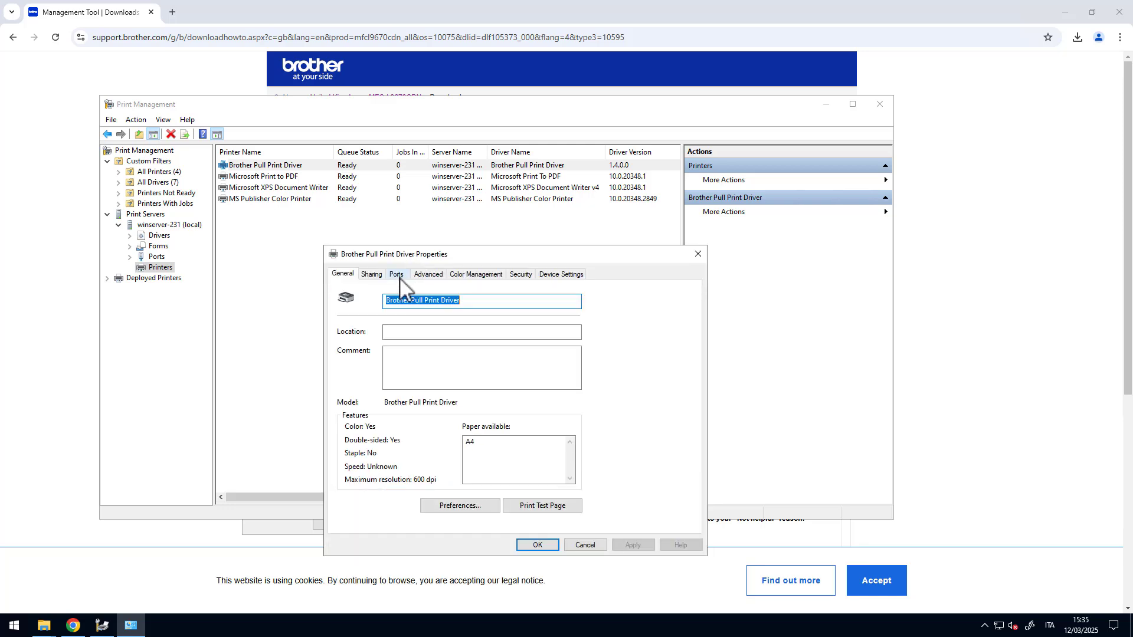
left_click(396, 274)
left_click(372, 275)
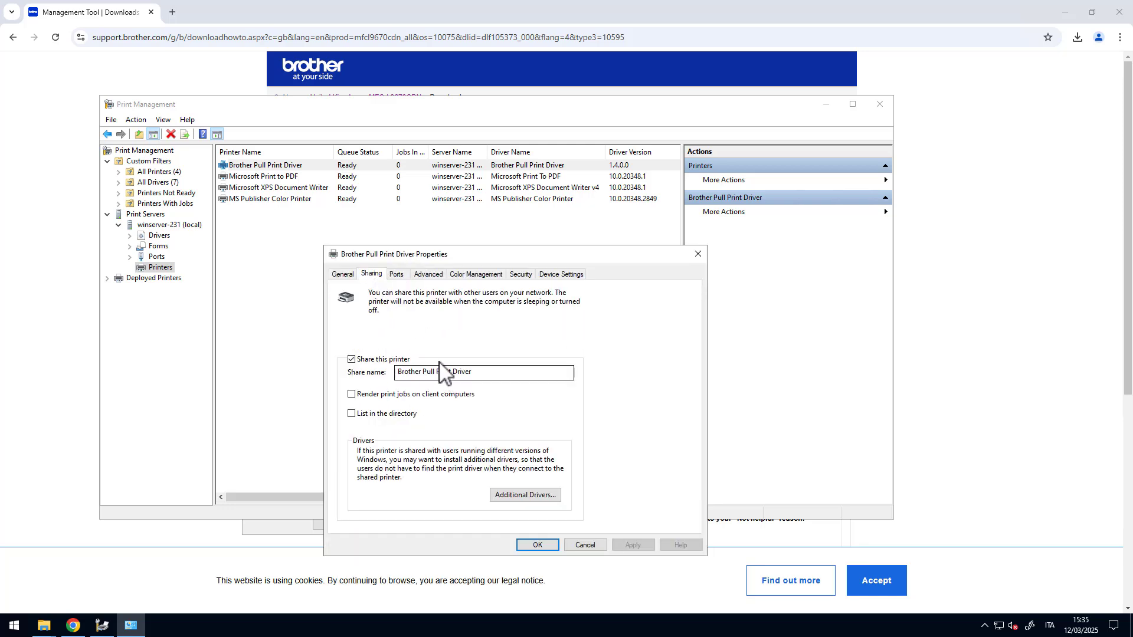
left_click(538, 545)
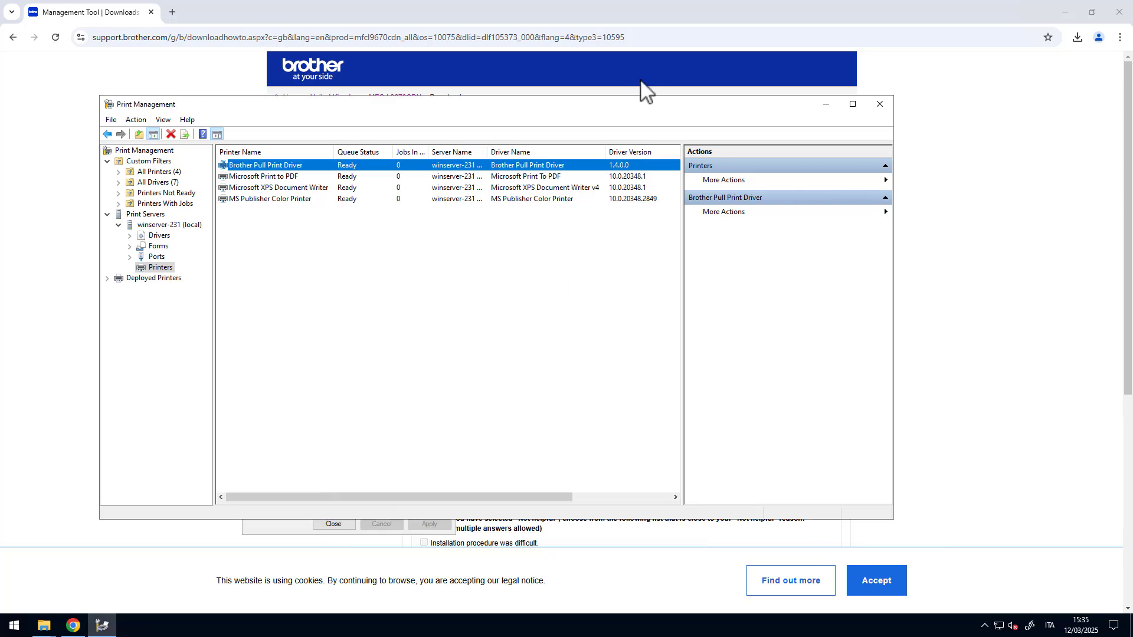
left_click(826, 105)
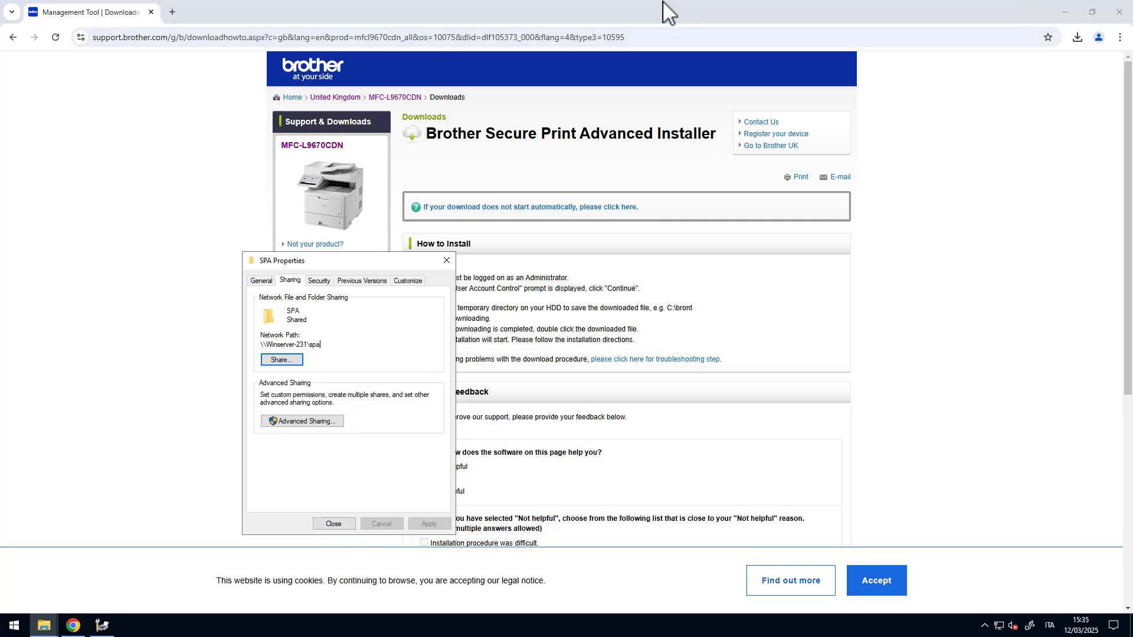
- Show slide 8 with the connecting line, then switch back to the remote server session
left_click_drag(665, 12, 36, 292)
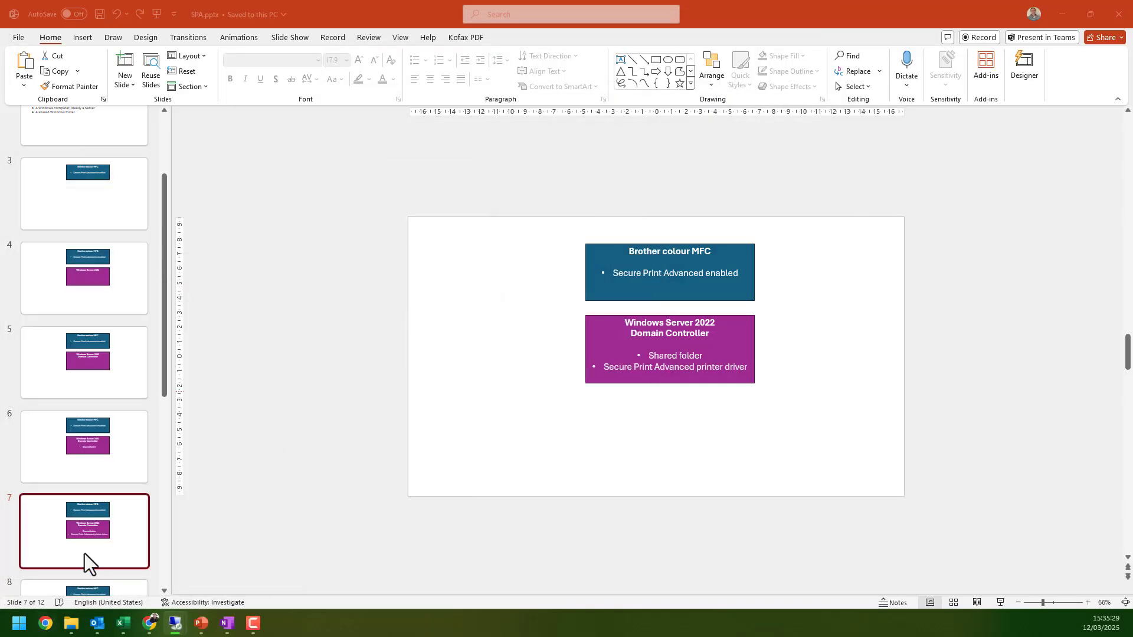
left_click(80, 523)
scroll(81, 514, "down", 3)
scroll(84, 511, "down", 1)
left_click(93, 409)
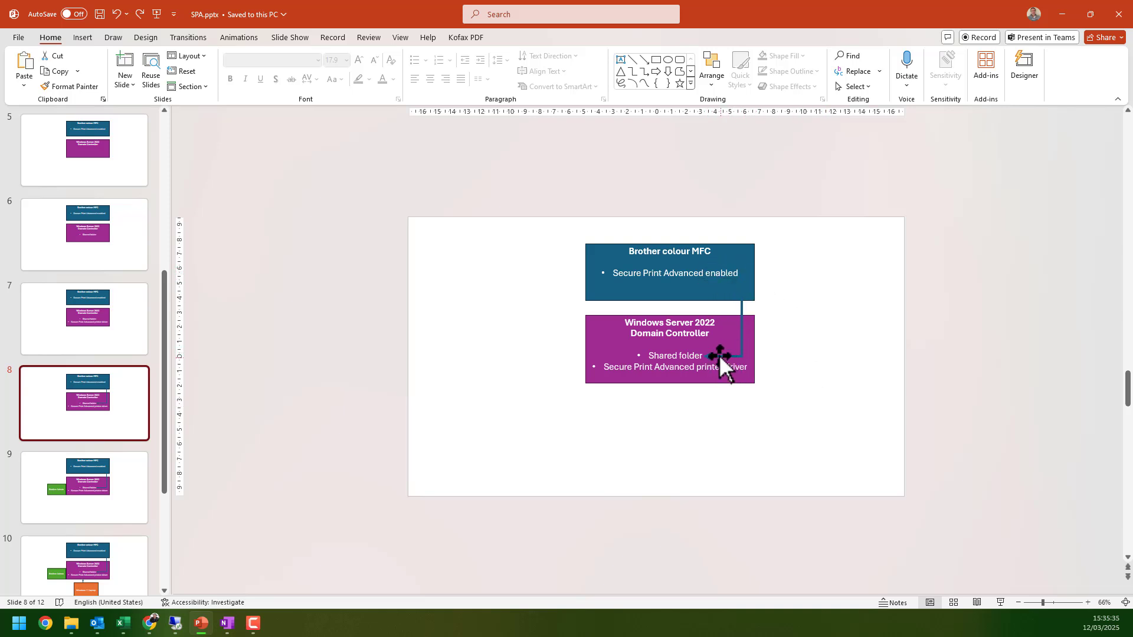
key("alt+Tab")
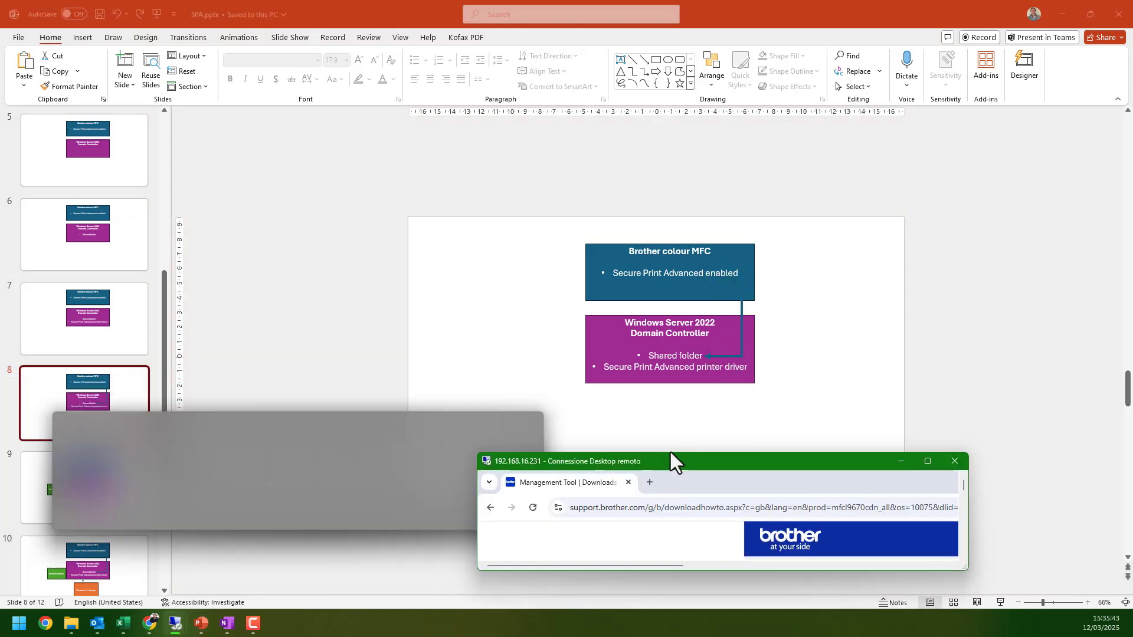
- Open 192.168.16.121 via Secure Login, bypass the certificate warning and log in with the admin password
left_click(168, 40)
type("192")
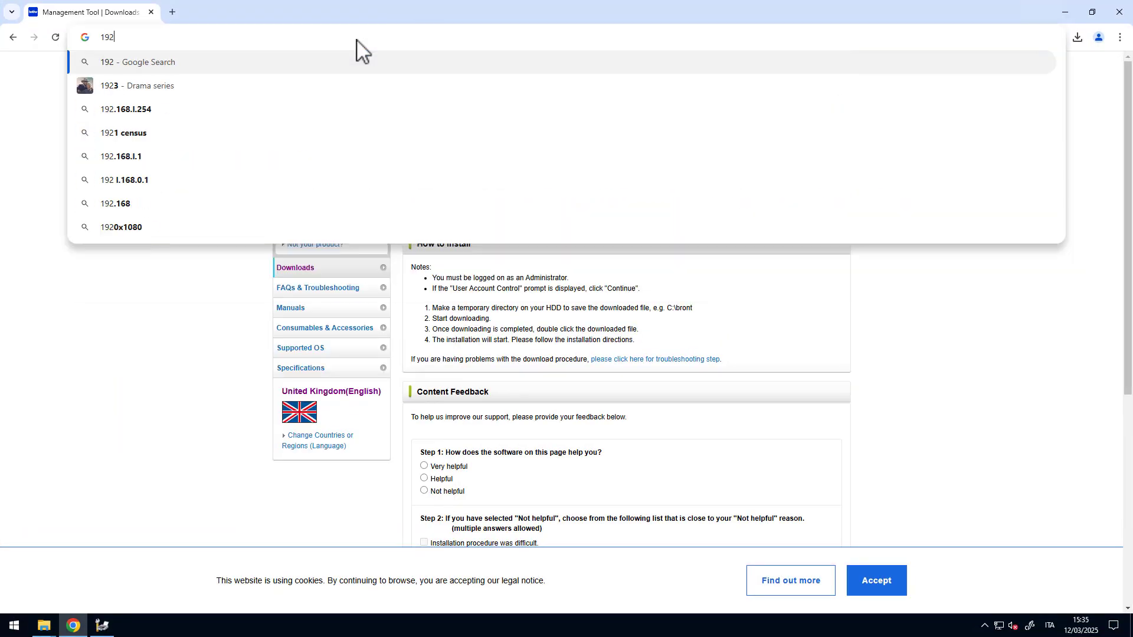
type(".168.")
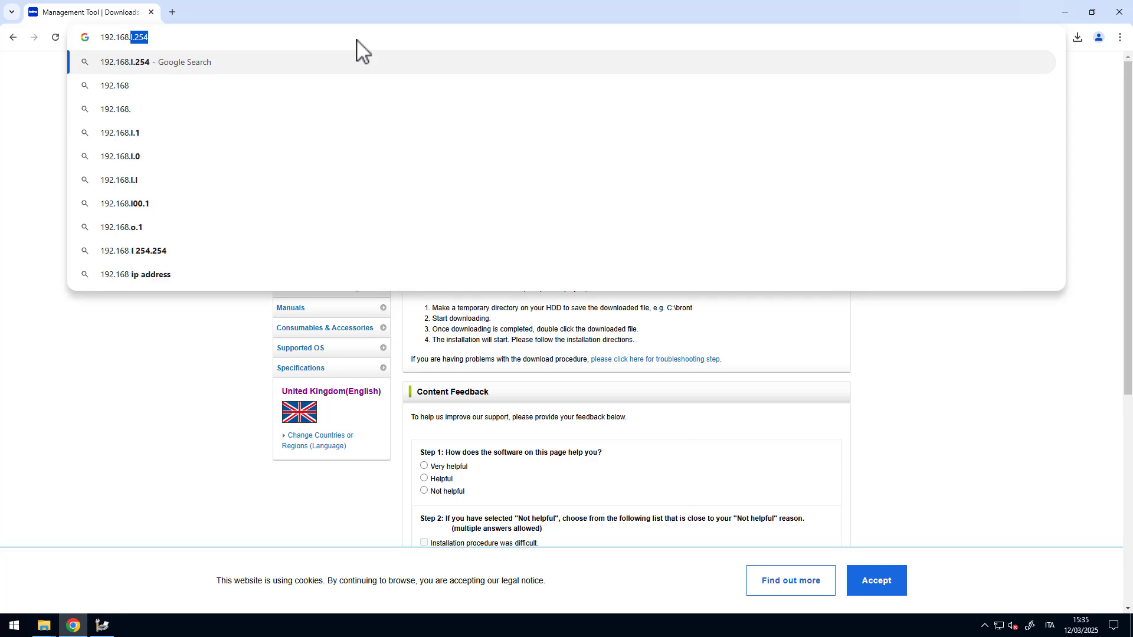
type("16.121")
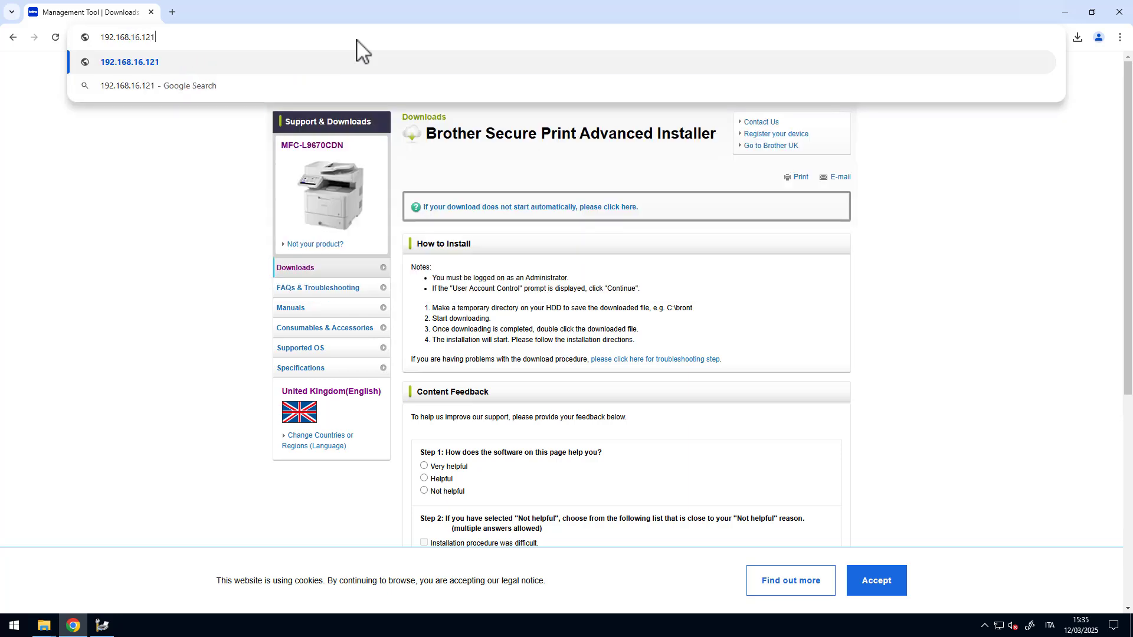
key("Return")
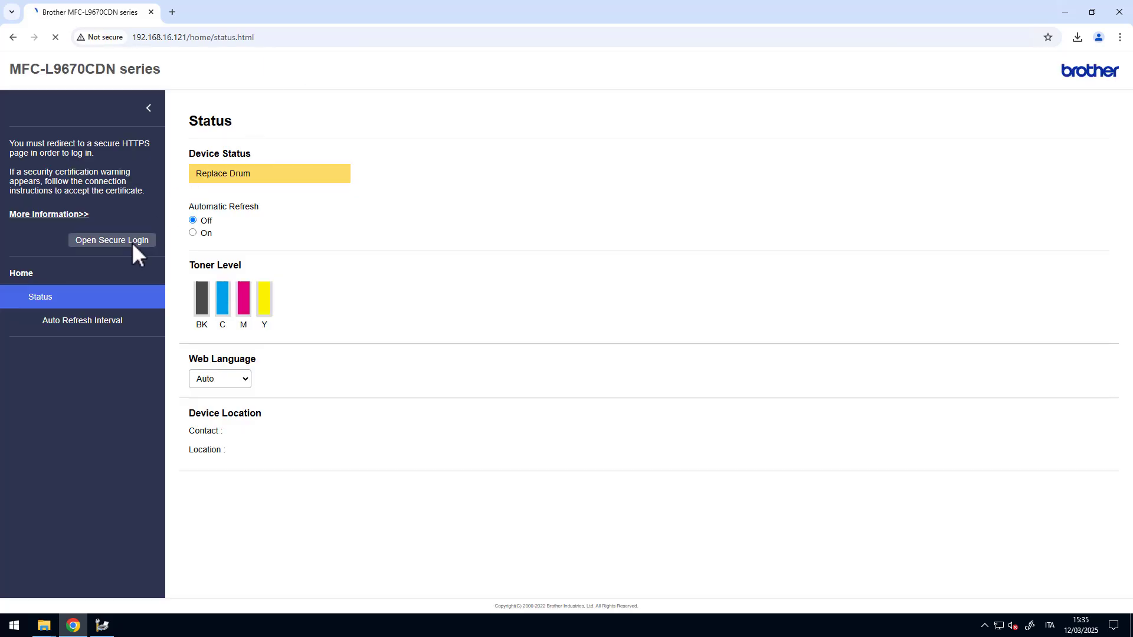
left_click(131, 242)
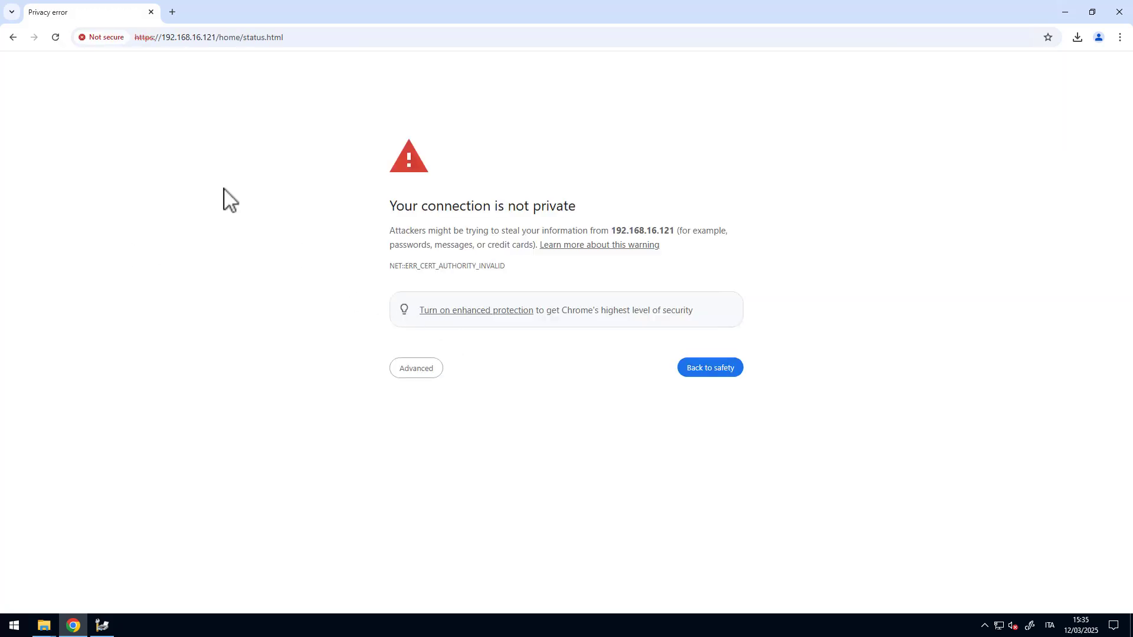
left_click(416, 369)
left_click(456, 459)
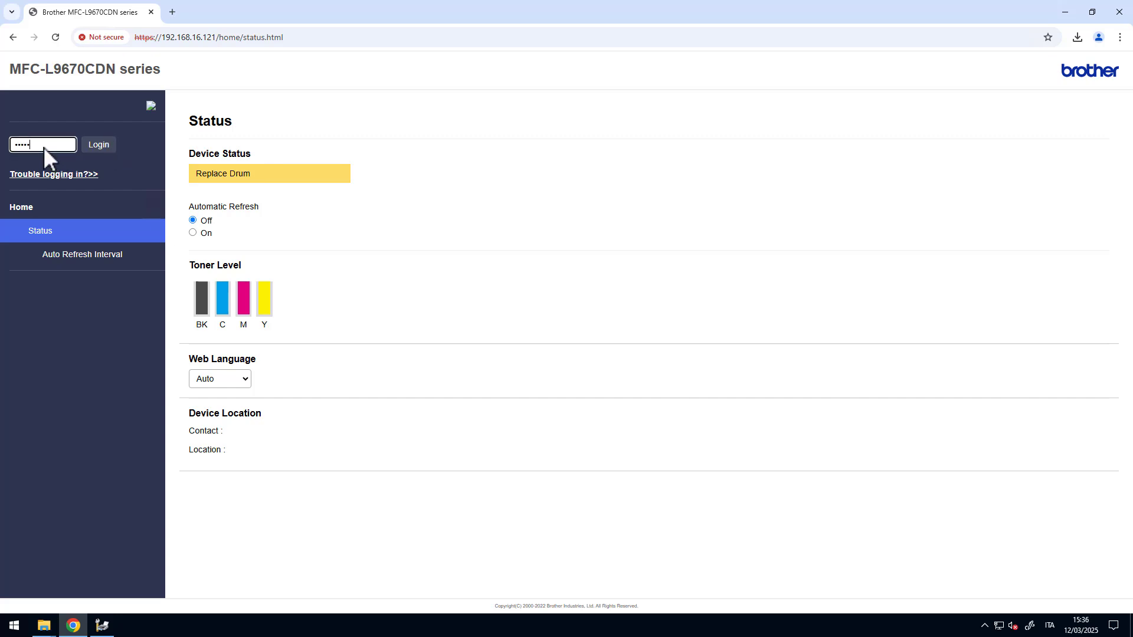
key("Return")
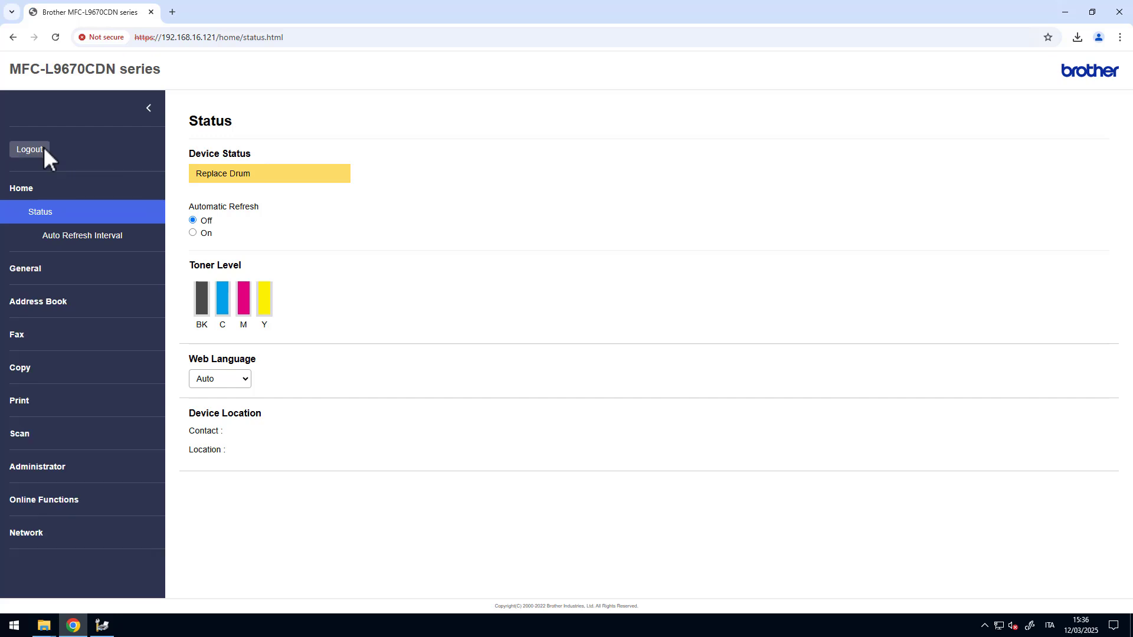
- Open the Network Profile list from the Administrator section
left_click(79, 463)
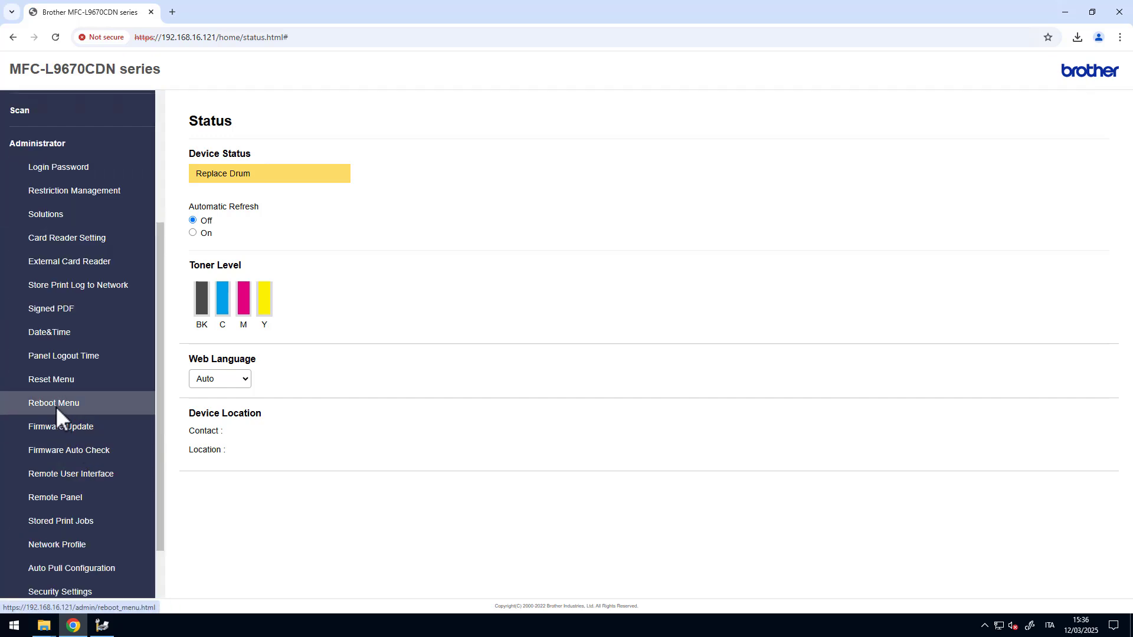
scroll(55, 406, "down", 1)
left_click(76, 480)
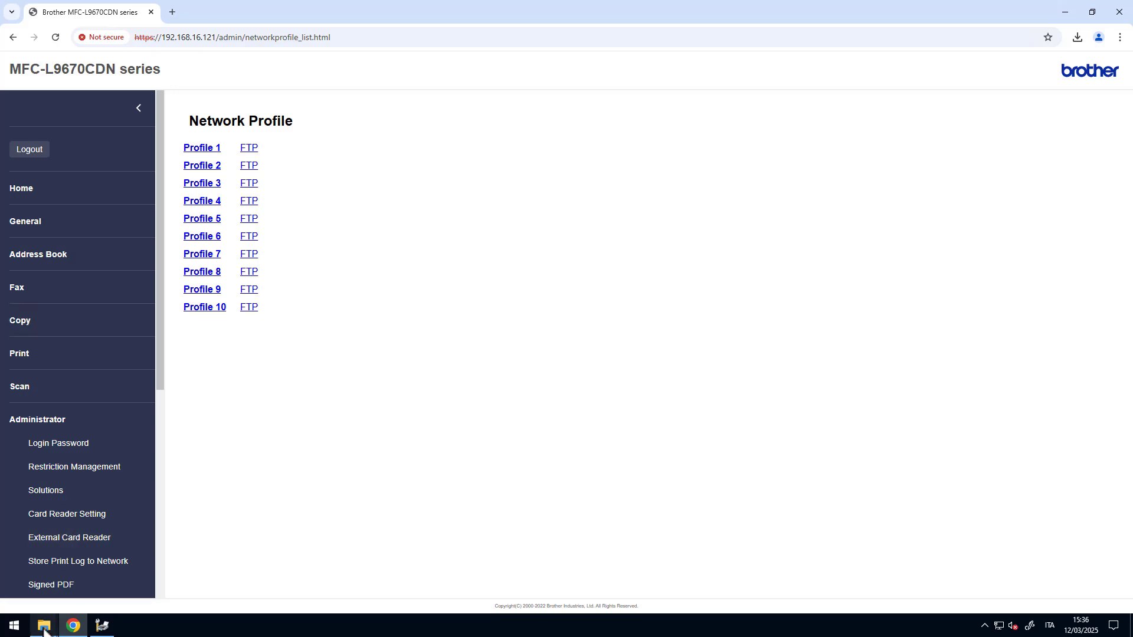
- Copy the SPA share's network path \\Winserver-231\spa from the folder's properties window
mouse_move(44, 629)
left_click(151, 582)
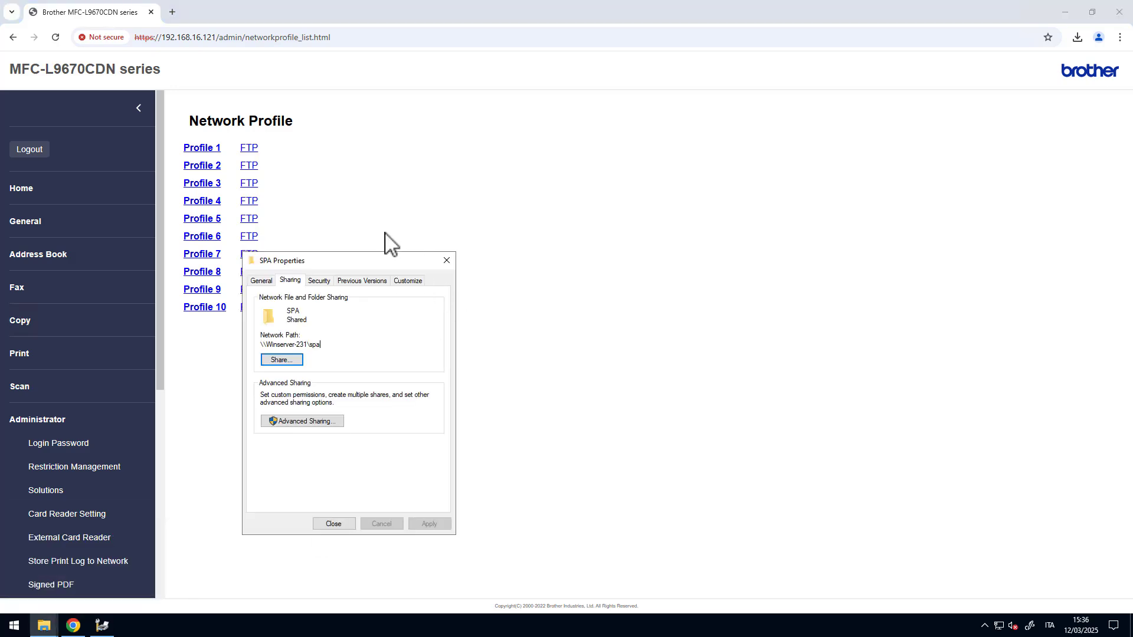
left_click_drag(387, 263, 453, 251)
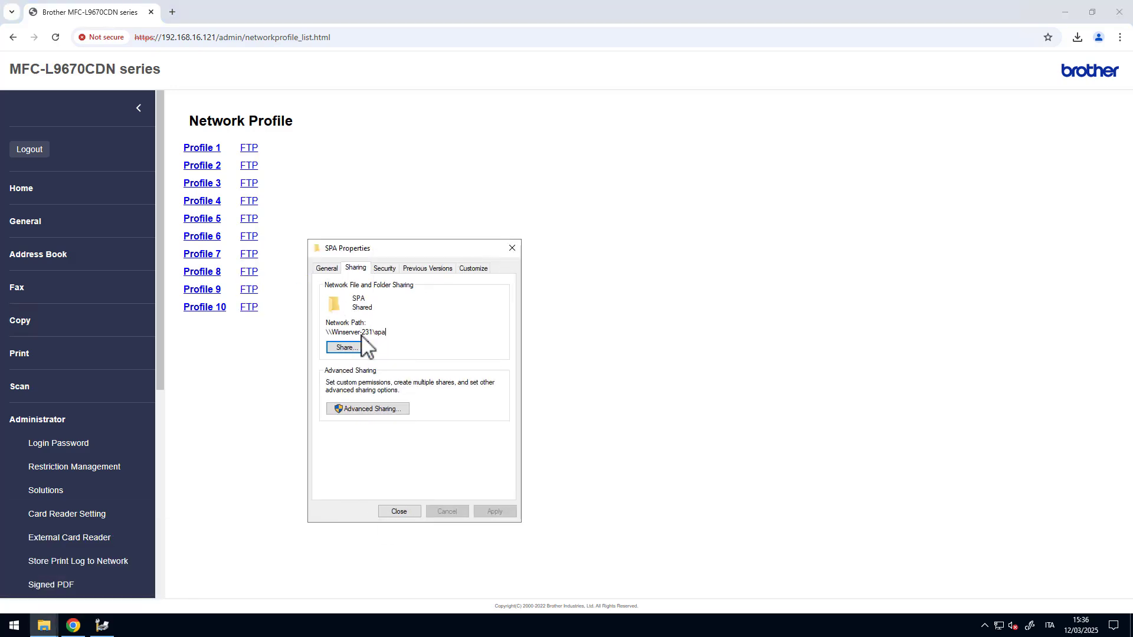
double_click(330, 332)
right_click(356, 334)
left_click(391, 367)
left_click(427, 200)
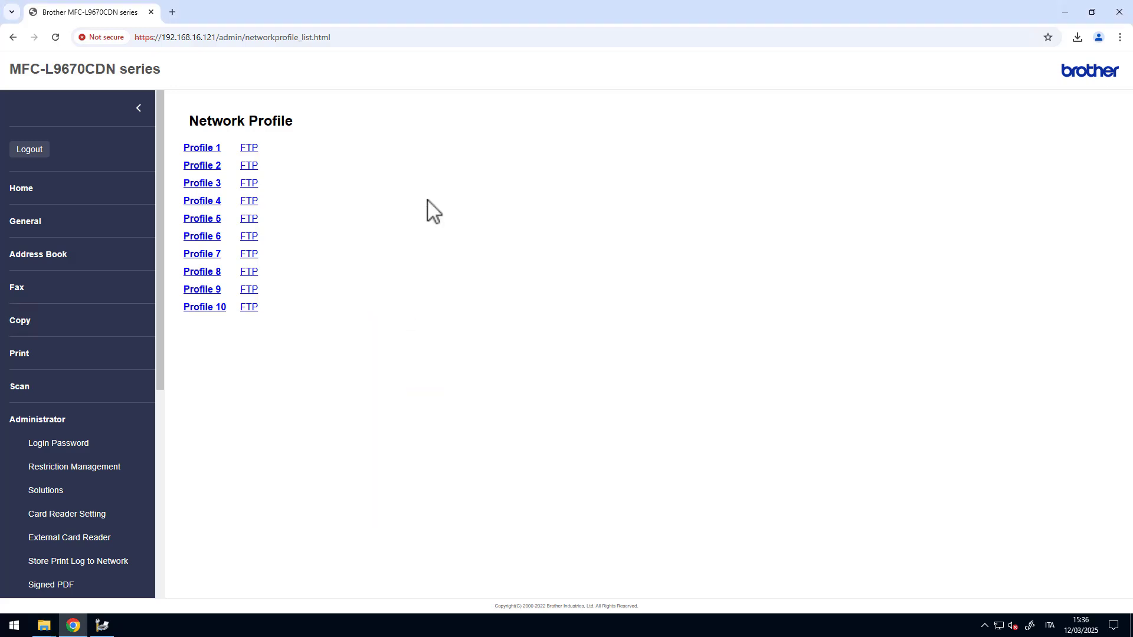
- Make Profile 1 a Network profile named SPA with folder path \\Winserver-231\spa
left_click(292, 260)
left_click(240, 176)
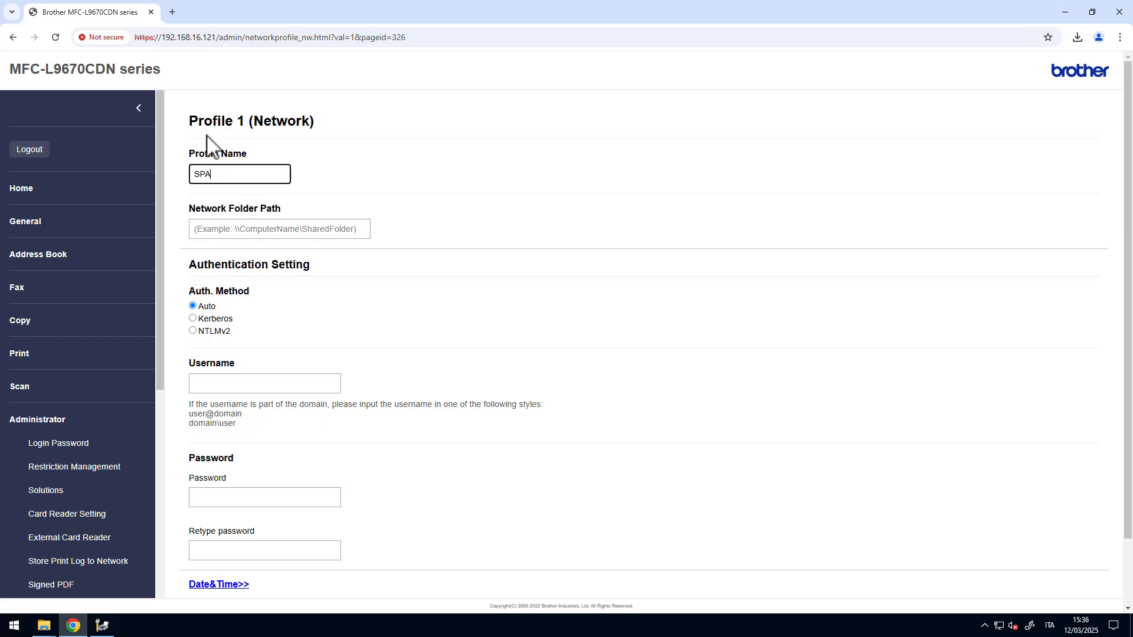
left_click_drag(190, 123, 245, 125)
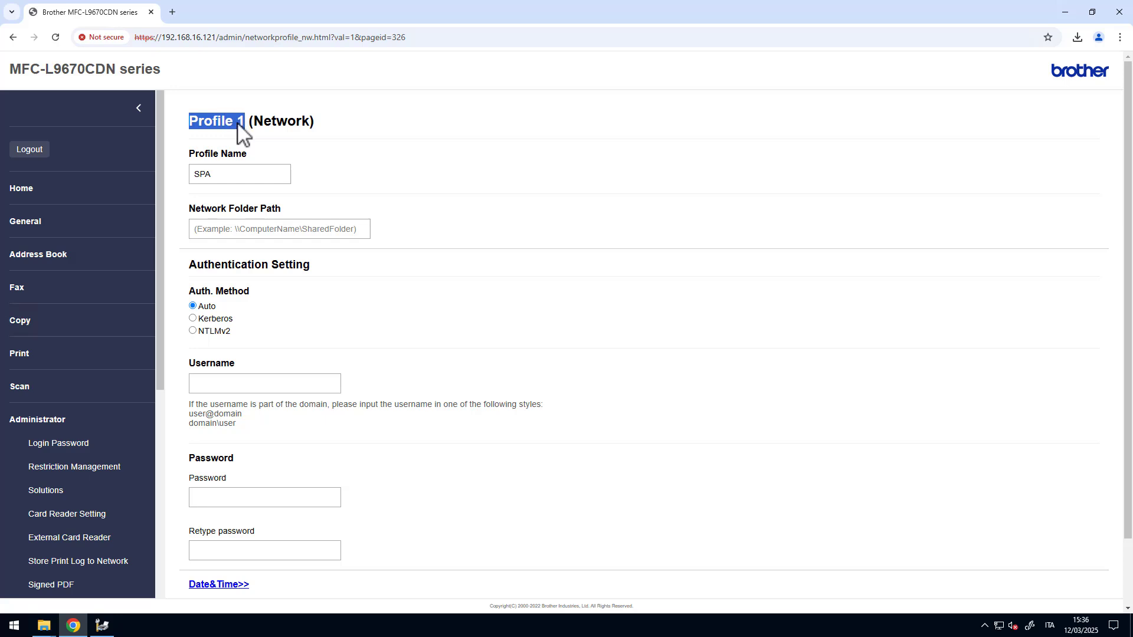
left_click(261, 232)
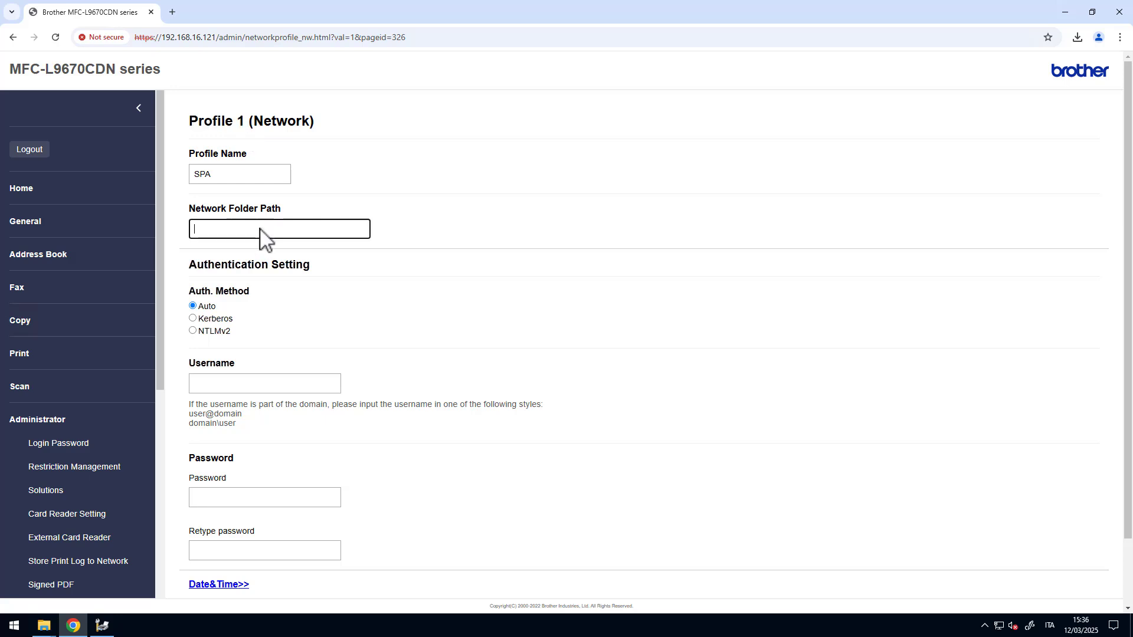
right_click(260, 231)
left_click(299, 348)
- Enter the domain admin username, checking which accounts the SPA folder is shared with
left_click(271, 385)
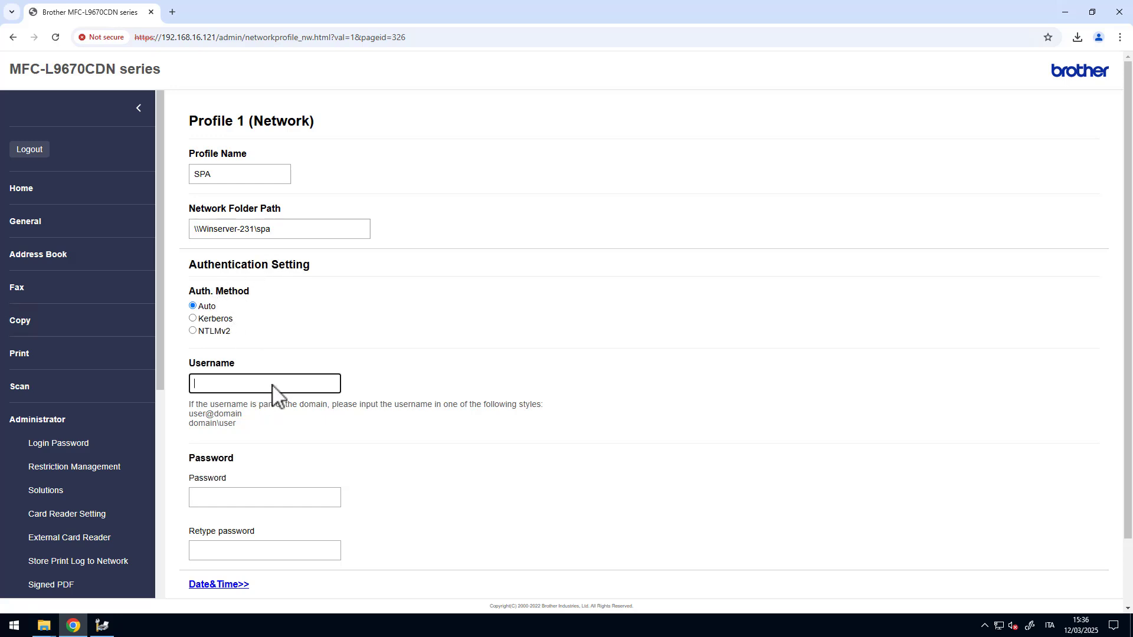
type("eu")
left_click(44, 626)
left_click(152, 572)
left_click_drag(405, 245, 705, 245)
left_click(643, 343)
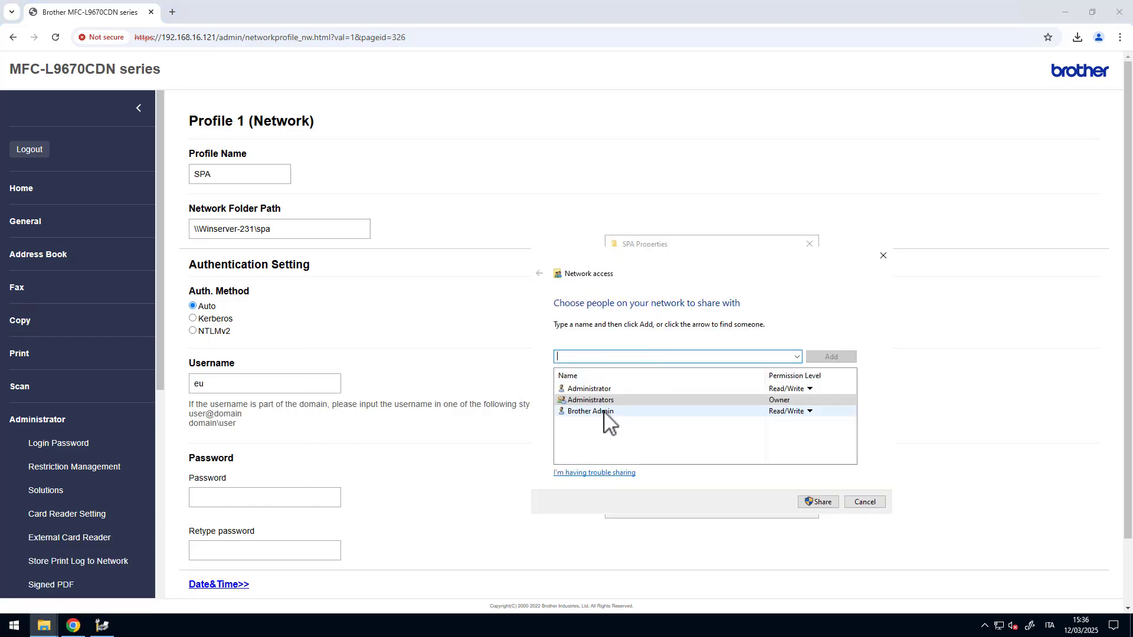
left_click(884, 256)
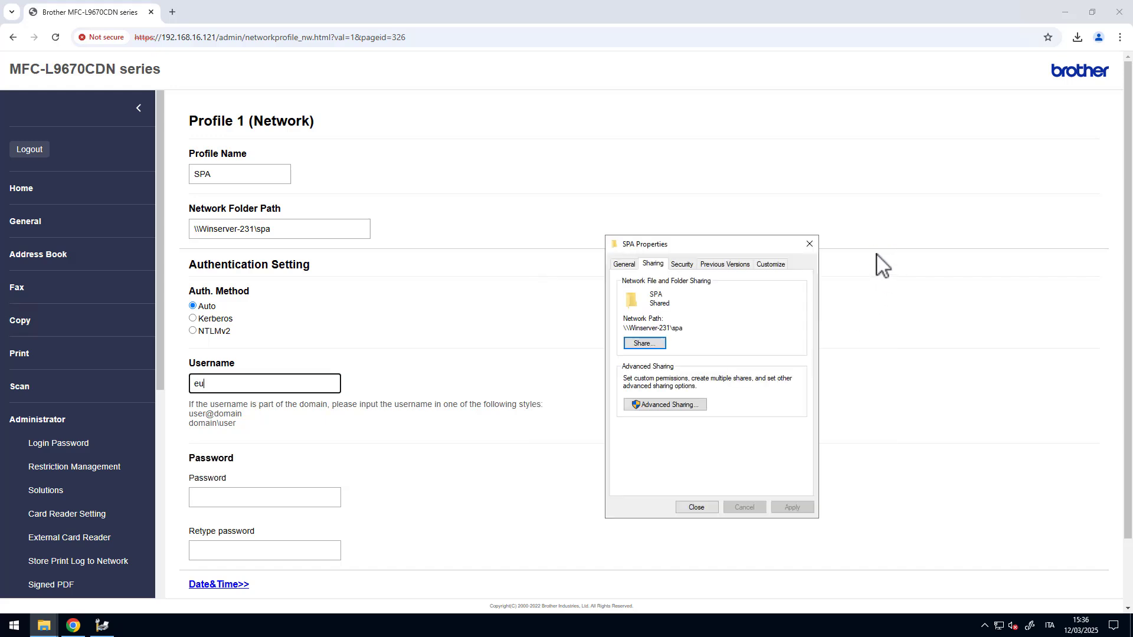
left_click(267, 389)
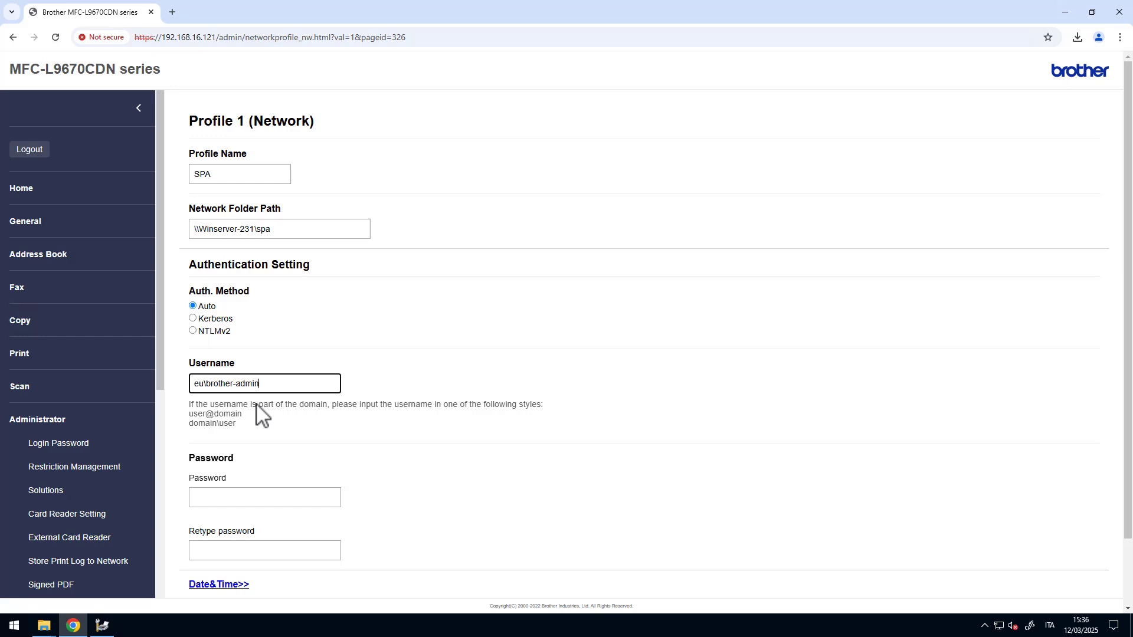
- Enter the account password twice and submit the profile, passing the connection test
left_click(286, 501)
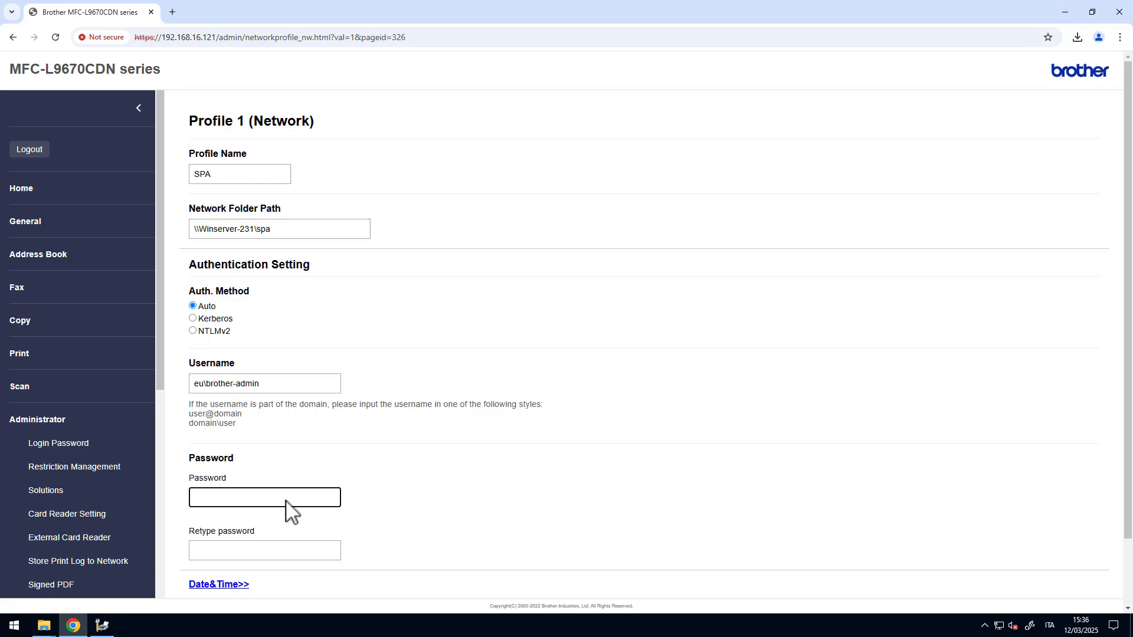
type("••••••••")
key("Tab")
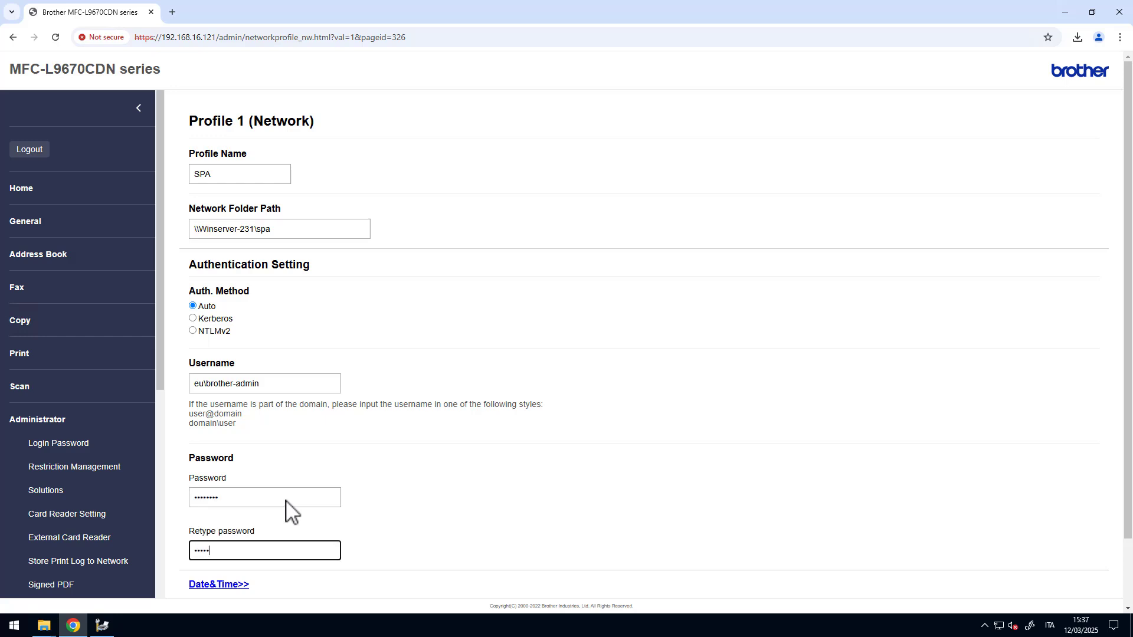
type("••••••••")
scroll(407, 449, "down", 2)
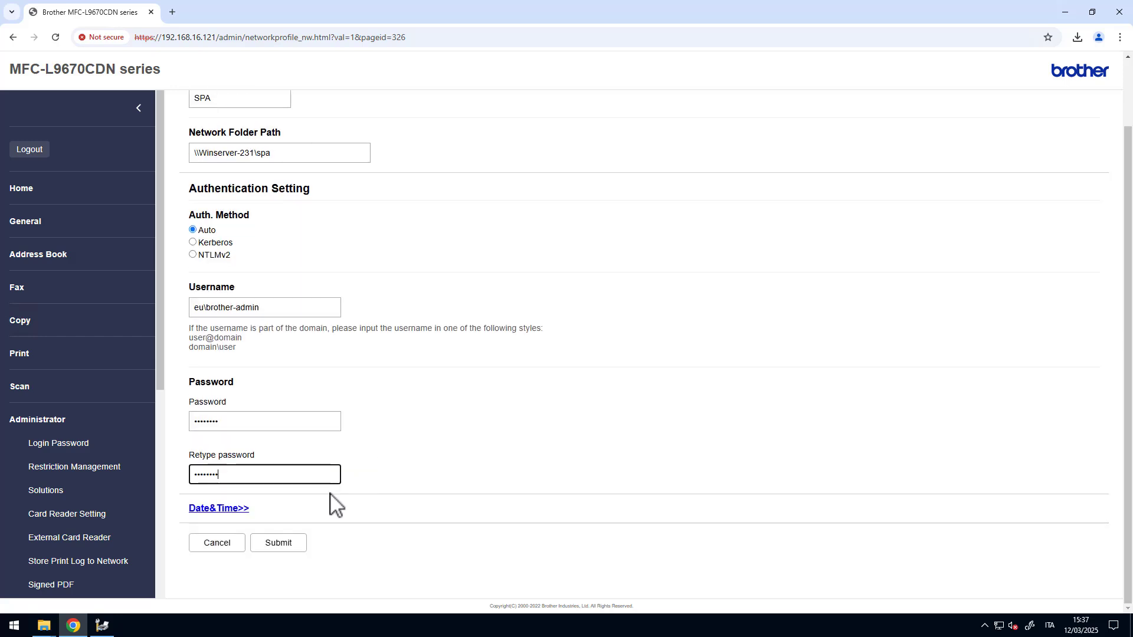
left_click(281, 549)
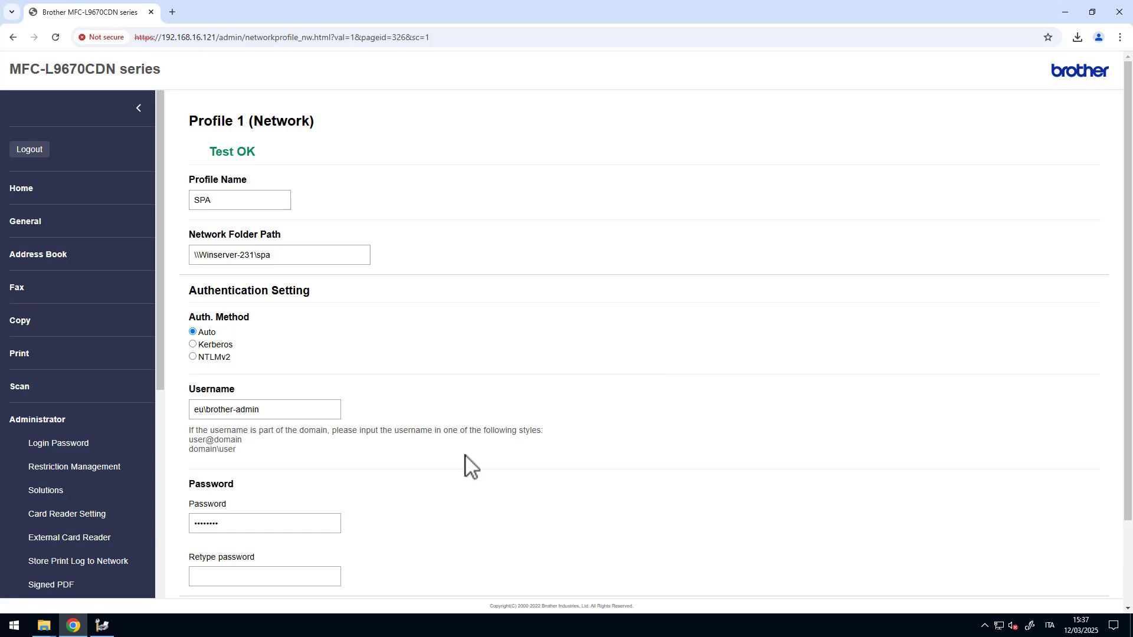
left_click_drag(160, 367, 153, 445)
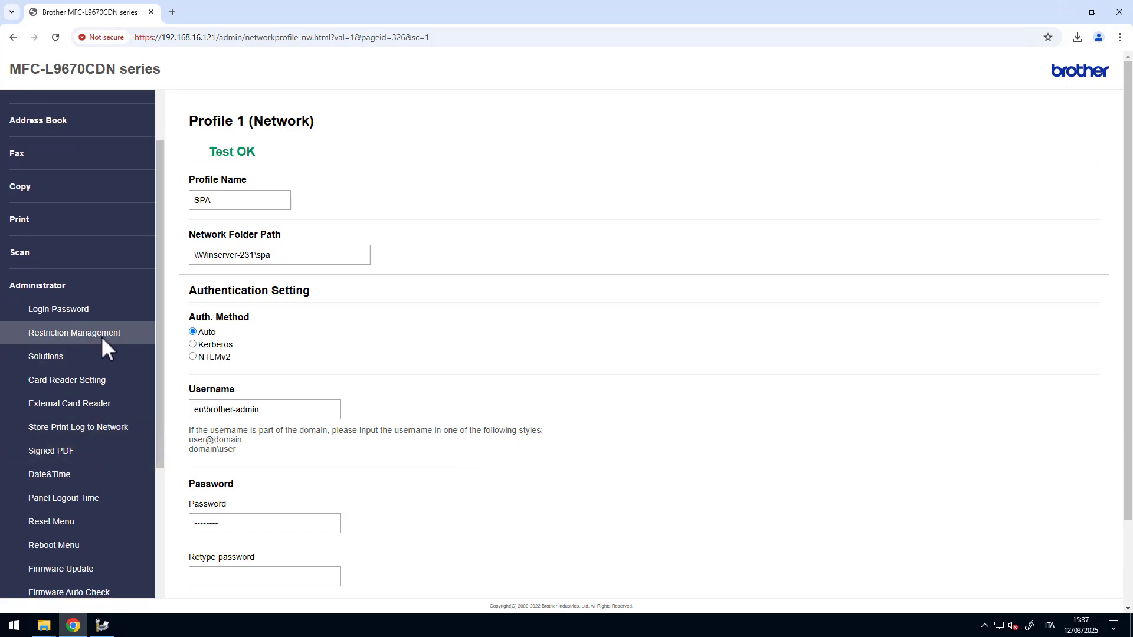
- Choose Secure Function Lock under Restriction Management and submit it
left_click(95, 332)
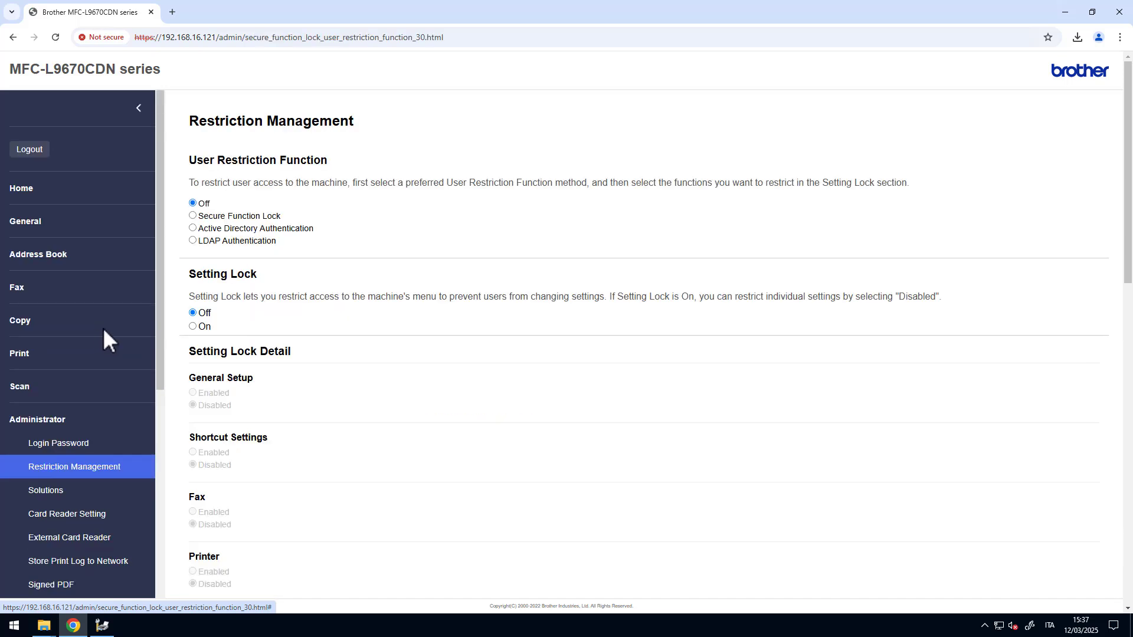
left_click(208, 217)
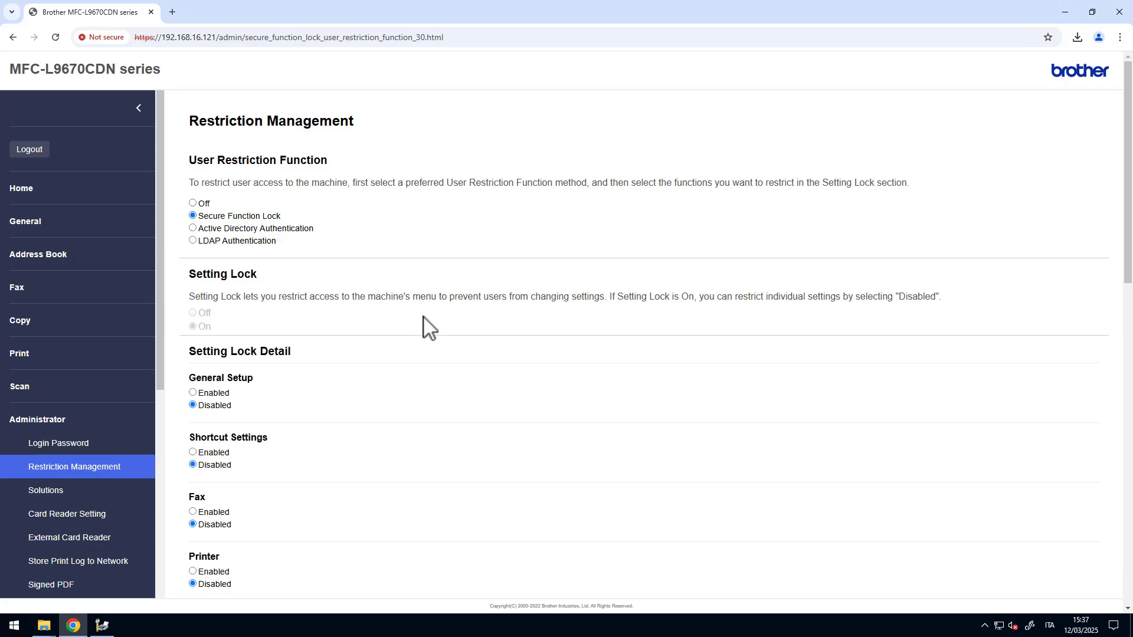
scroll(413, 325, "down", 7)
scroll(387, 332, "down", 7)
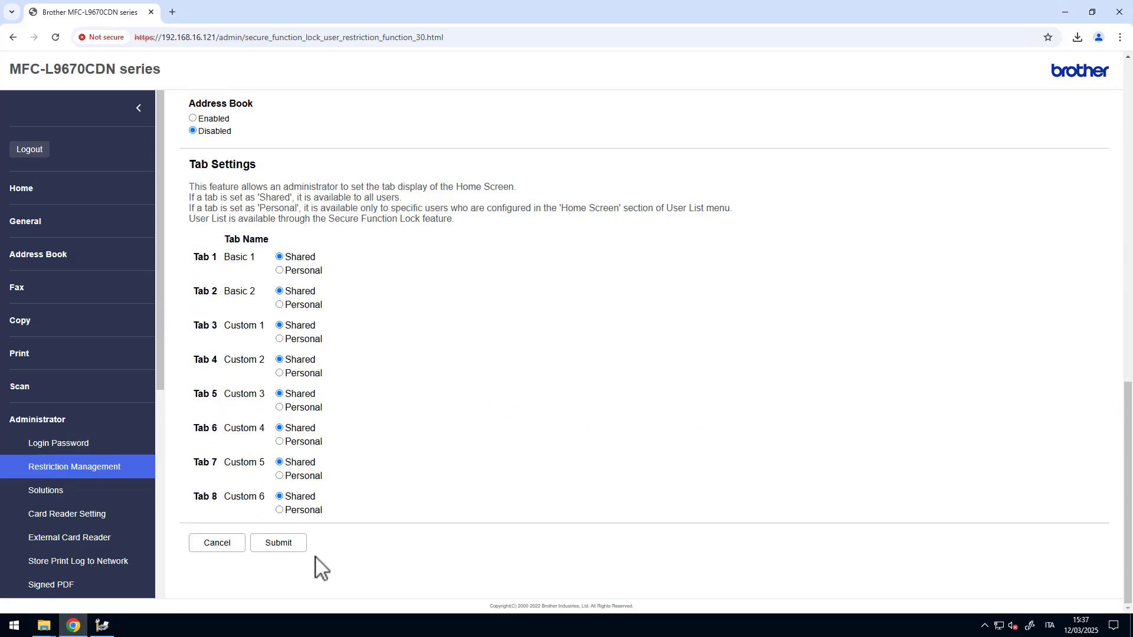
left_click(294, 544)
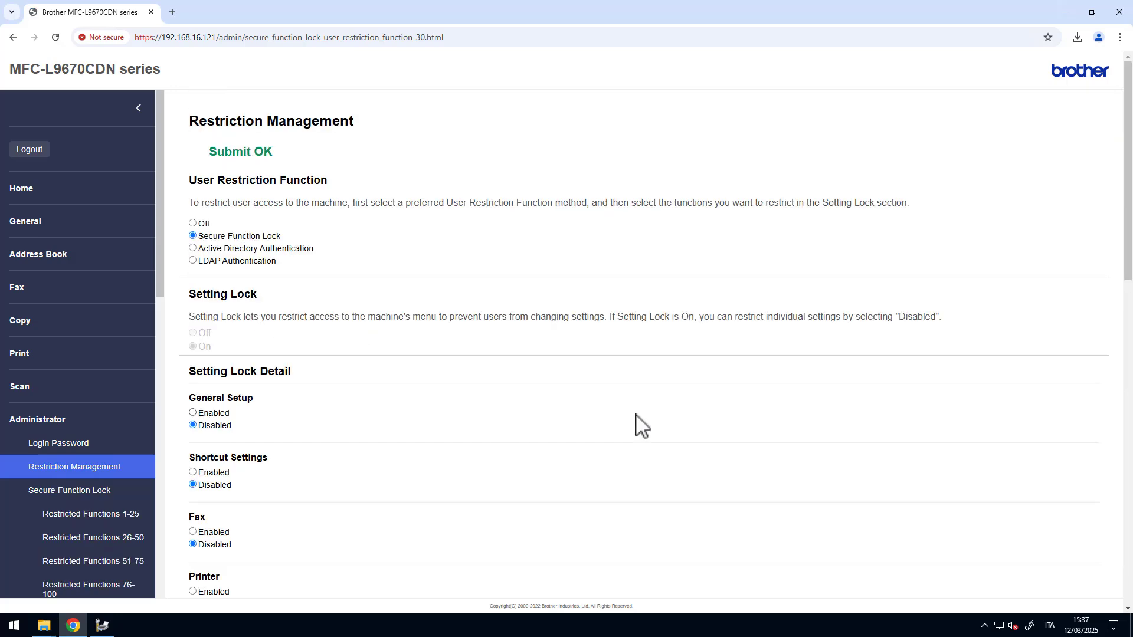
- Set Secure Function Lock's Print Queue Location to Network and submit
left_click(98, 491)
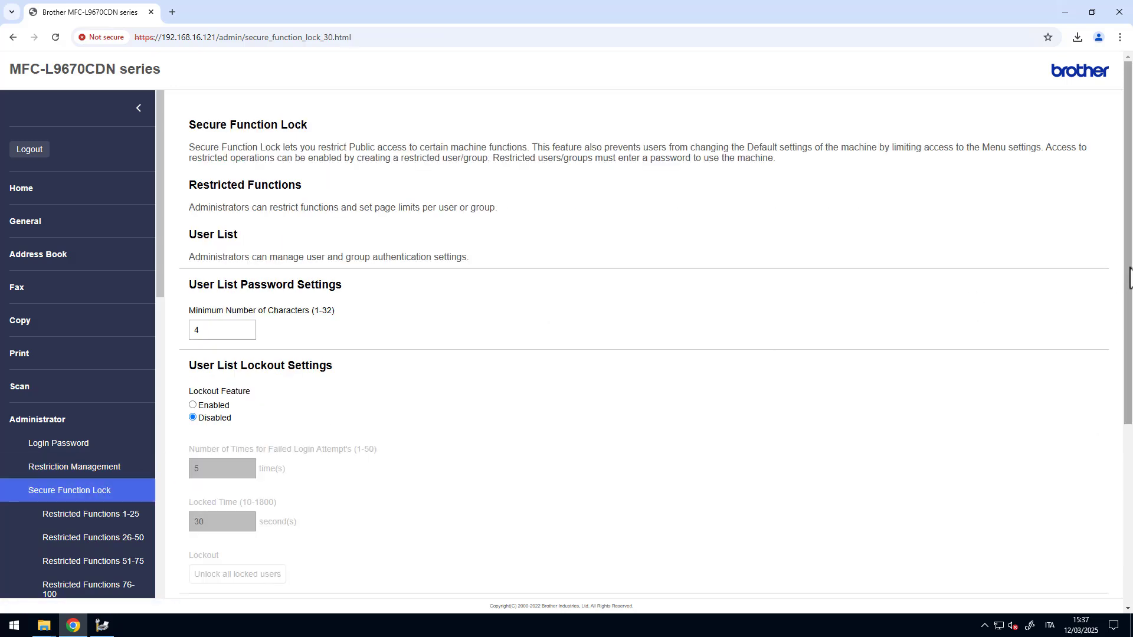
left_click_drag(1128, 278, 1120, 468)
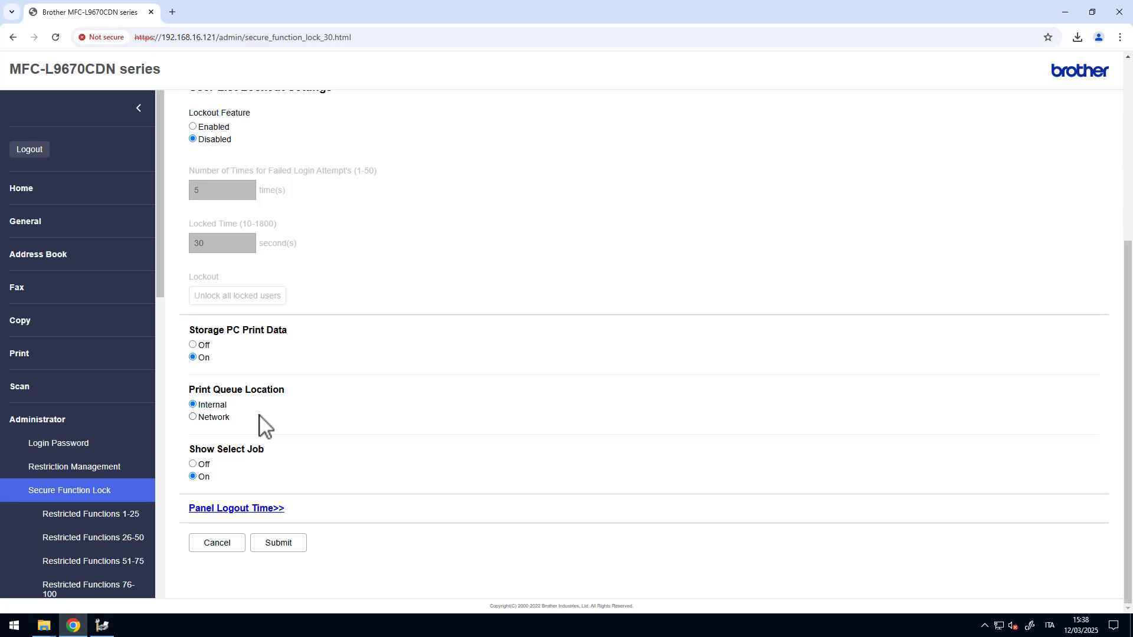
left_click(214, 417)
left_click(289, 548)
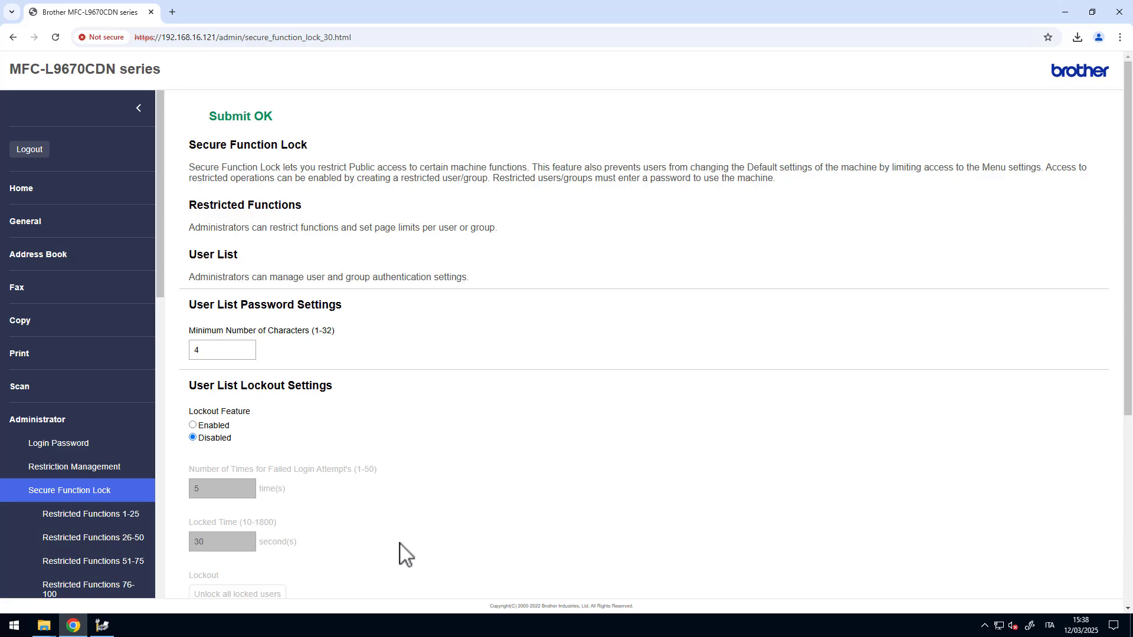
left_click_drag(159, 268, 159, 341)
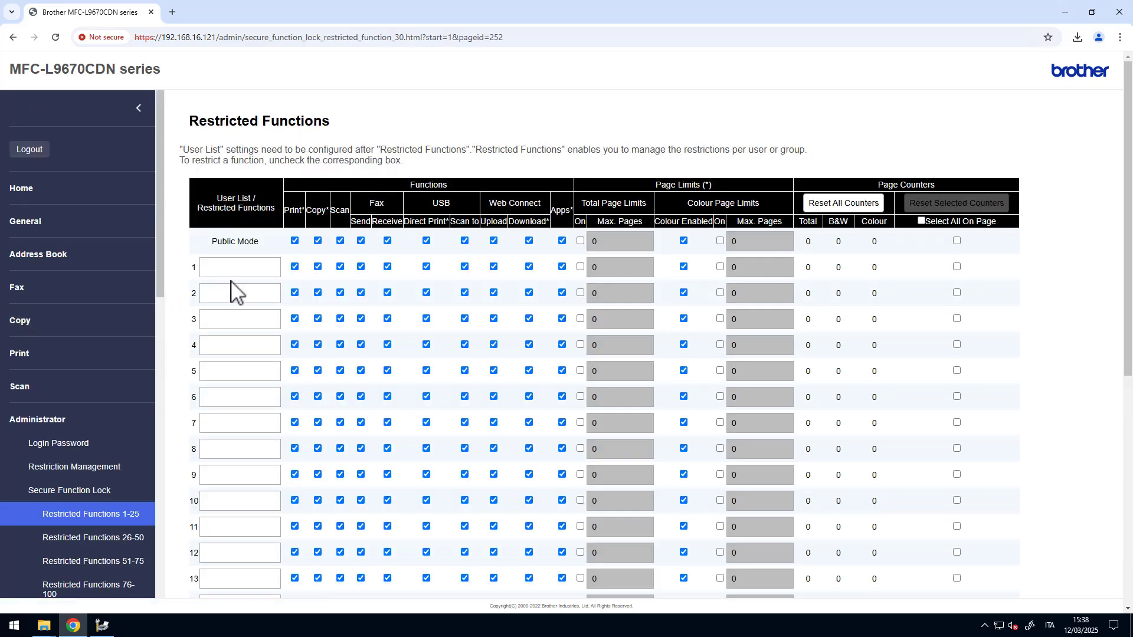
- Scroll the left navigation down to reach Restricted Functions 1-25
scroll(112, 459, "down", 2)
scroll(108, 452, "down", 1)
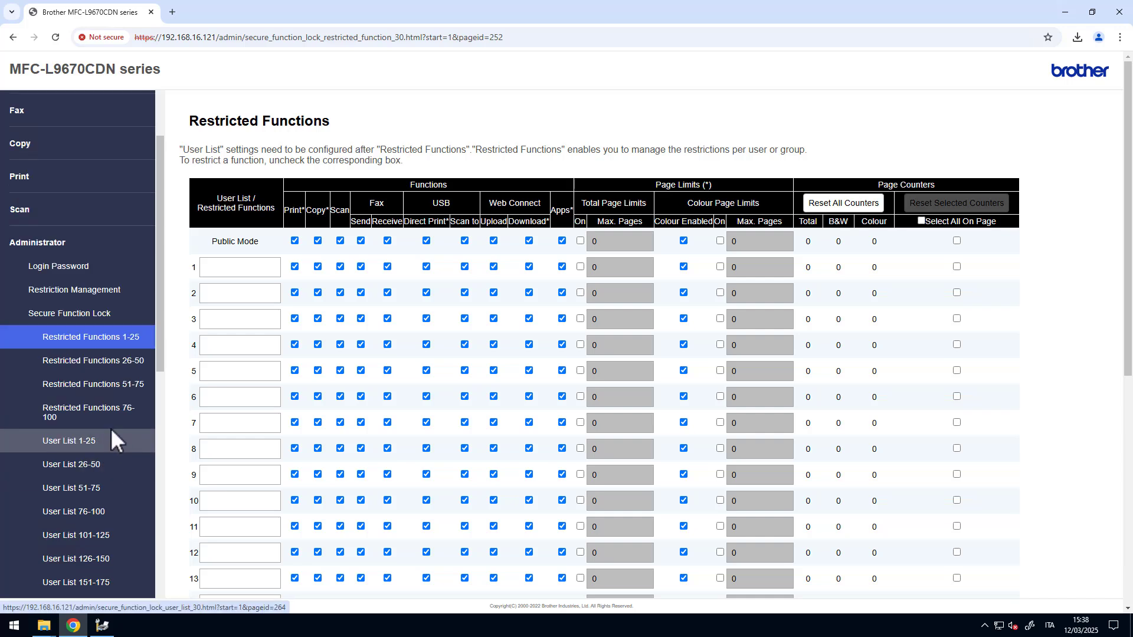
scroll(96, 420, "down", 1)
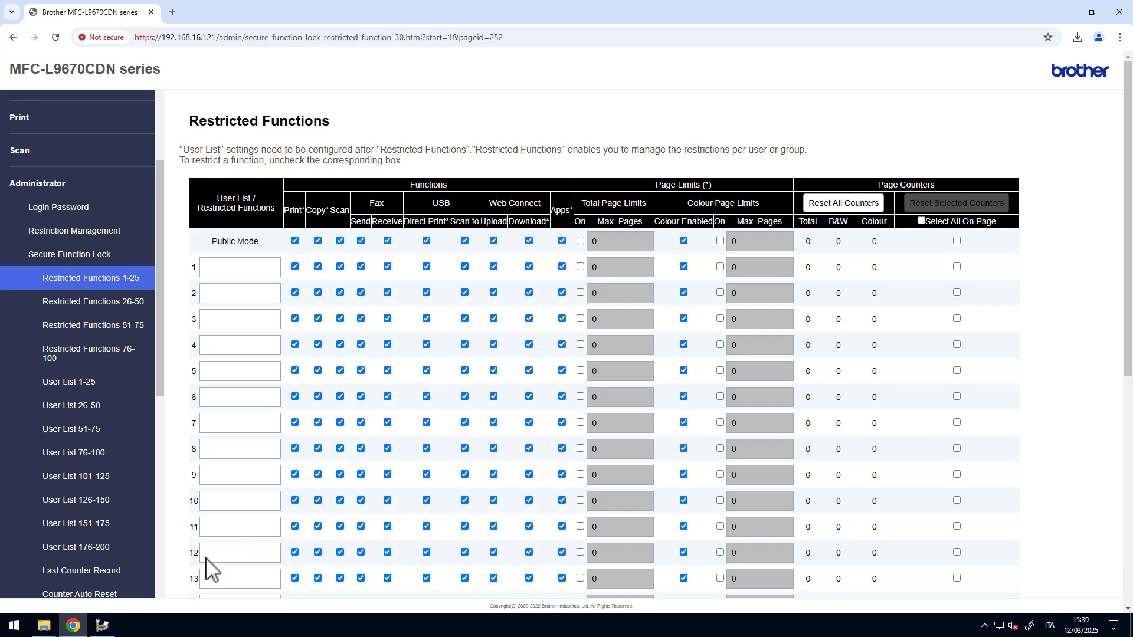
- Launch Active Directory Users and Computers and resize it over the browser
left_click(13, 630)
left_click(273, 512)
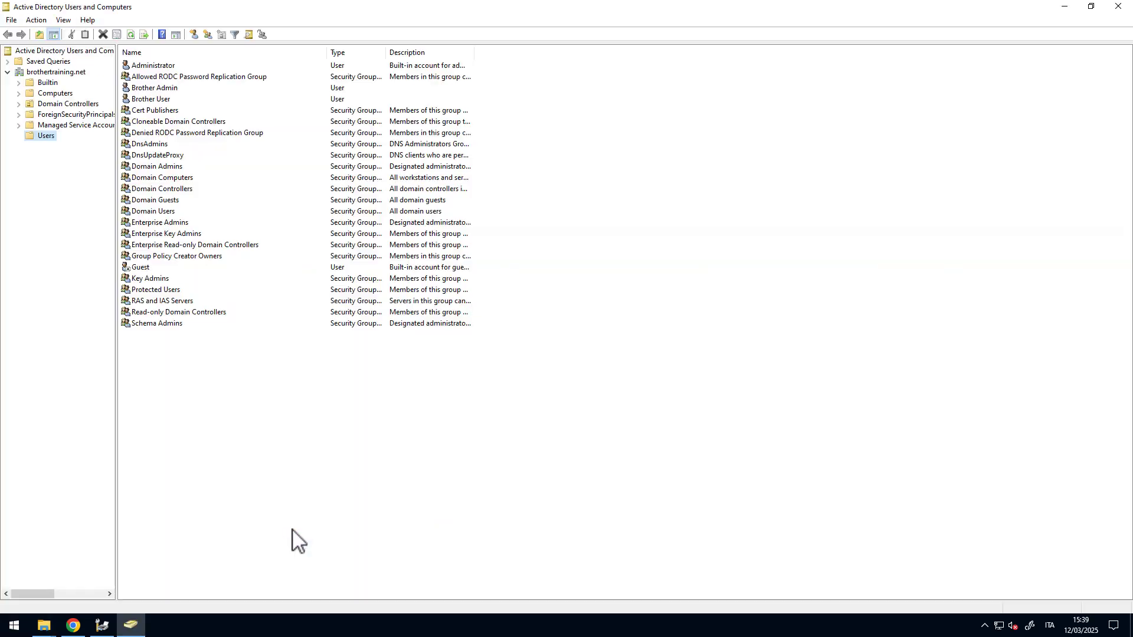
left_click_drag(262, 8, 688, 131)
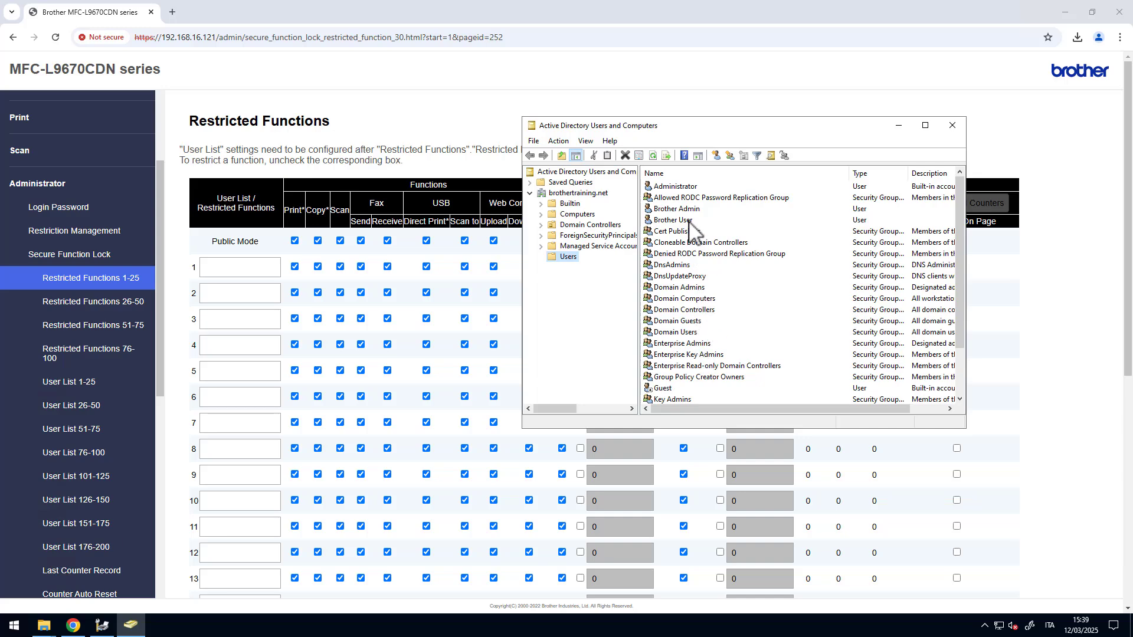
- Copy the Brother User account's pre-Windows 2000 logon name from its Account tab
left_click(689, 223)
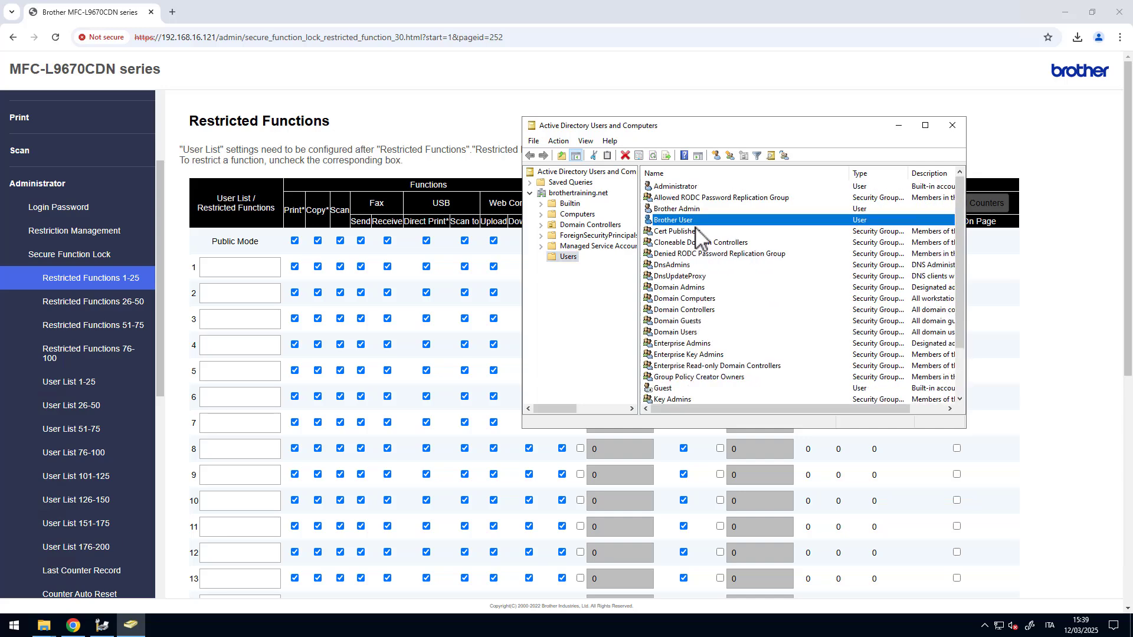
left_click(695, 212)
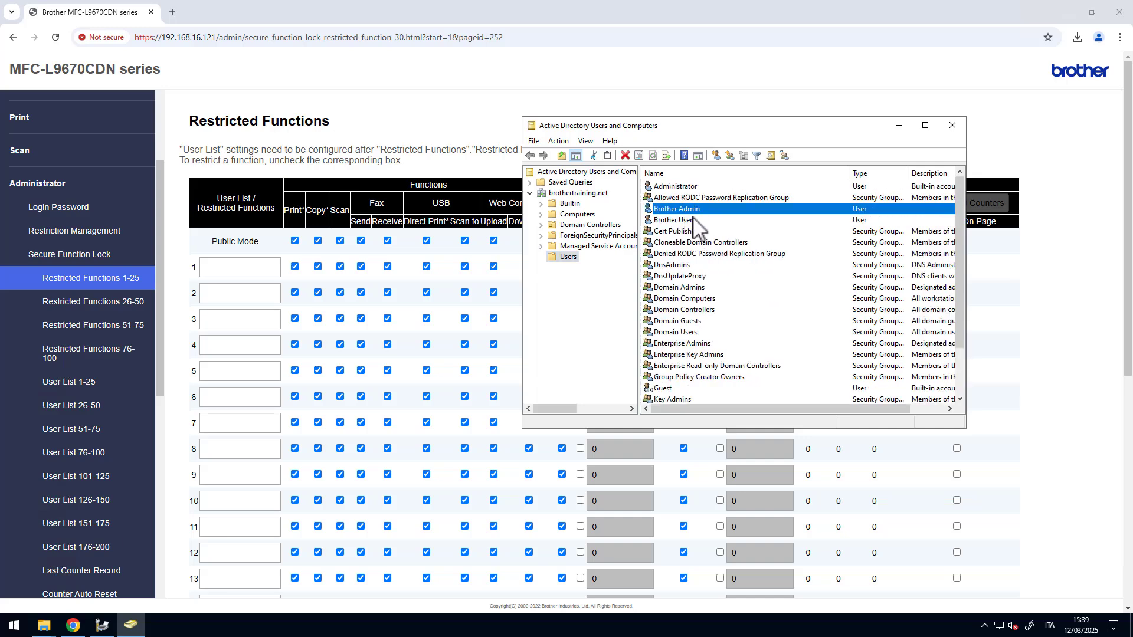
left_click(687, 223)
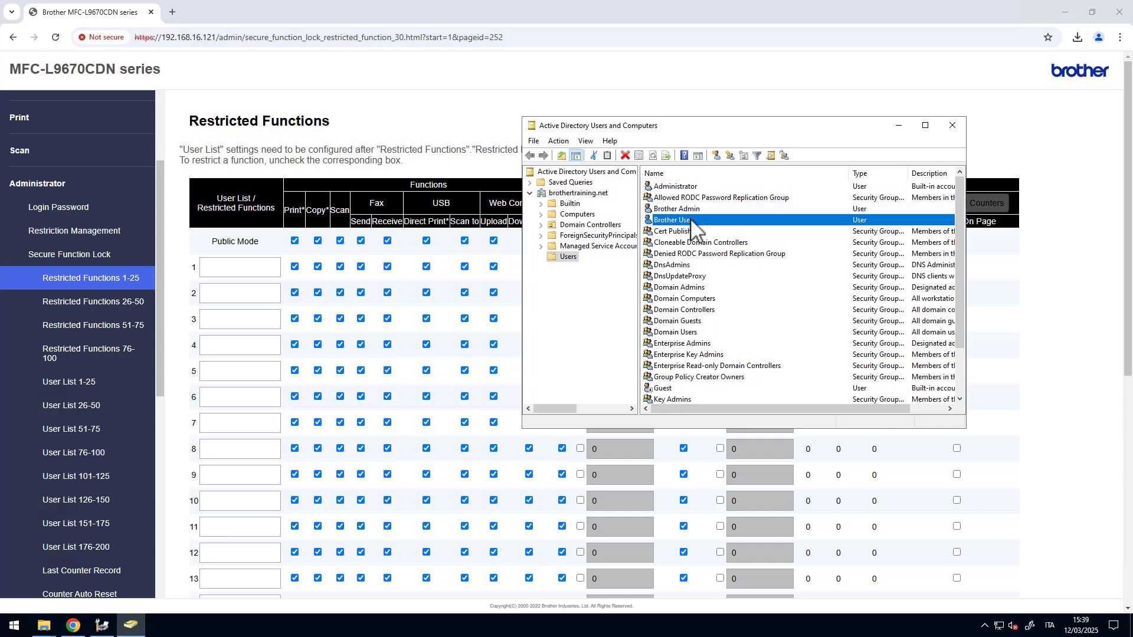
double_click(694, 224)
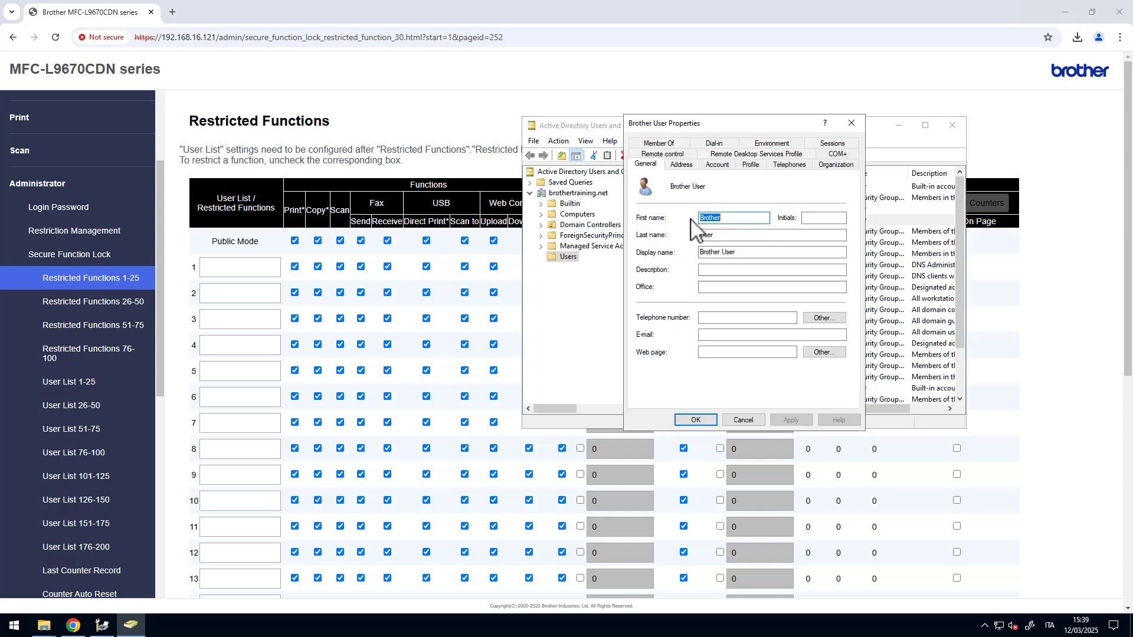
left_click(718, 166)
left_click_drag(782, 222, 745, 223)
right_click(773, 226)
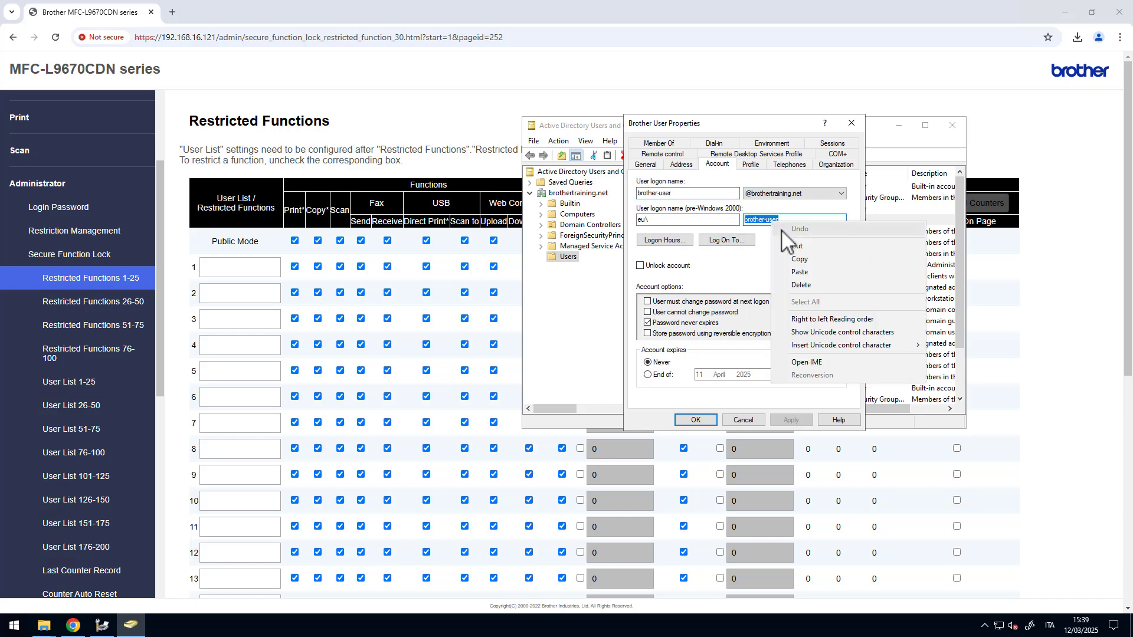
left_click(794, 266)
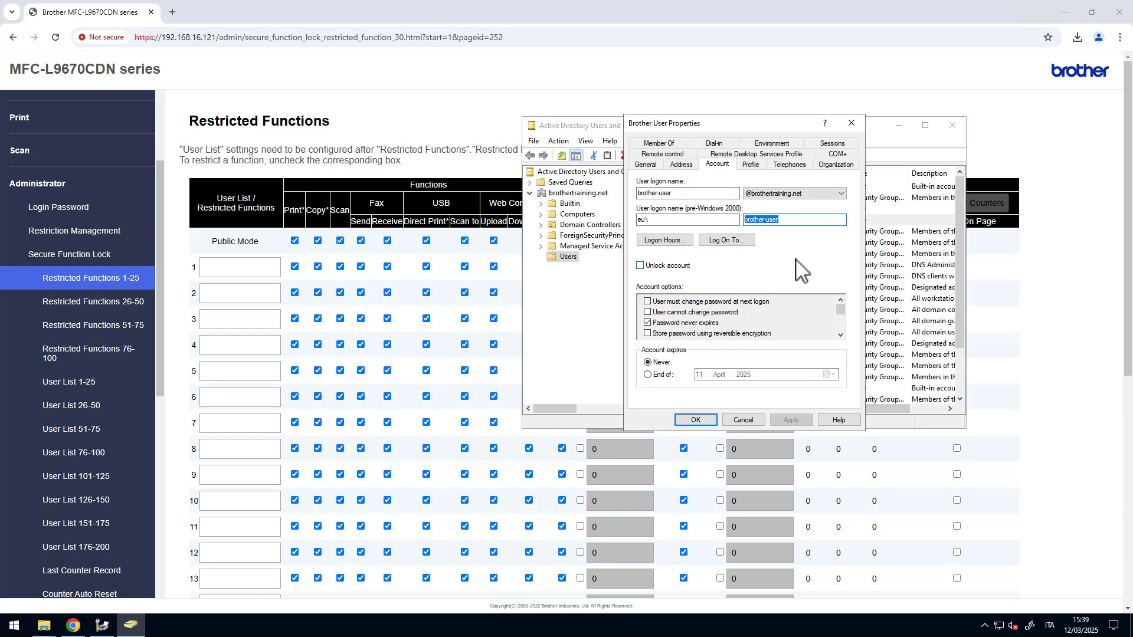
- Fill restricted-function groups 1 and 2 with BROTHER-USER and BROTHER-ADMIN
left_click(234, 272)
key("ctrl+v")
left_click(239, 293)
key("ctrl+v")
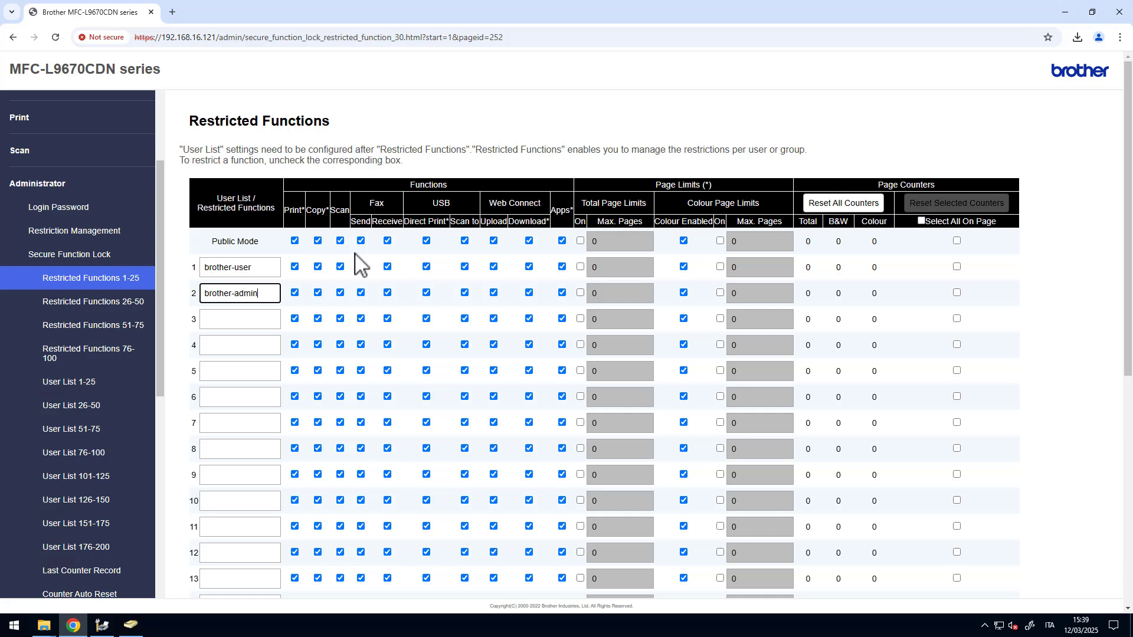
left_click(272, 274)
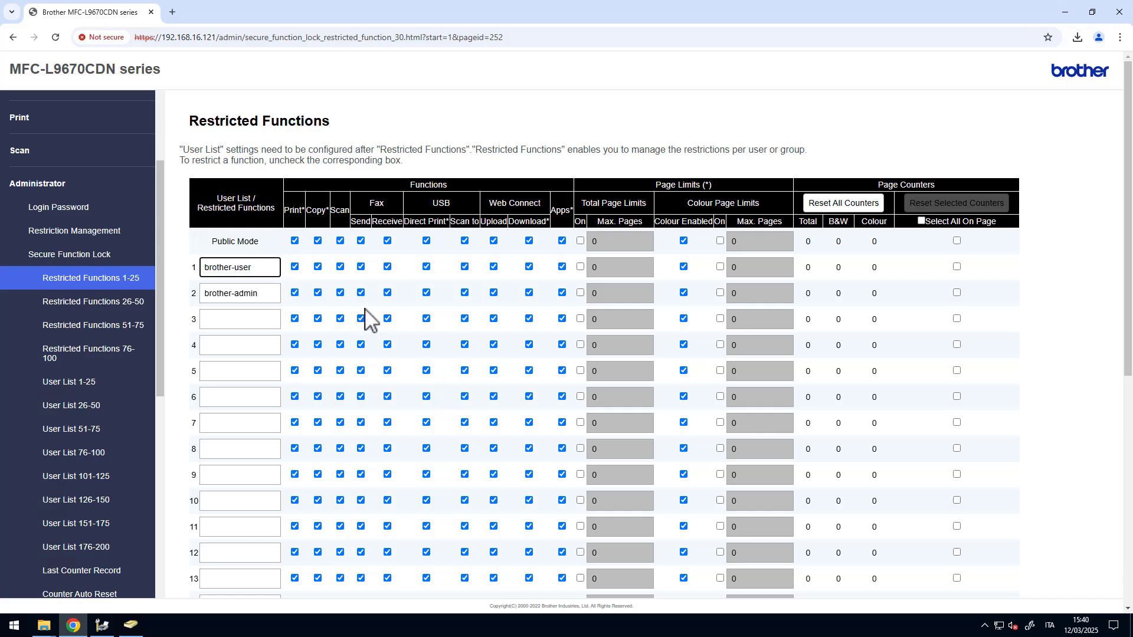
scroll(363, 316, "down", 5)
scroll(363, 316, "down", 1)
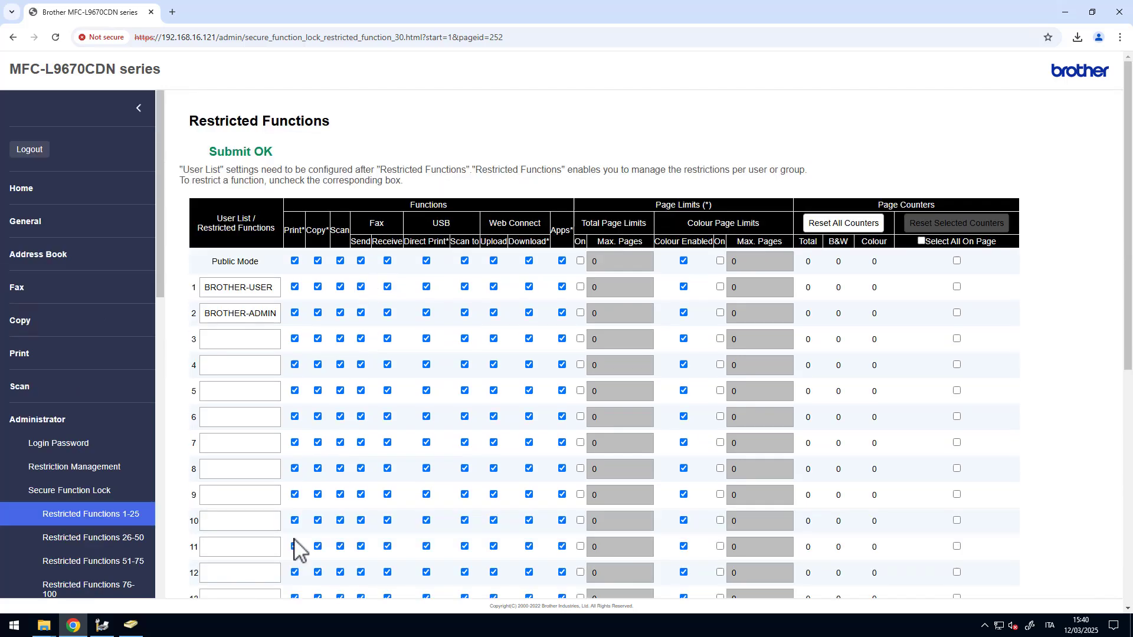
scroll(82, 415, "down", 2)
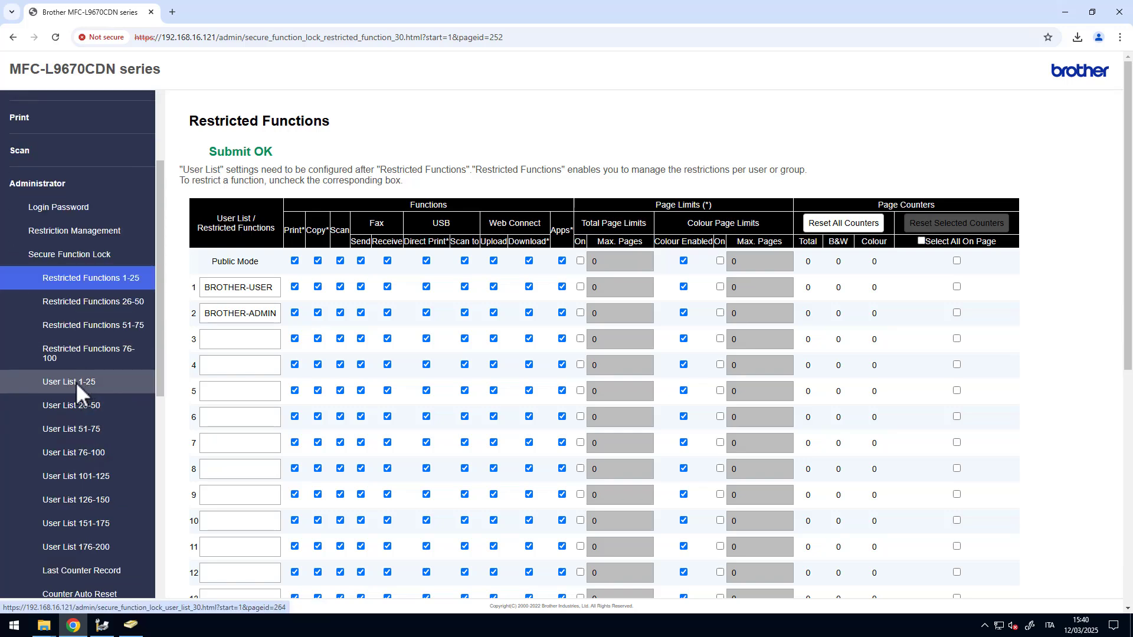
- On User List 1-25, assign row 1 to group 01 BROTHER-USER and row 2 to 02 BROTHER-ADMIN
left_click(77, 381)
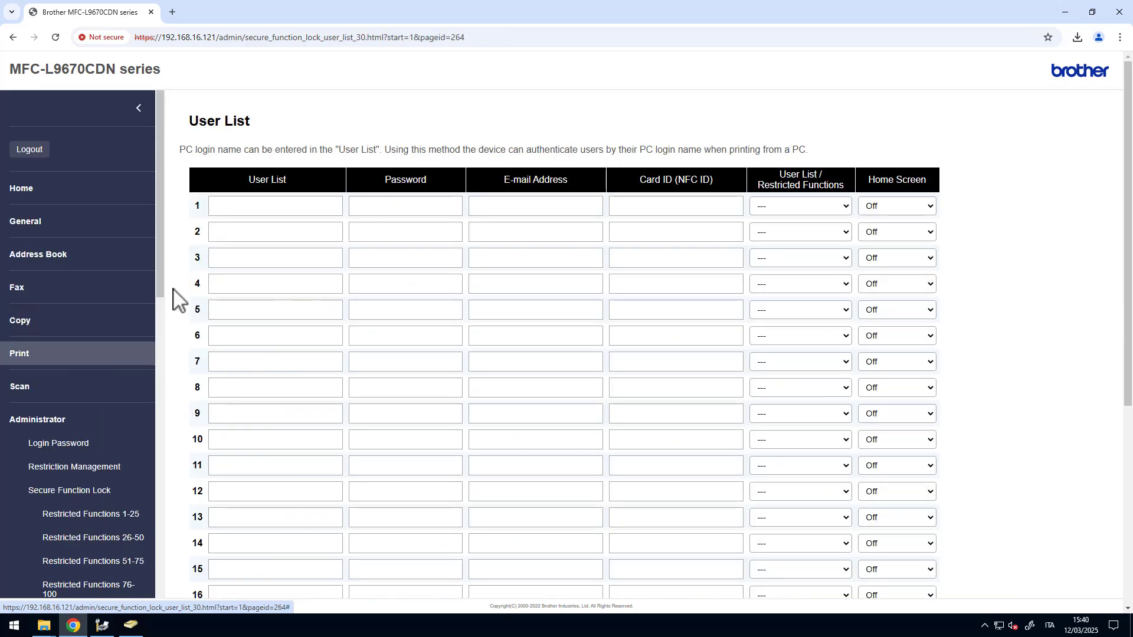
left_click(832, 207)
left_click(815, 237)
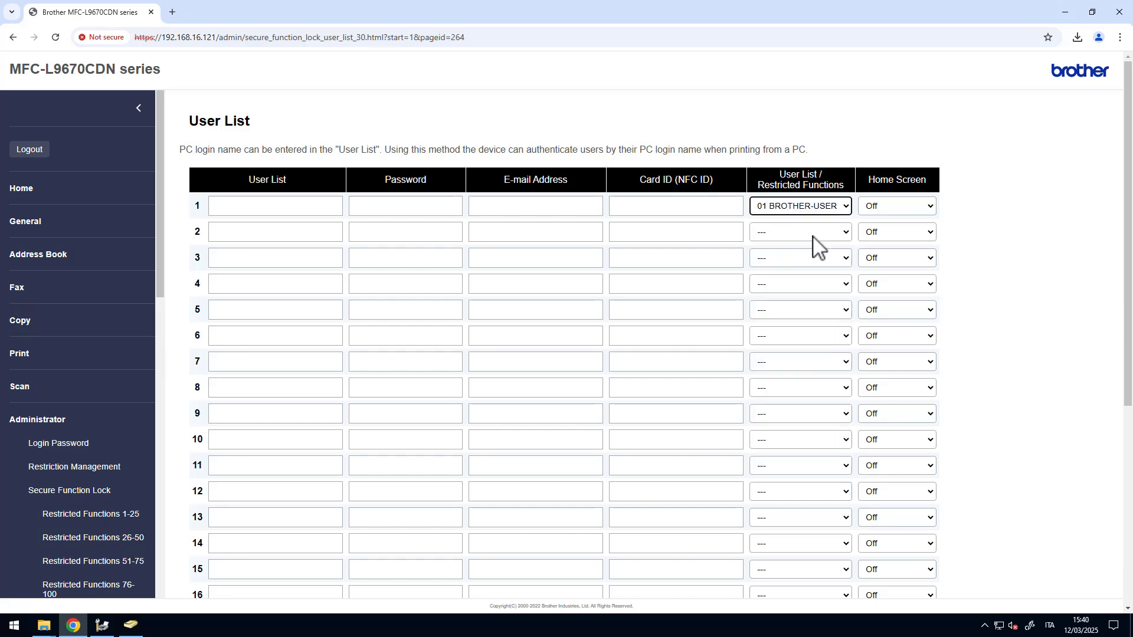
left_click(809, 233)
left_click(806, 278)
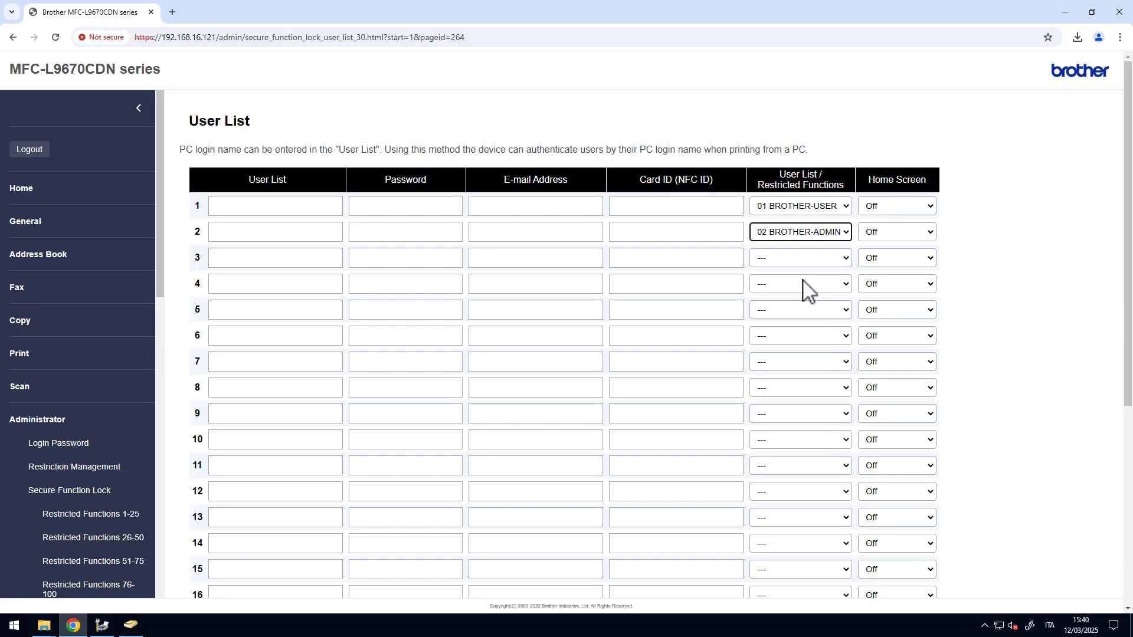
- Enter user names brother-user and brother-admin with their PIN passwords, then submit
left_click(260, 208)
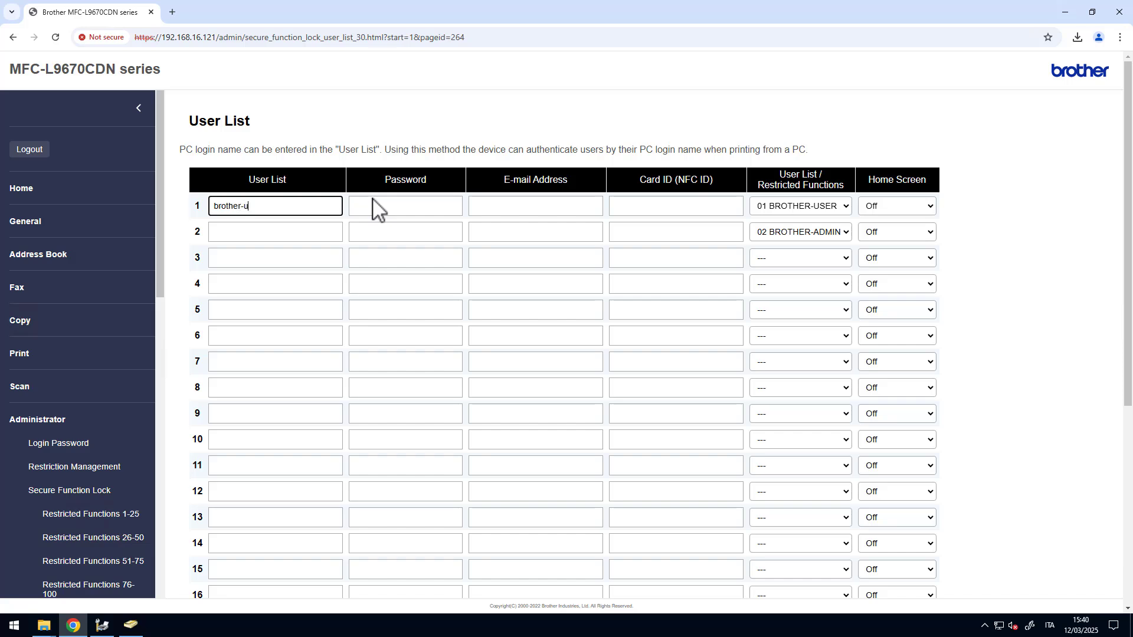
type("brother-user")
left_click(236, 238)
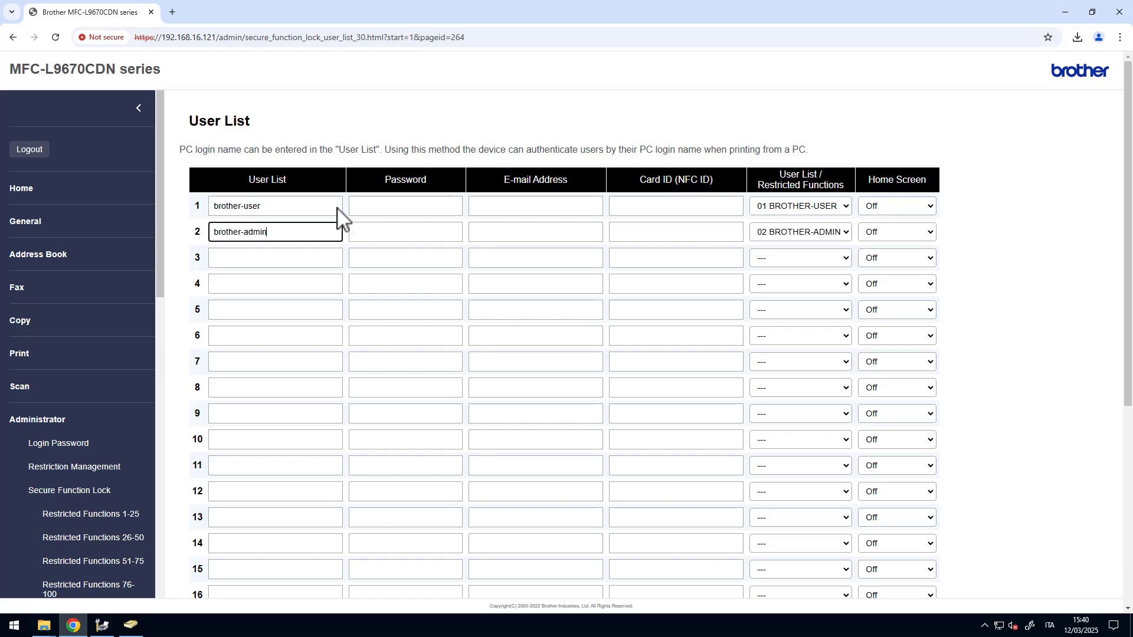
left_click(395, 207)
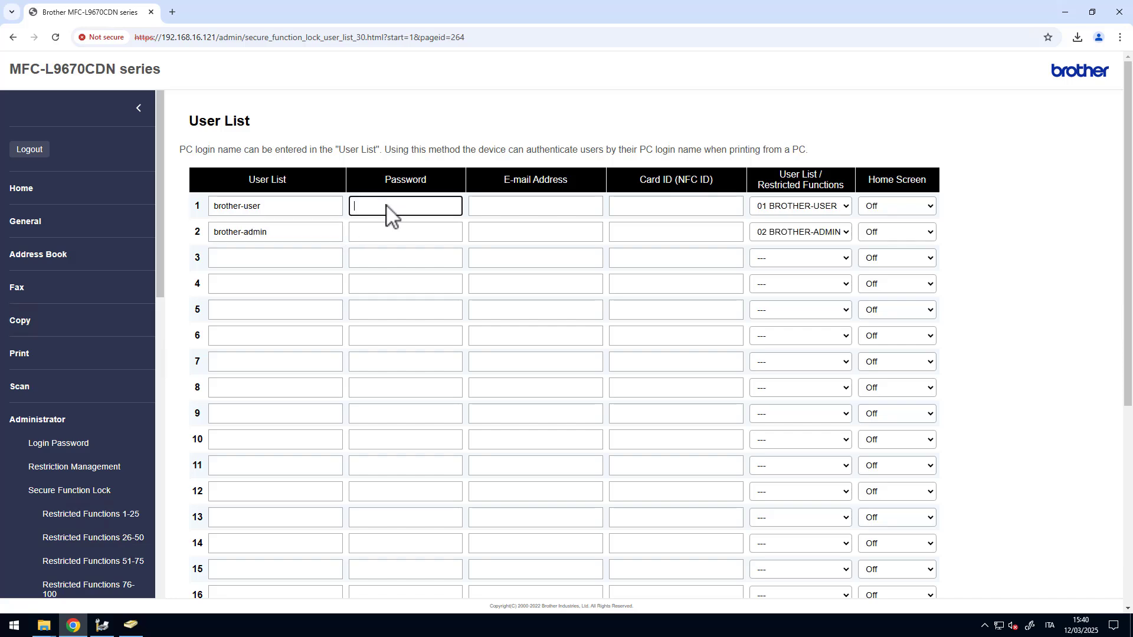
type("1234")
left_click(383, 236)
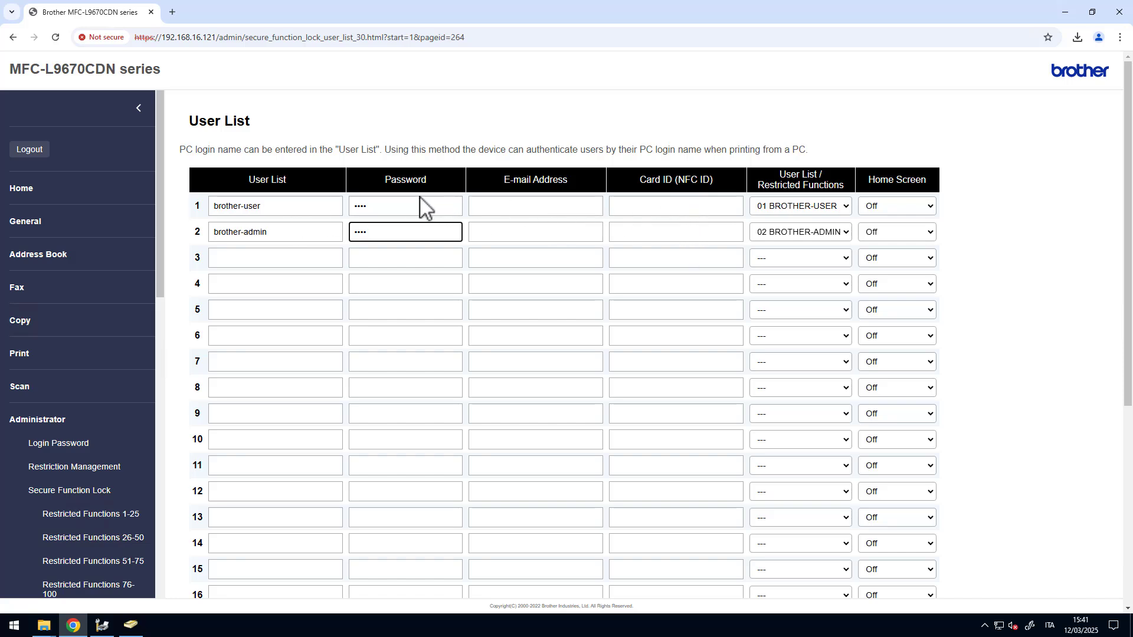
double_click(357, 206)
double_click(363, 233)
left_click(957, 236)
scroll(994, 253, "down", 2)
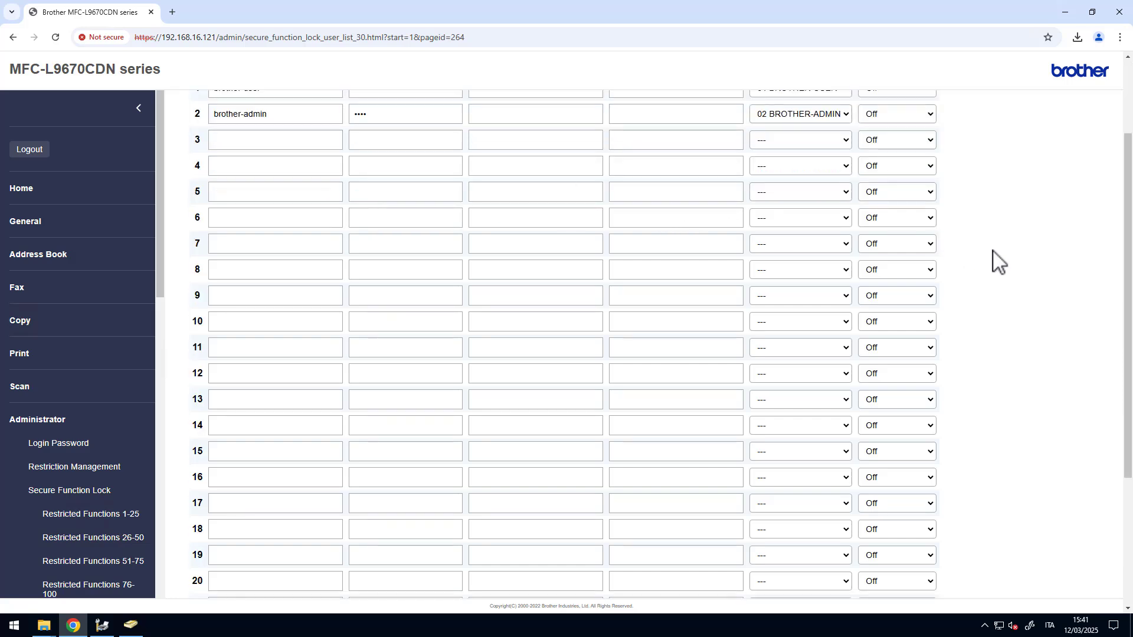
scroll(997, 260, "down", 4)
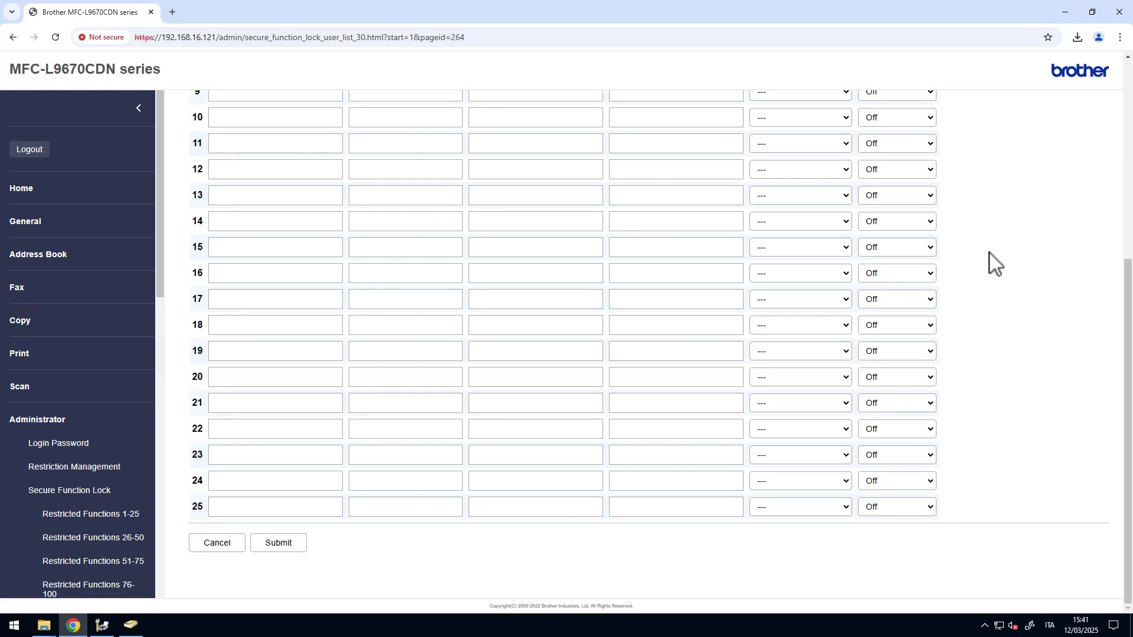
left_click(269, 546)
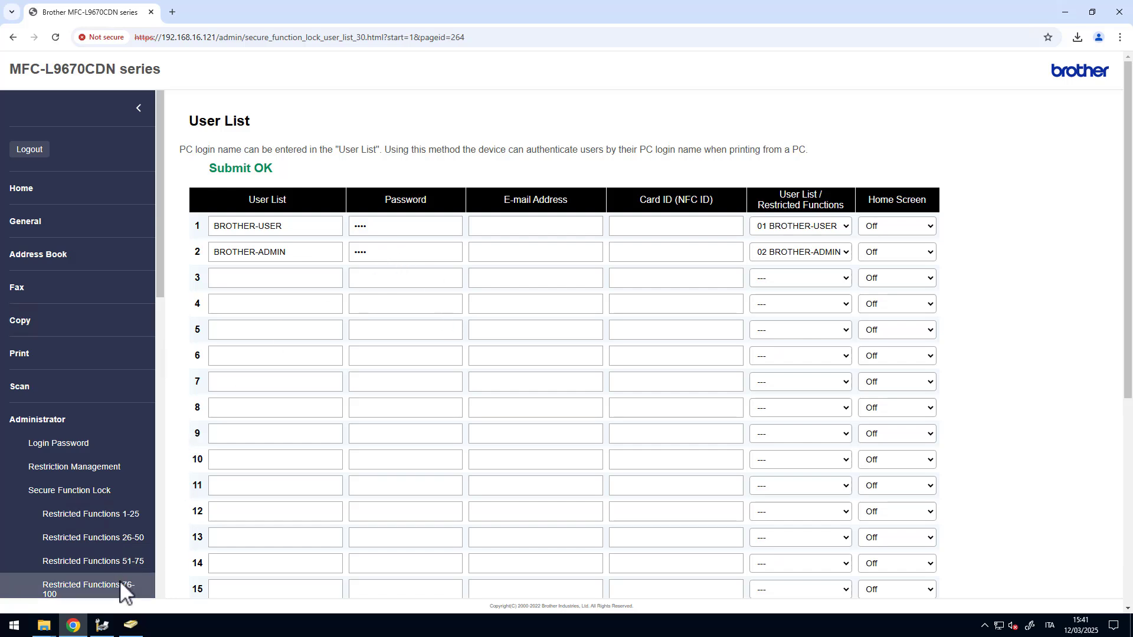
mouse_move(50, 629)
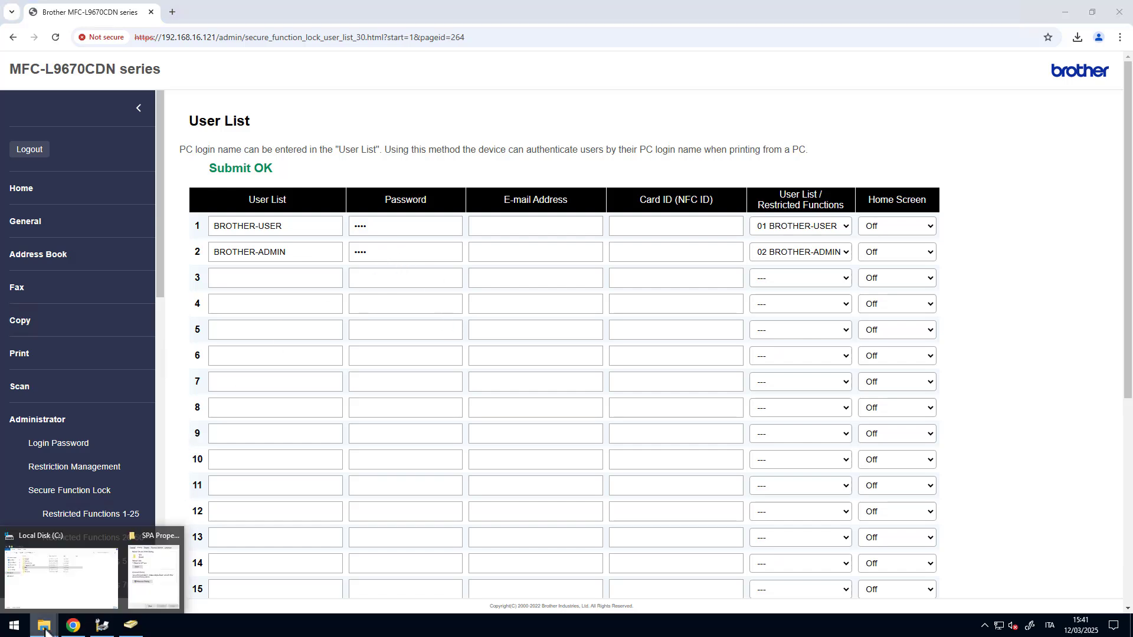
left_click(153, 581)
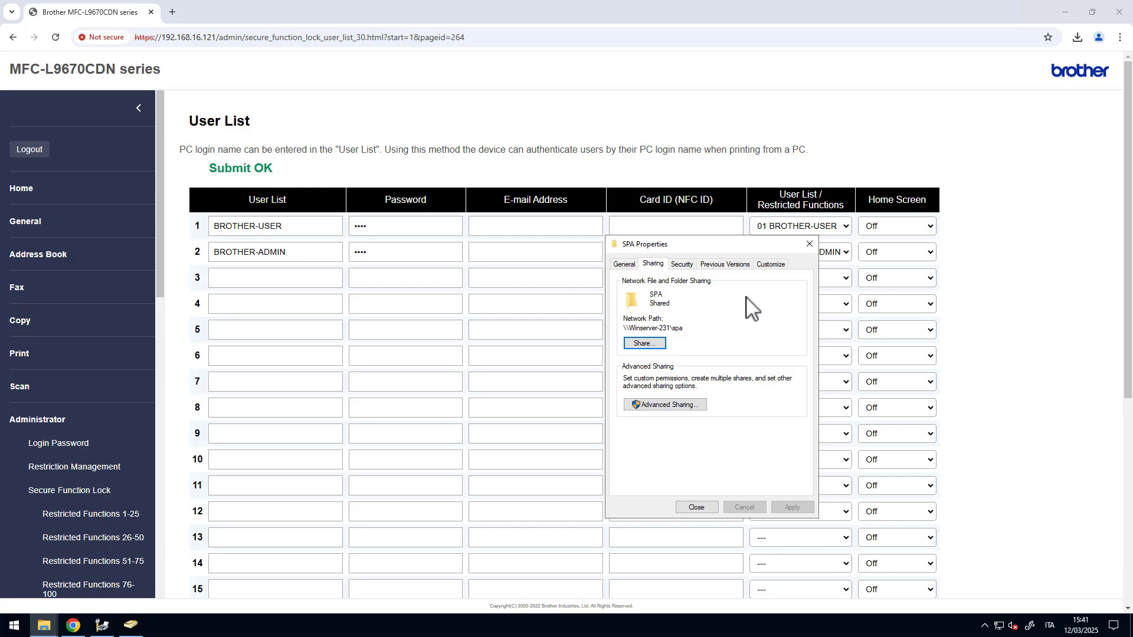
left_click(1023, 322)
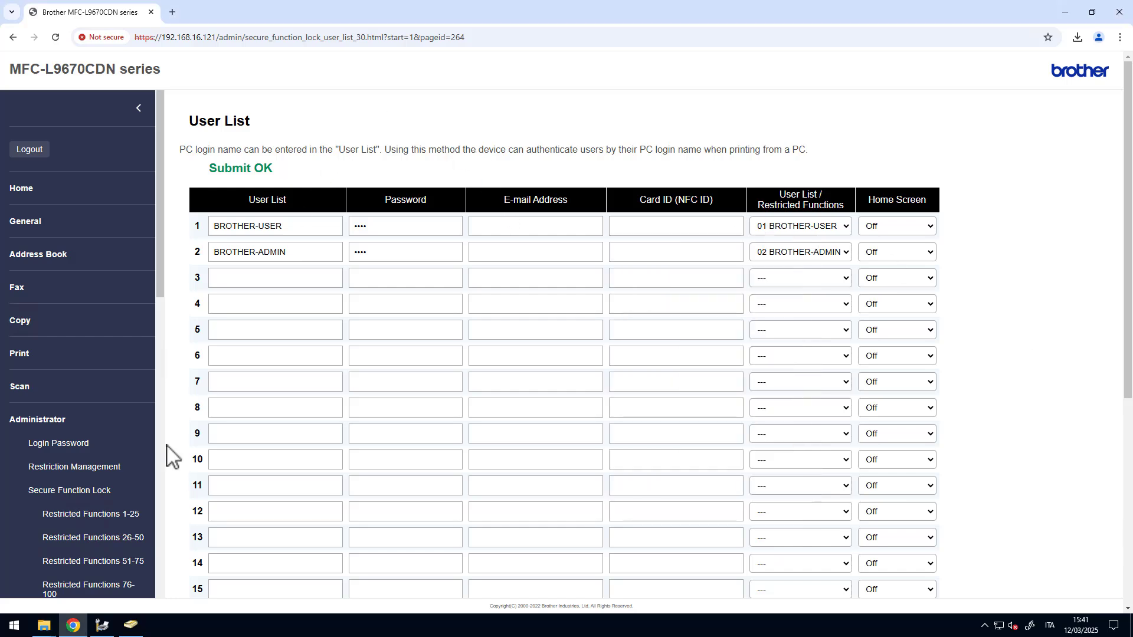
scroll(133, 400, "down", 3)
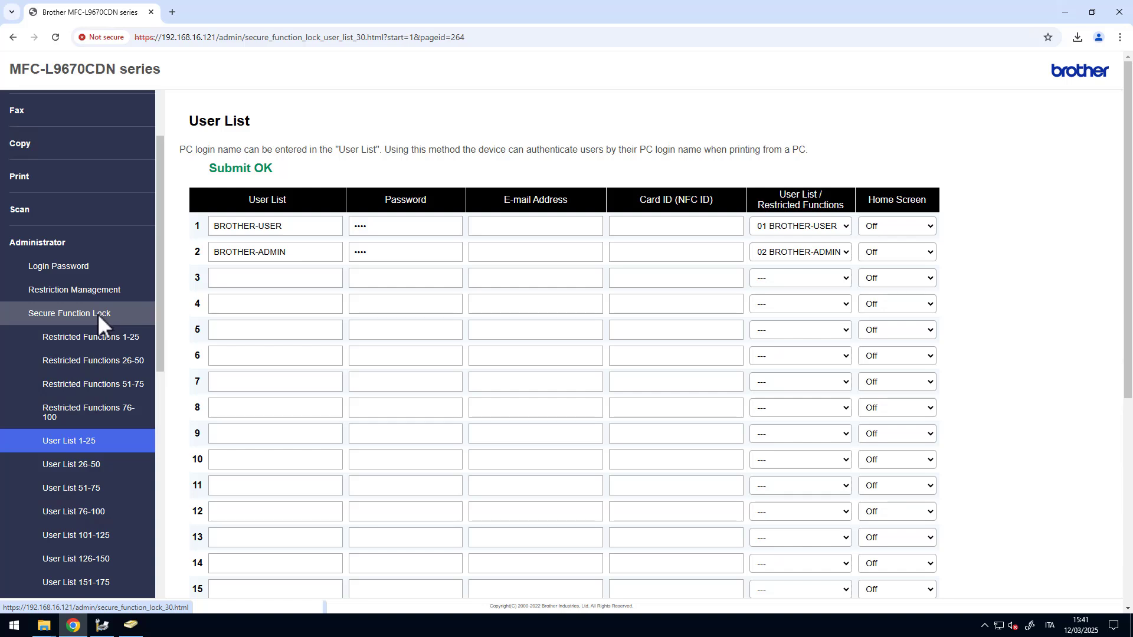
scroll(95, 313, "down", 4)
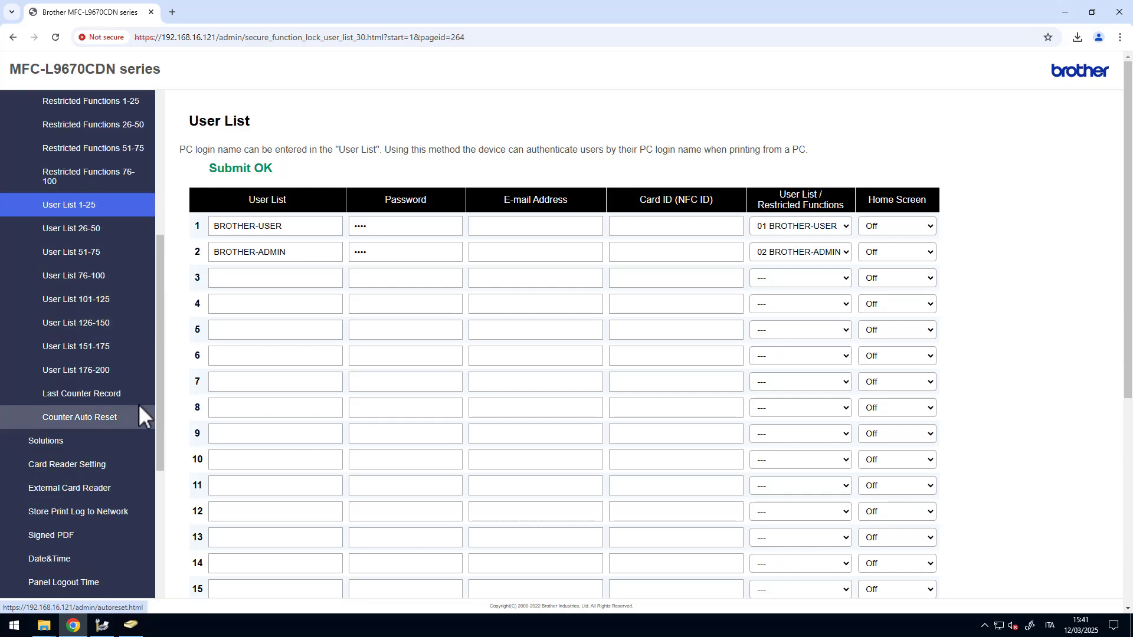
left_click_drag(163, 416, 153, 520)
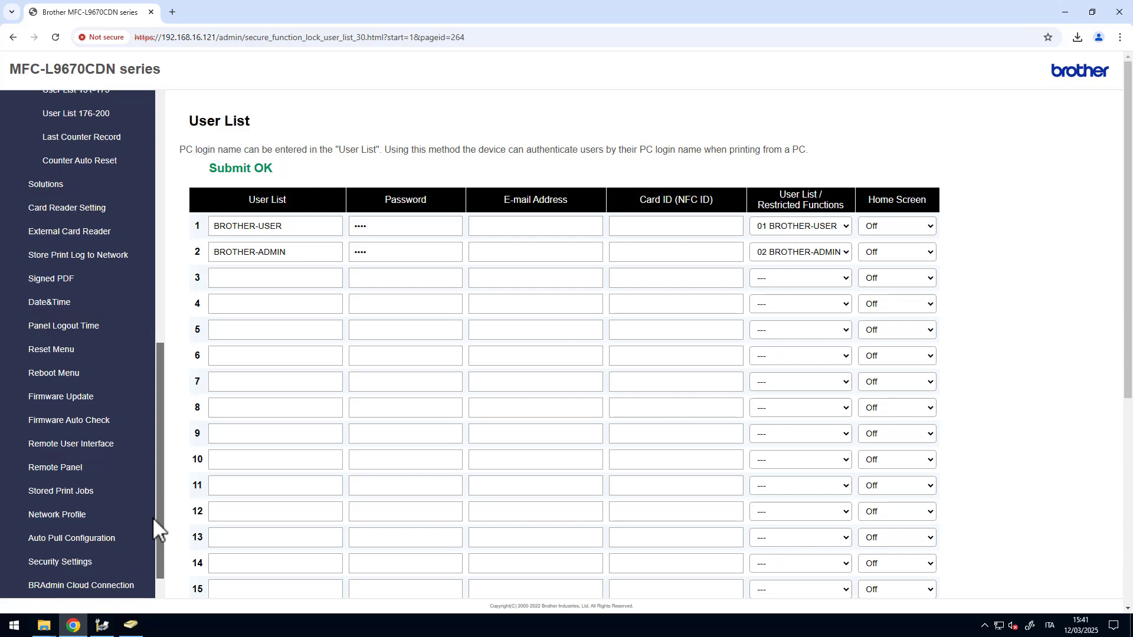
- Set Stored Print Jobs' Network Profile to Profile 1 (Network) and submit
left_click(87, 482)
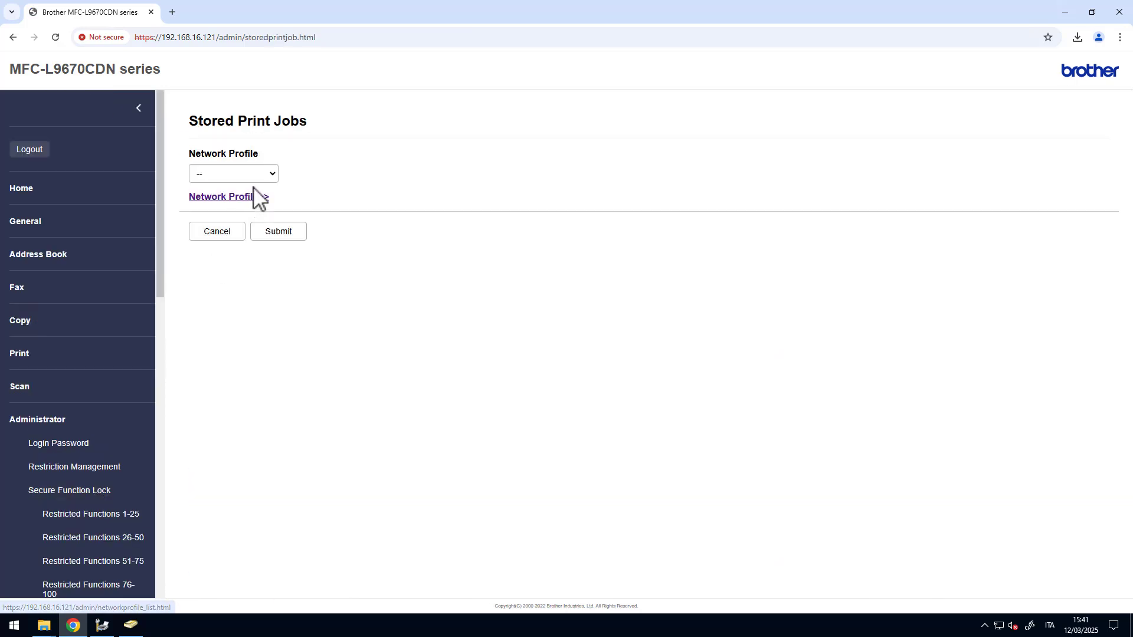
left_click(254, 177)
left_click(248, 203)
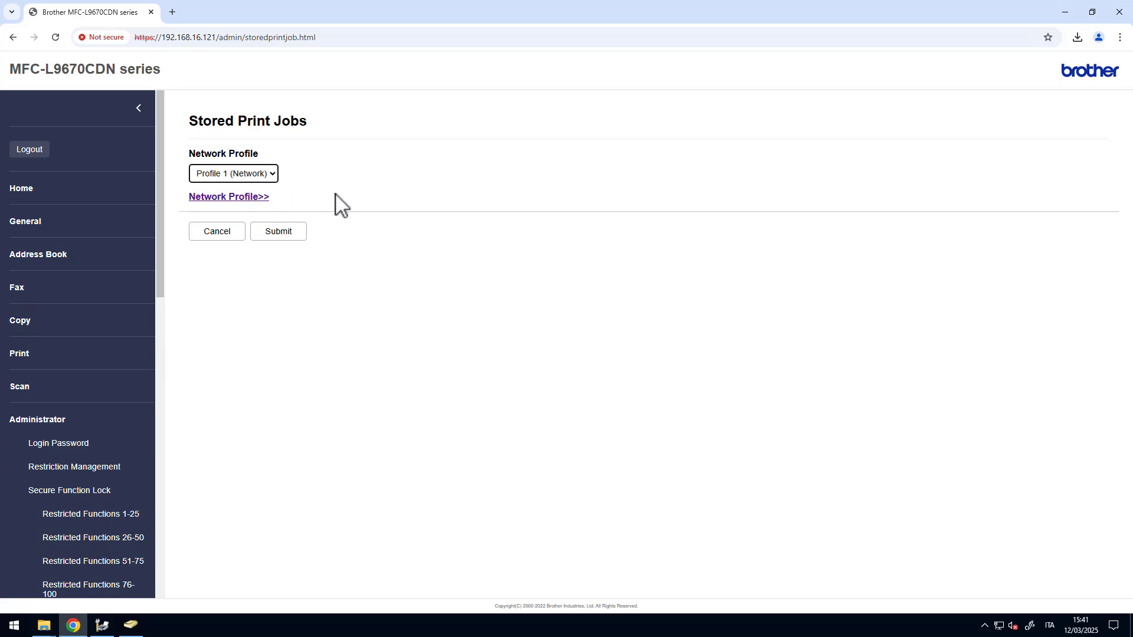
left_click(298, 234)
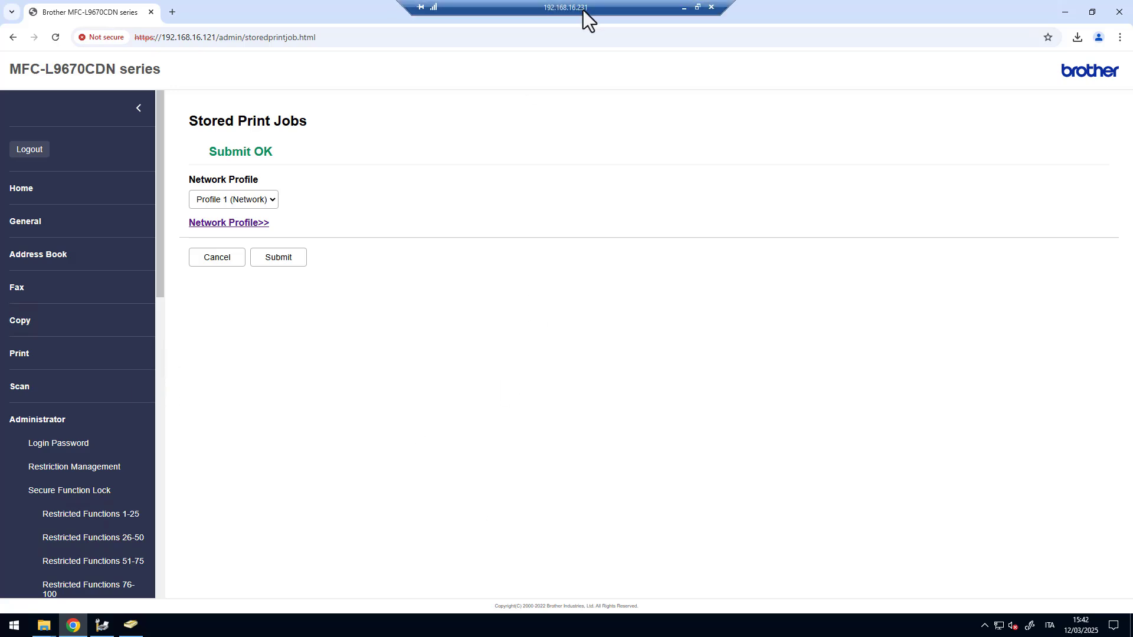
- Show PowerPoint slide 9 with the Brother Admin box, then return to the remote session
left_click(706, 7)
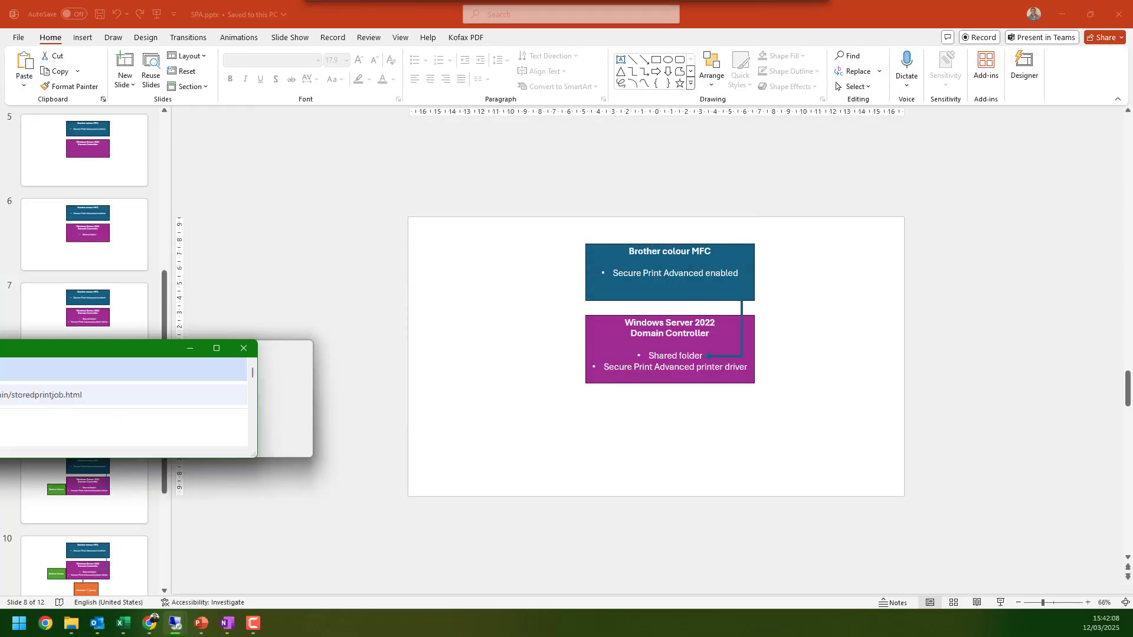
left_click(98, 477)
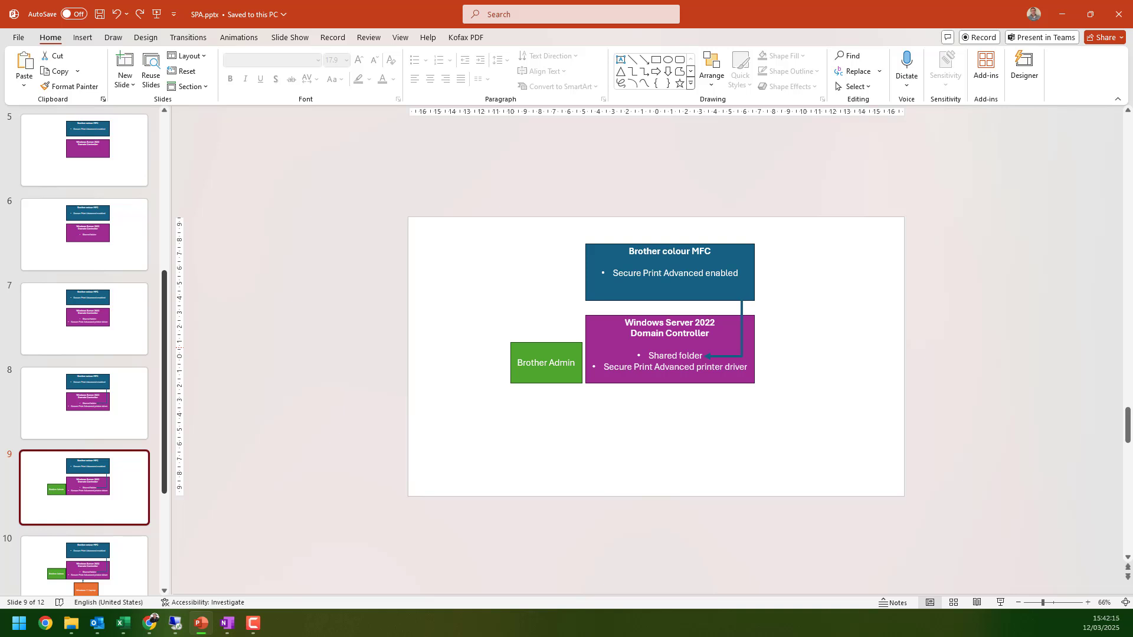
key("alt+Tab")
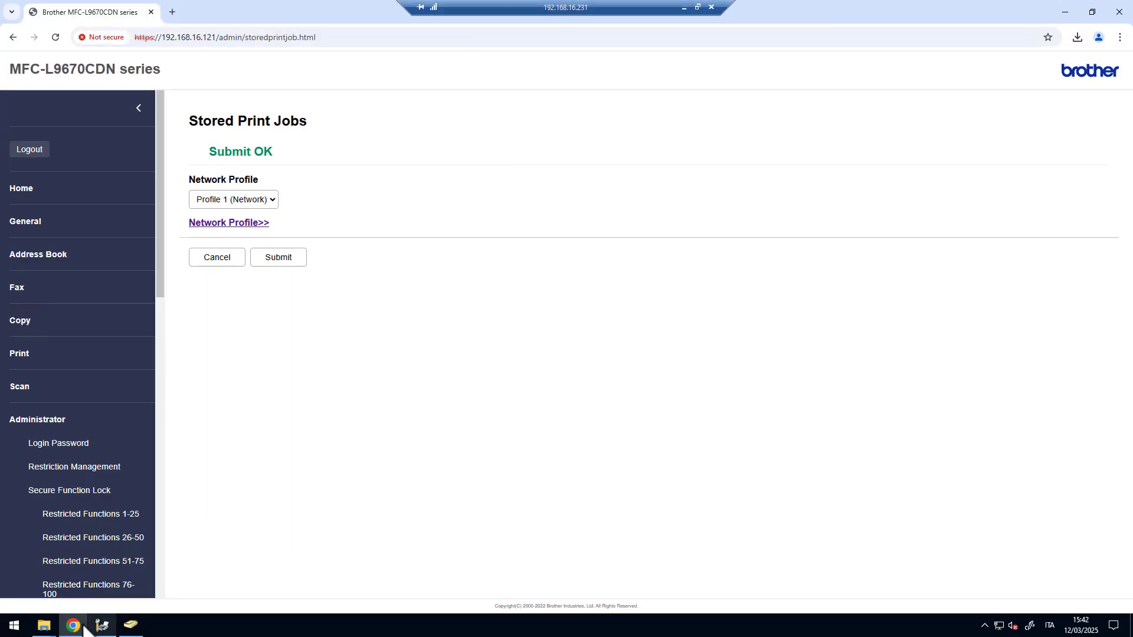
- Open the printer's Remote Panel and sign in as the admin user with its password
scroll(75, 422, "down", 8)
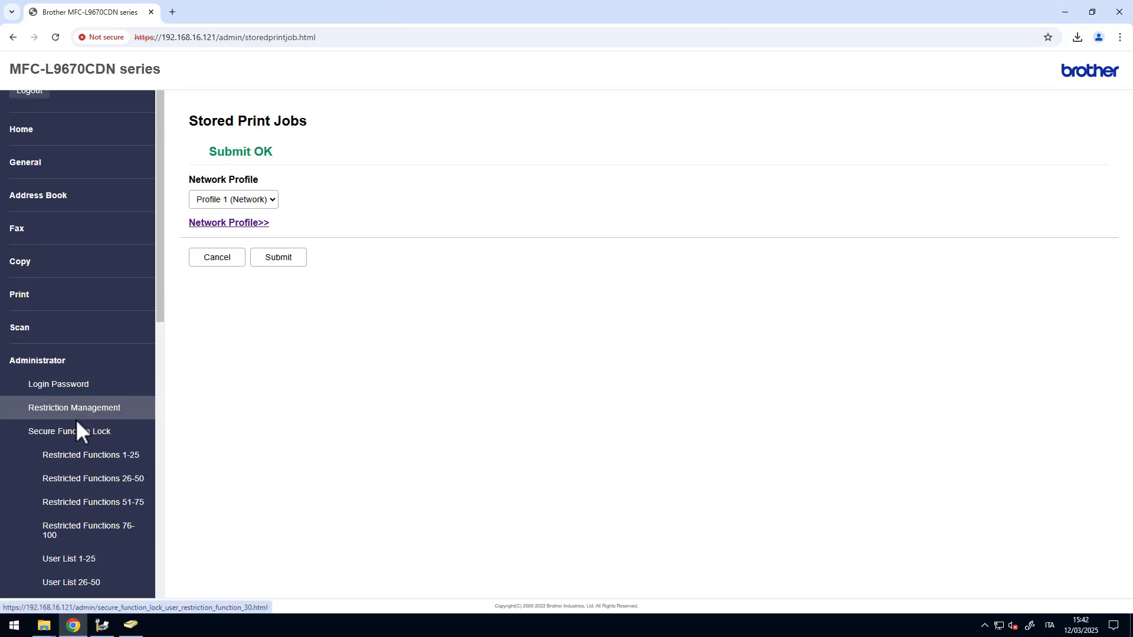
scroll(82, 430, "down", 3)
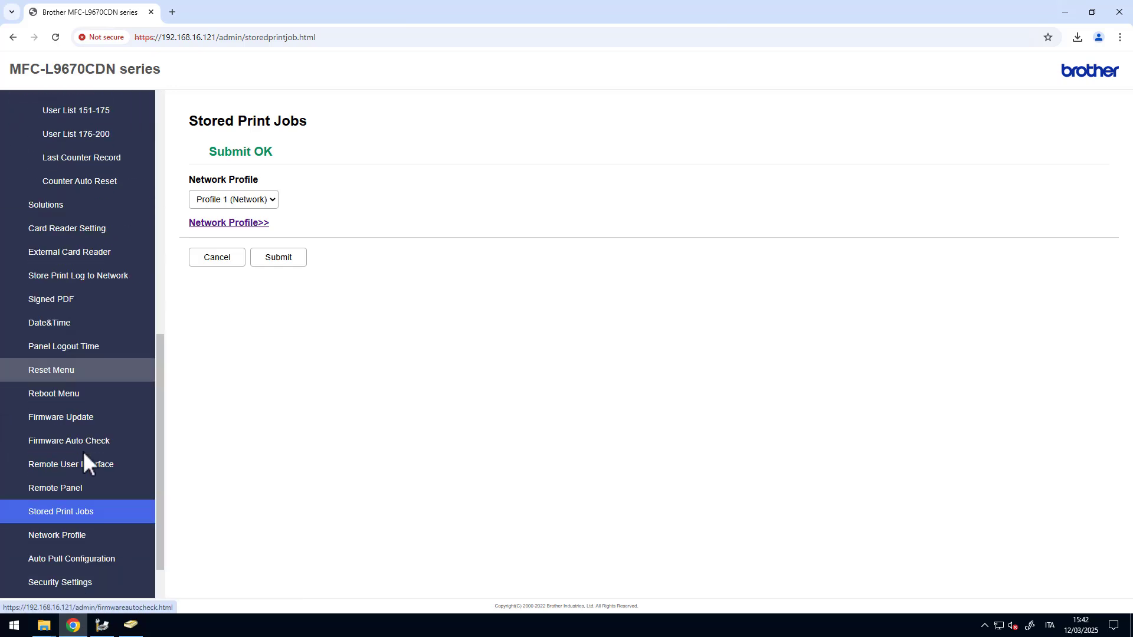
left_click(72, 489)
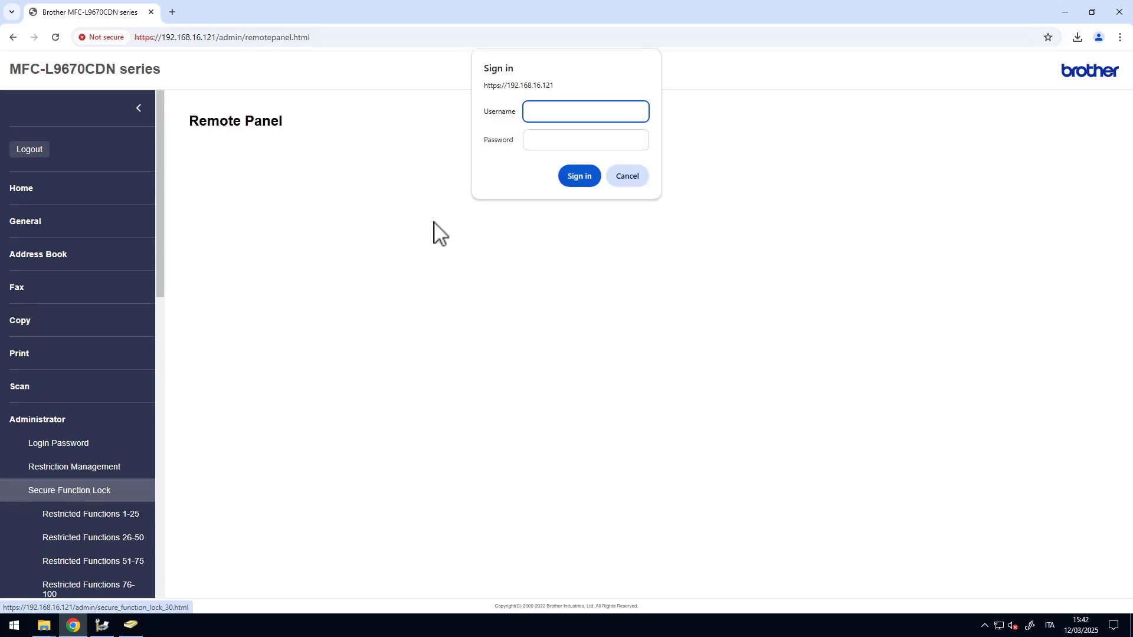
type("admin")
key("Tab")
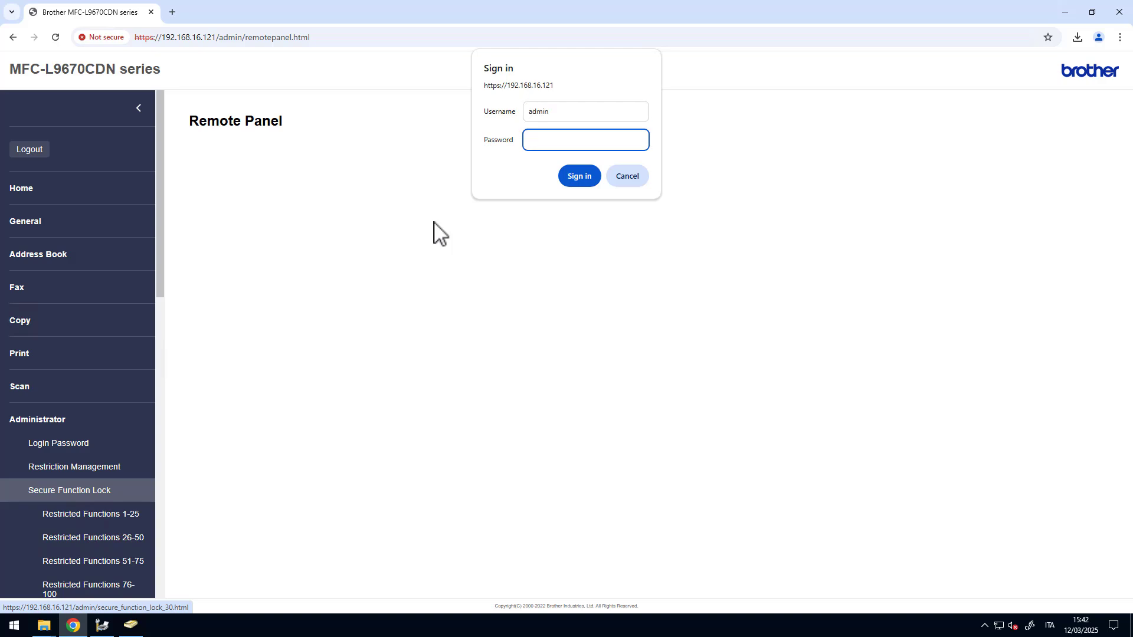
type("•••••••")
key("Return")
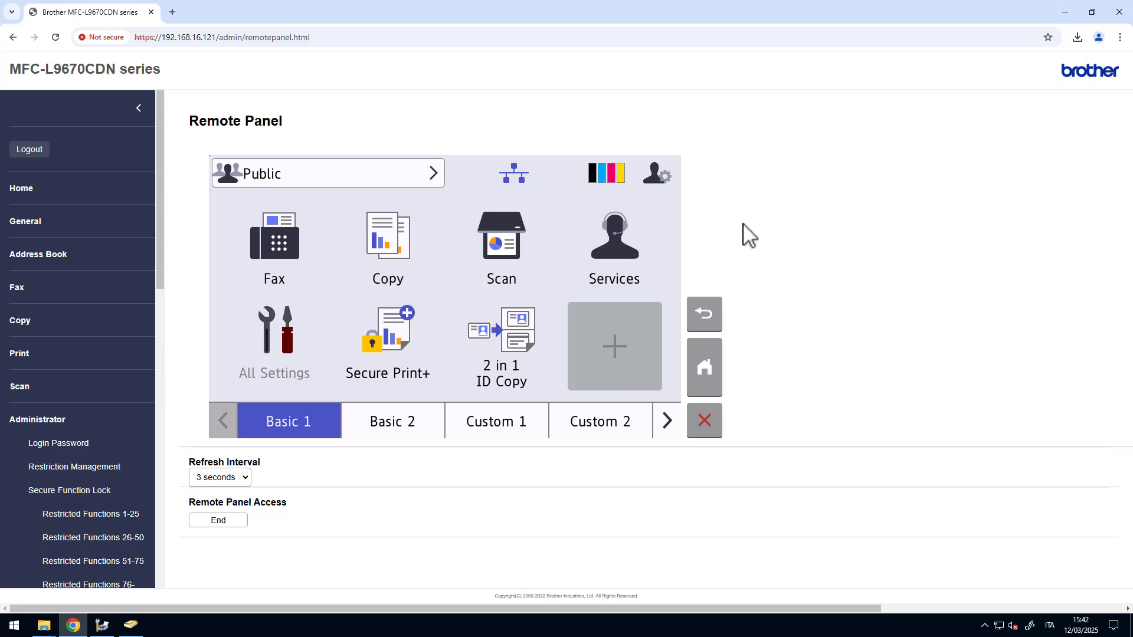
- Switch the panel from Public to the BROTHER-ADMIN user via Change User, confirming its password
left_click(373, 175)
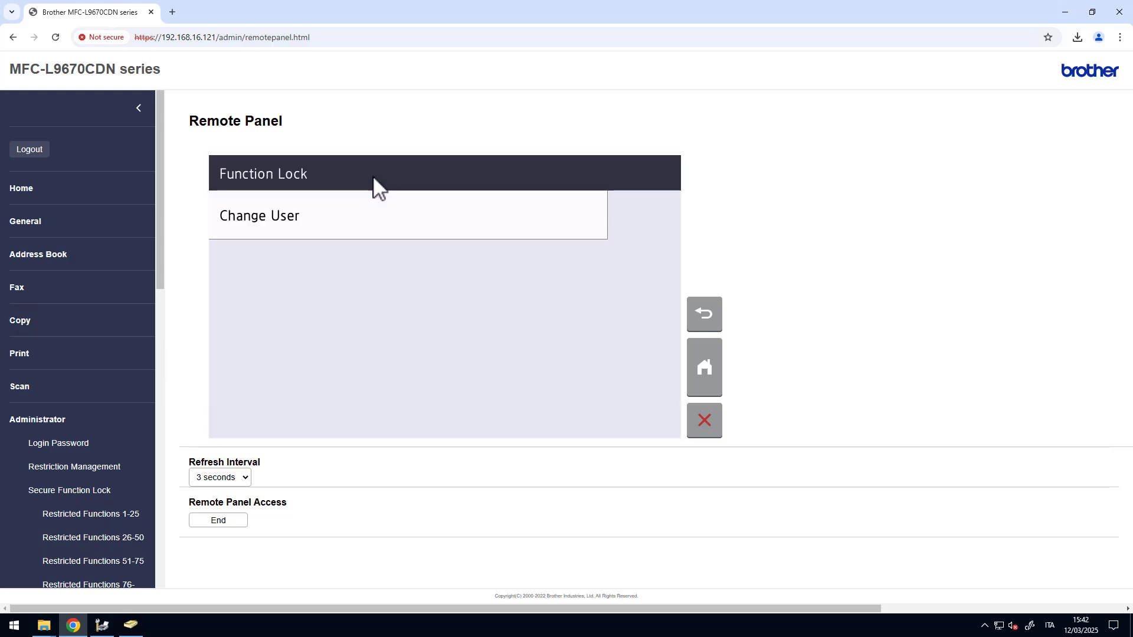
left_click(354, 213)
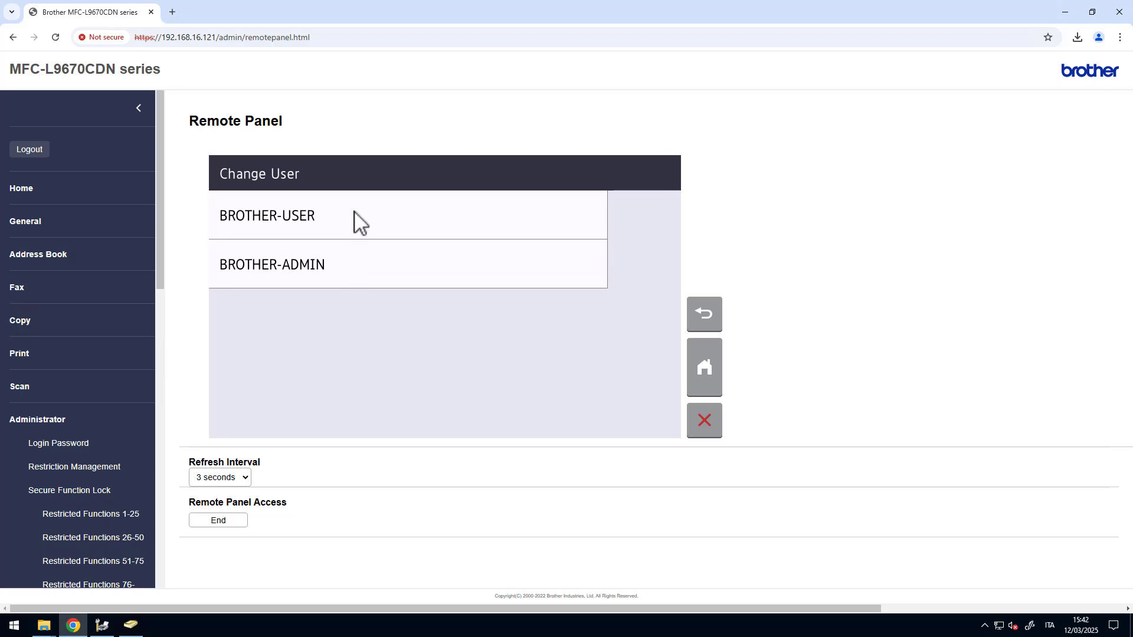
left_click(366, 268)
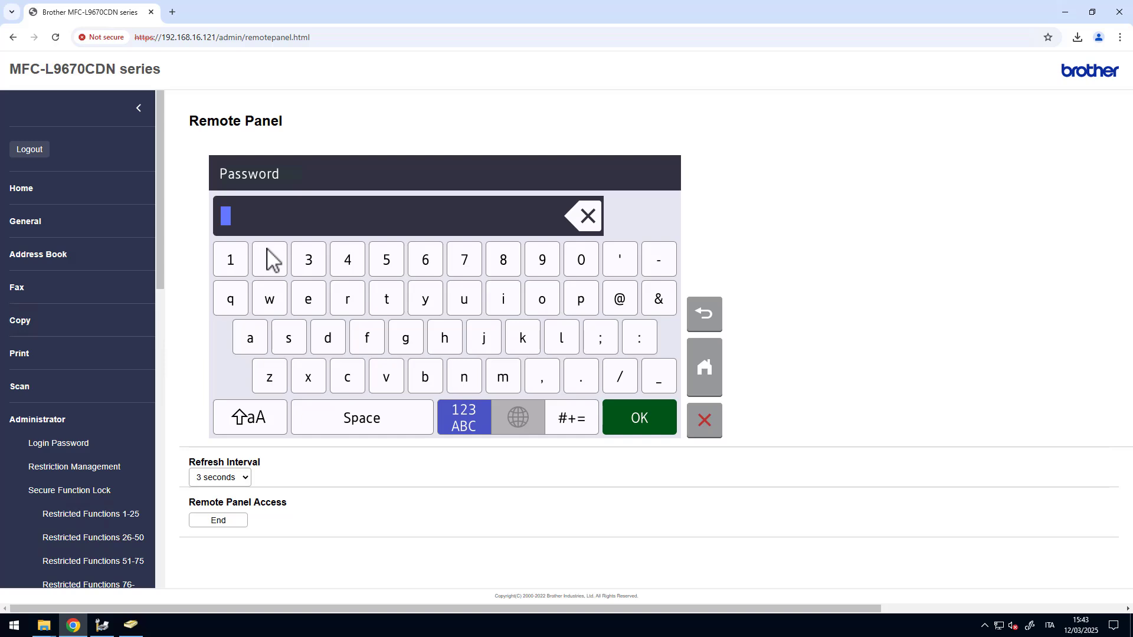
left_click(625, 422)
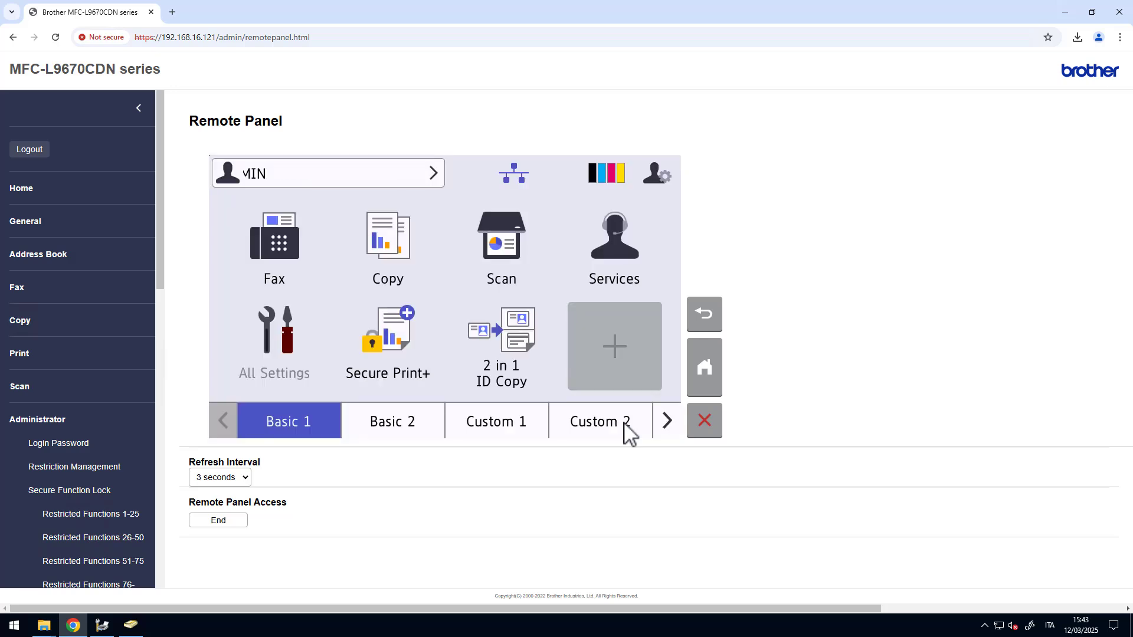
- Register an NFC card for BROTHER-ADMIN on the panel, then return the panel to Public mode
left_click(421, 175)
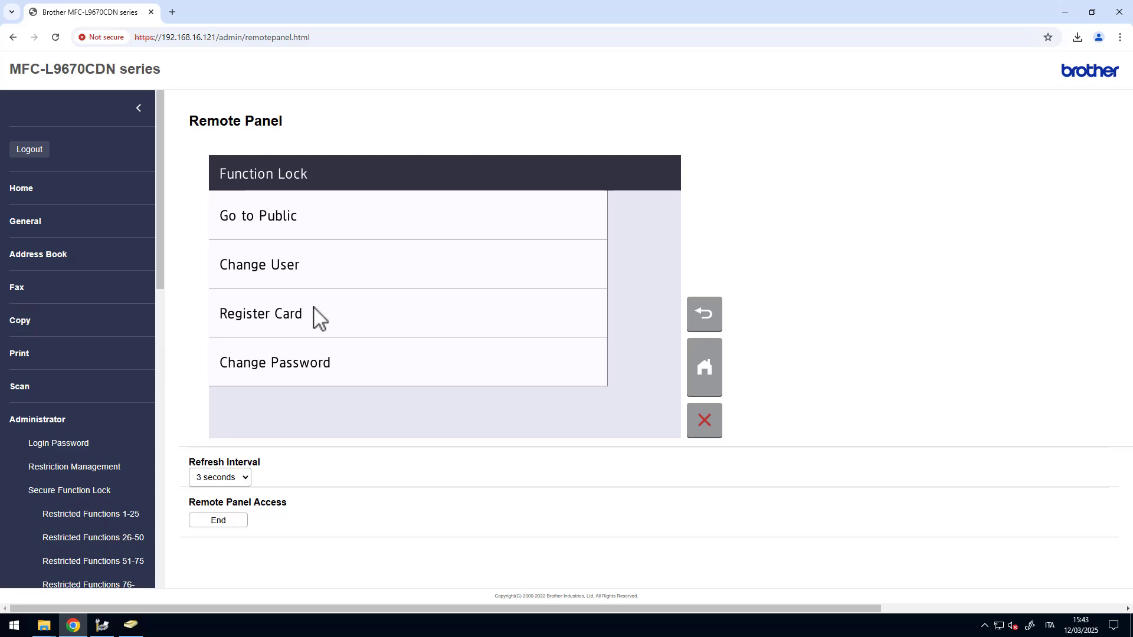
left_click(331, 318)
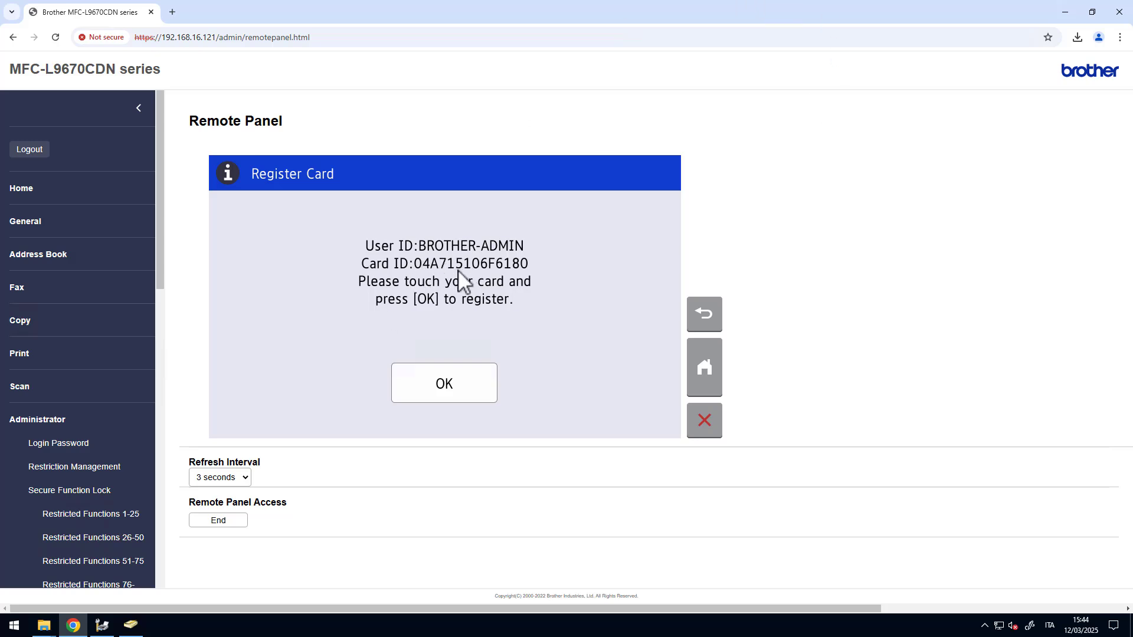
left_click(476, 379)
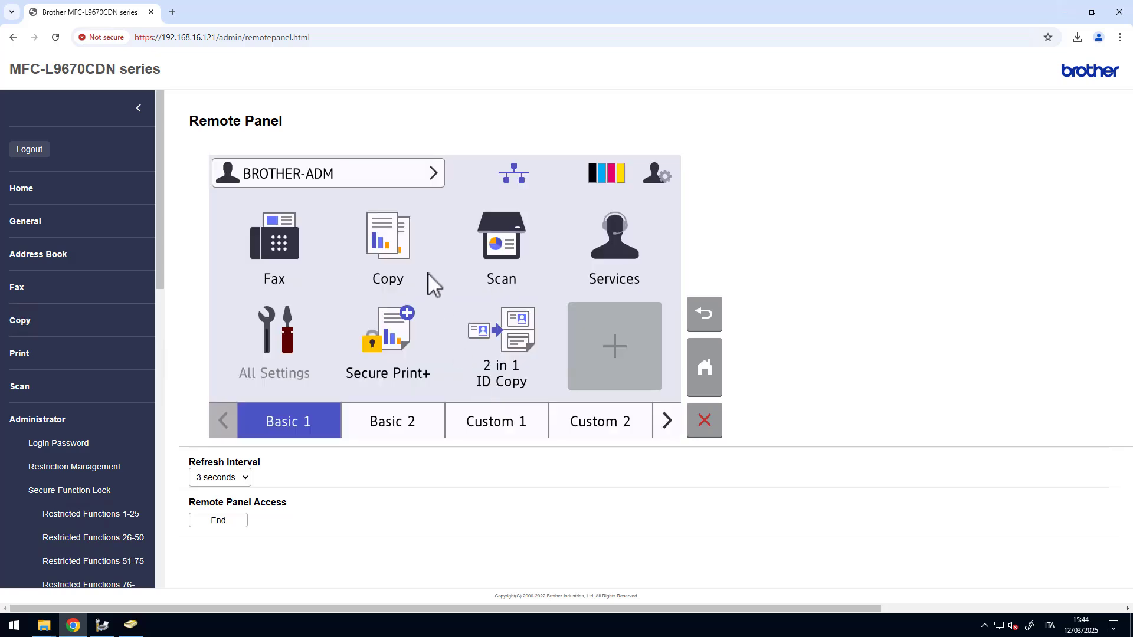
left_click(367, 176)
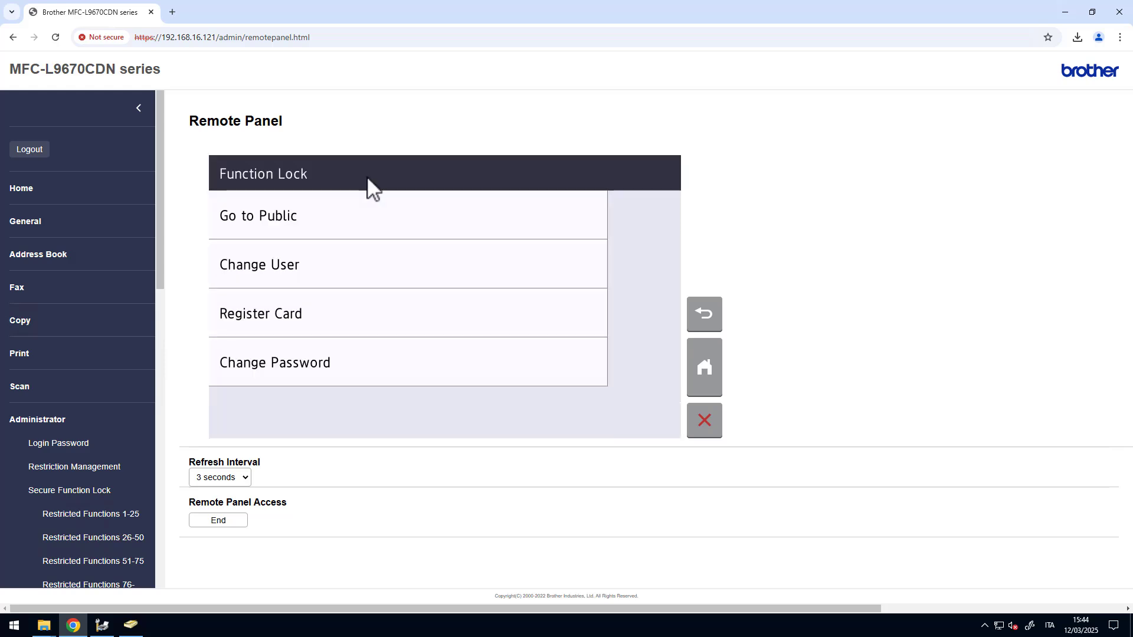
left_click(334, 221)
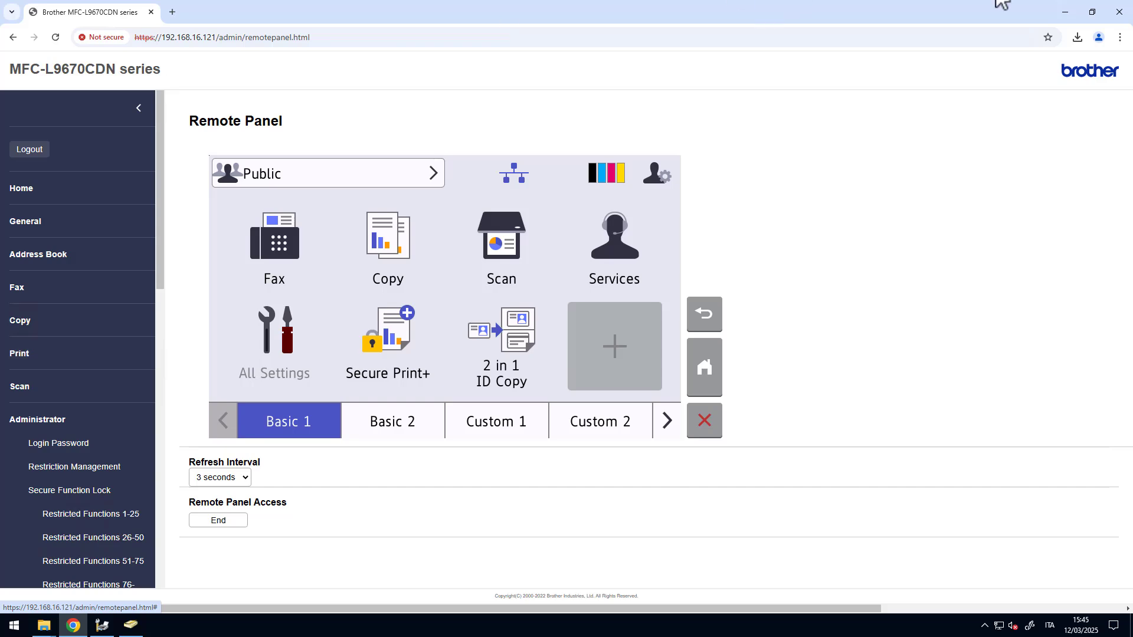
- View network diagram slides 10, 11 and 12, then bring back the maximised remote desktop
left_click(685, 3)
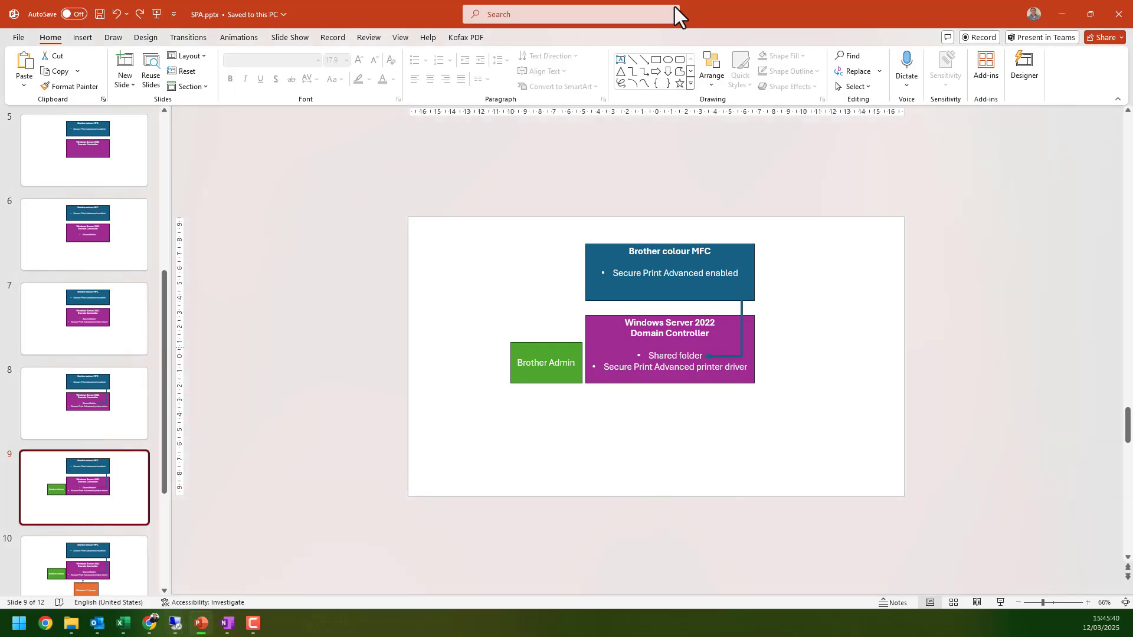
scroll(126, 445, "down", 3)
left_click(99, 388)
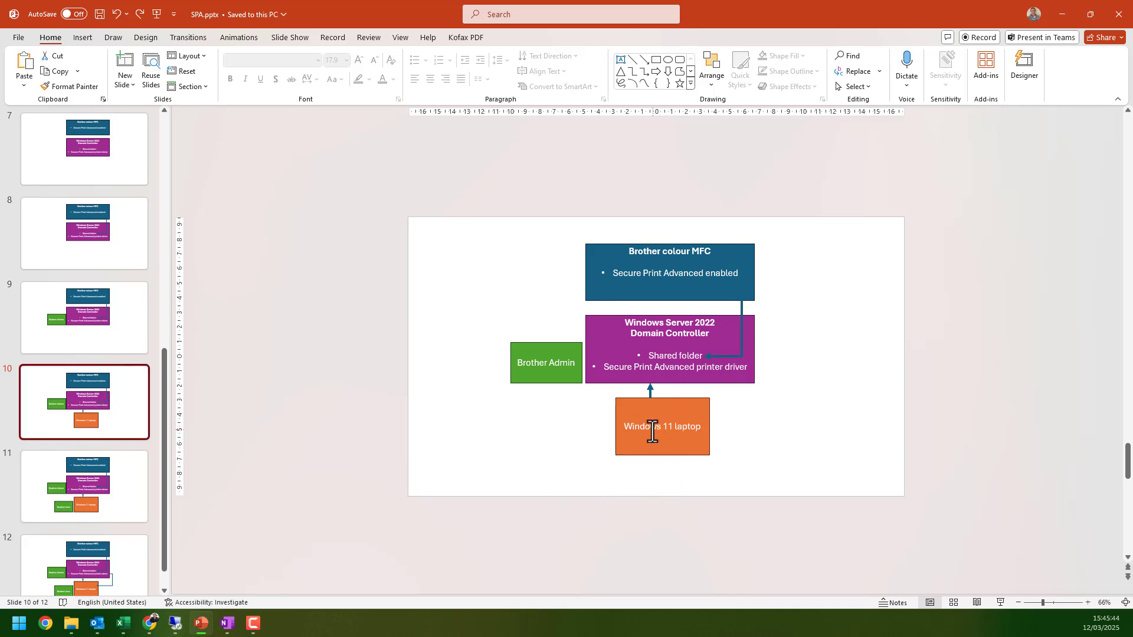
left_click(123, 481)
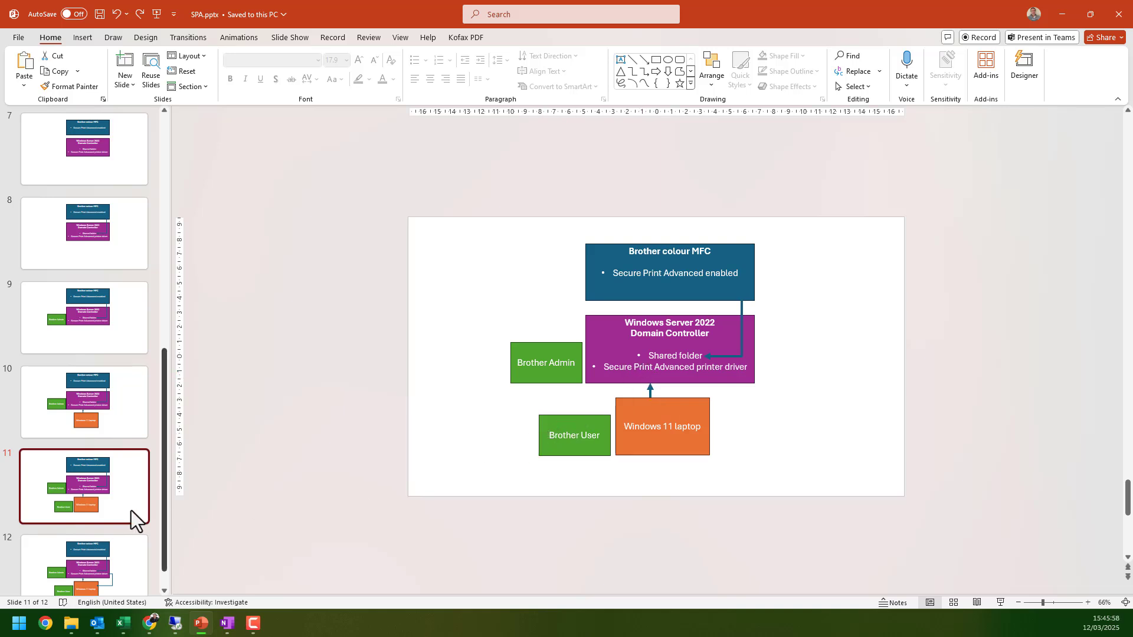
scroll(131, 511, "down", 1)
left_click(98, 537)
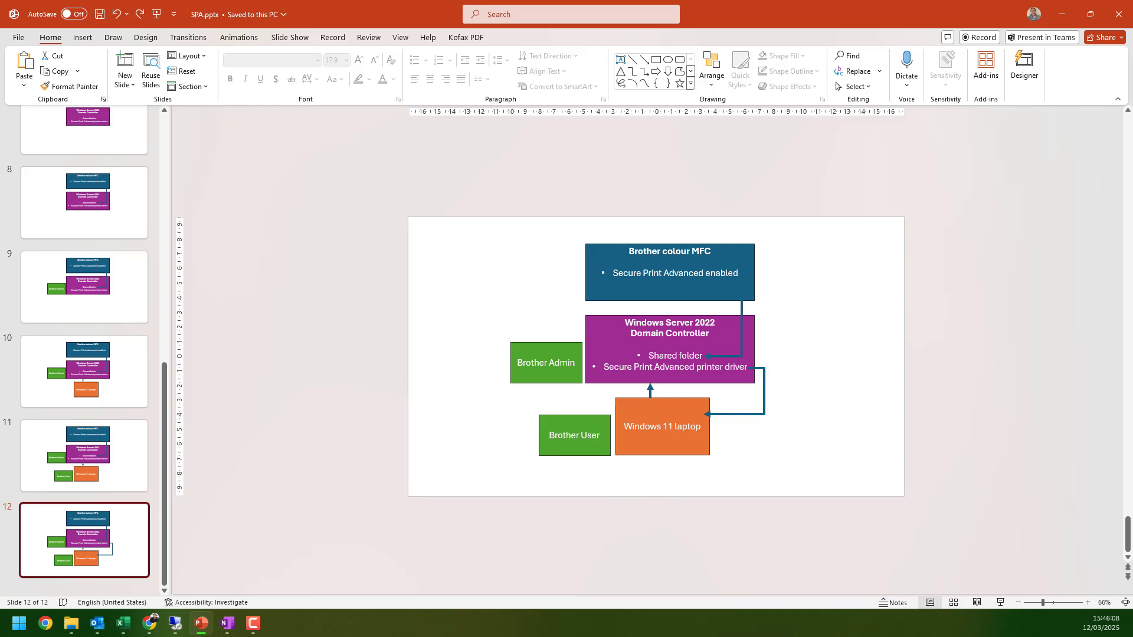
left_click(175, 624)
double_click(468, 270)
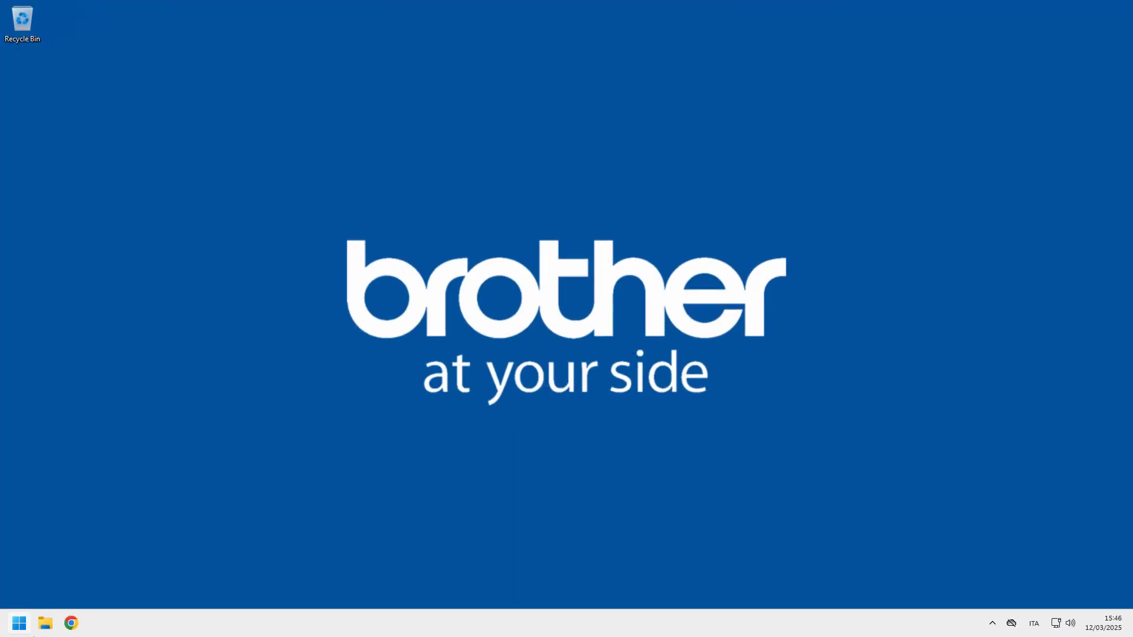
- Browse File Explorer to the \\192.168.16.231 shares and try opening the spa share
left_click(43, 629)
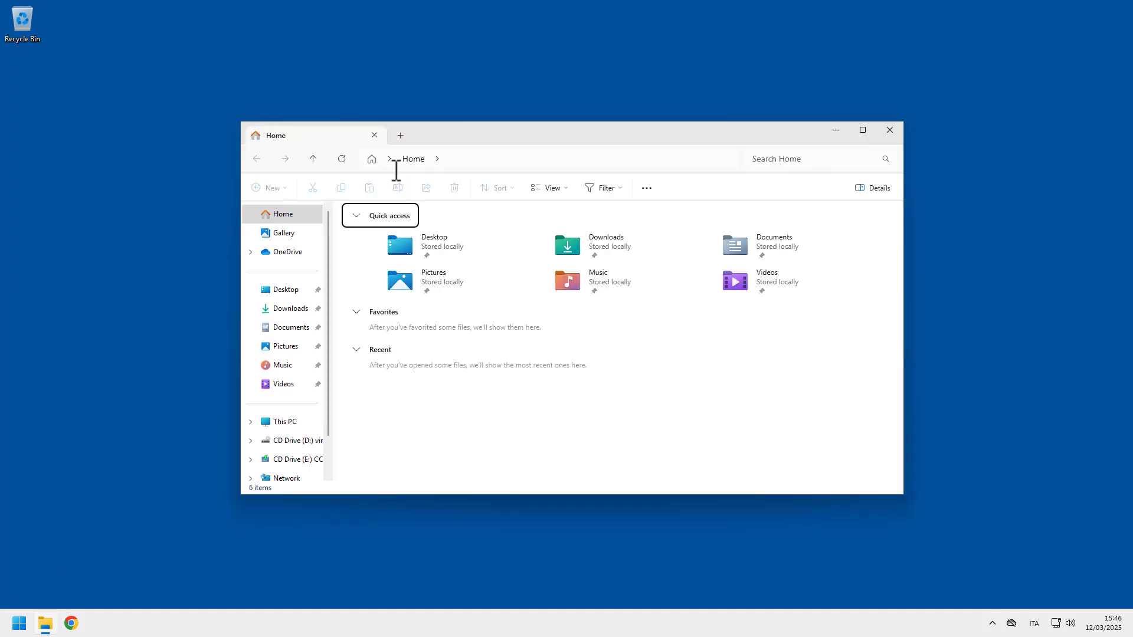
left_click(574, 161)
left_click(573, 163)
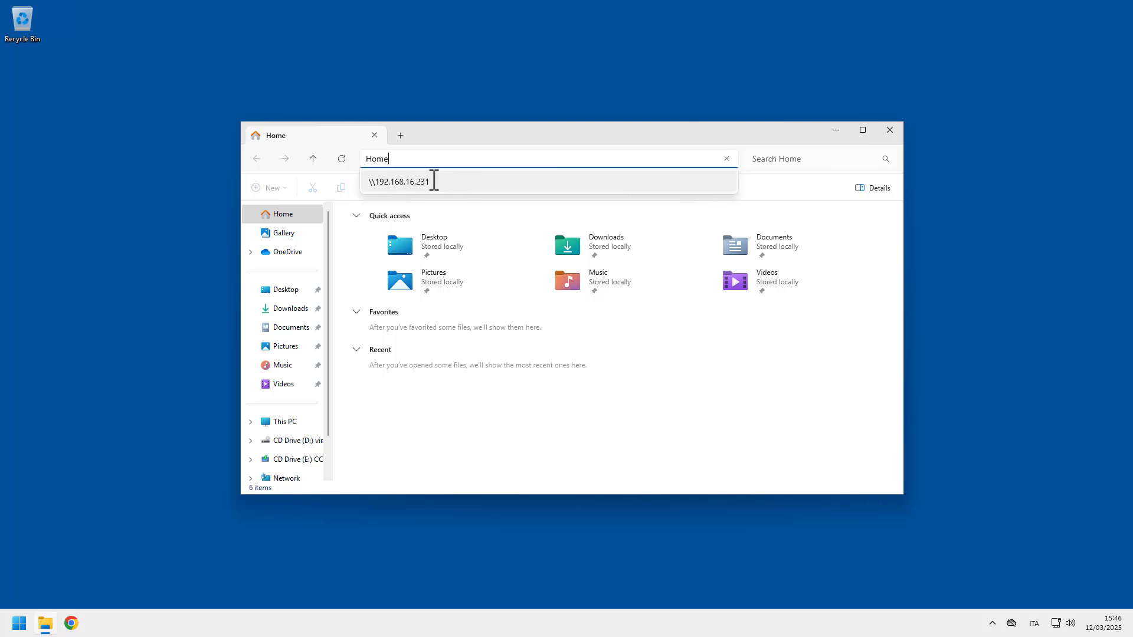
key("Escape")
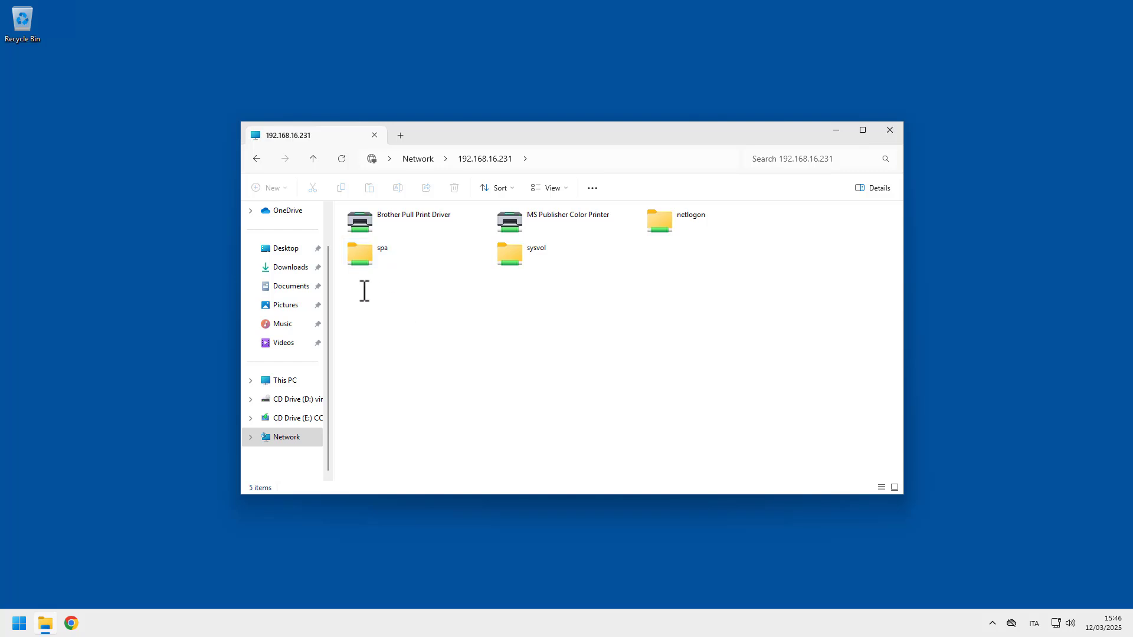
double_click(399, 253)
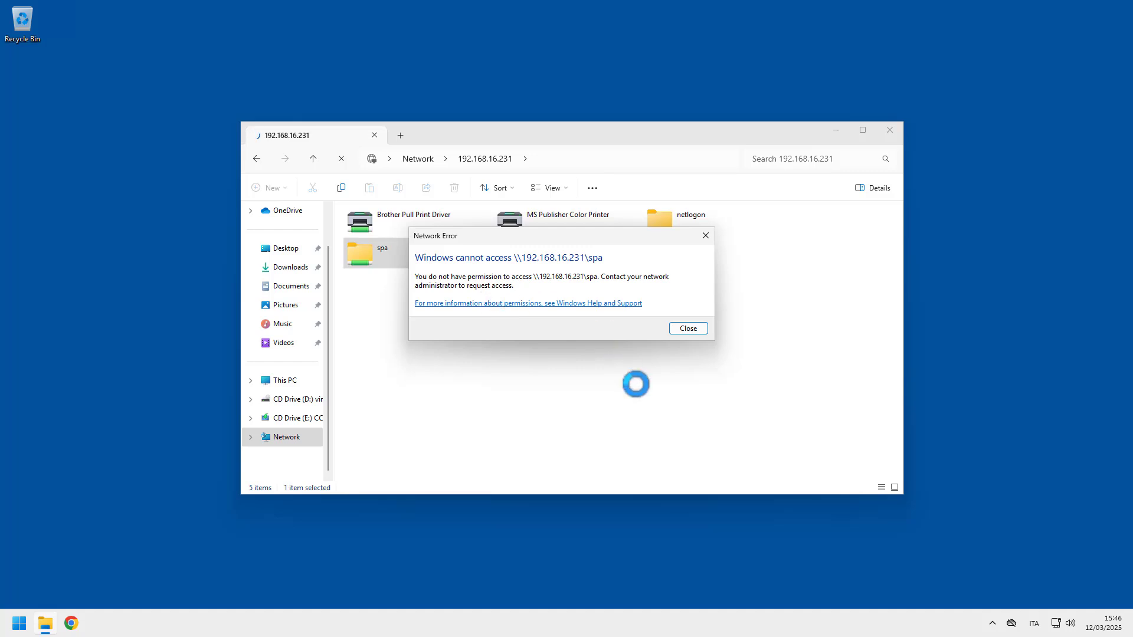
- Dismiss the access-denied error and connect to the shared Brother Pull Print Driver printer
left_click(685, 328)
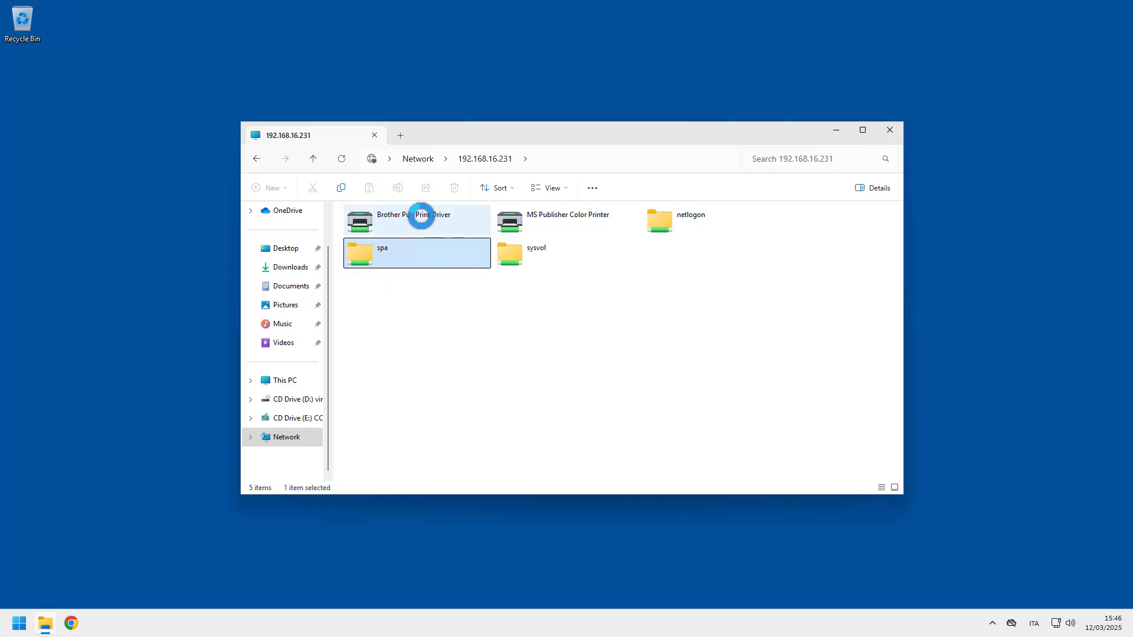
left_click(412, 217)
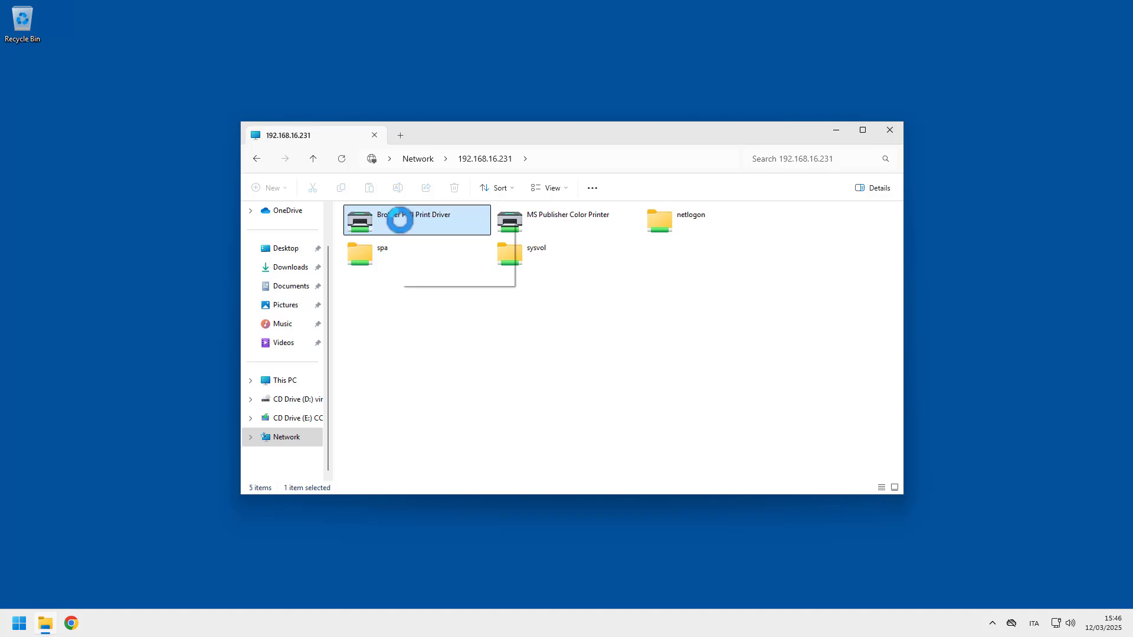
left_click(452, 246)
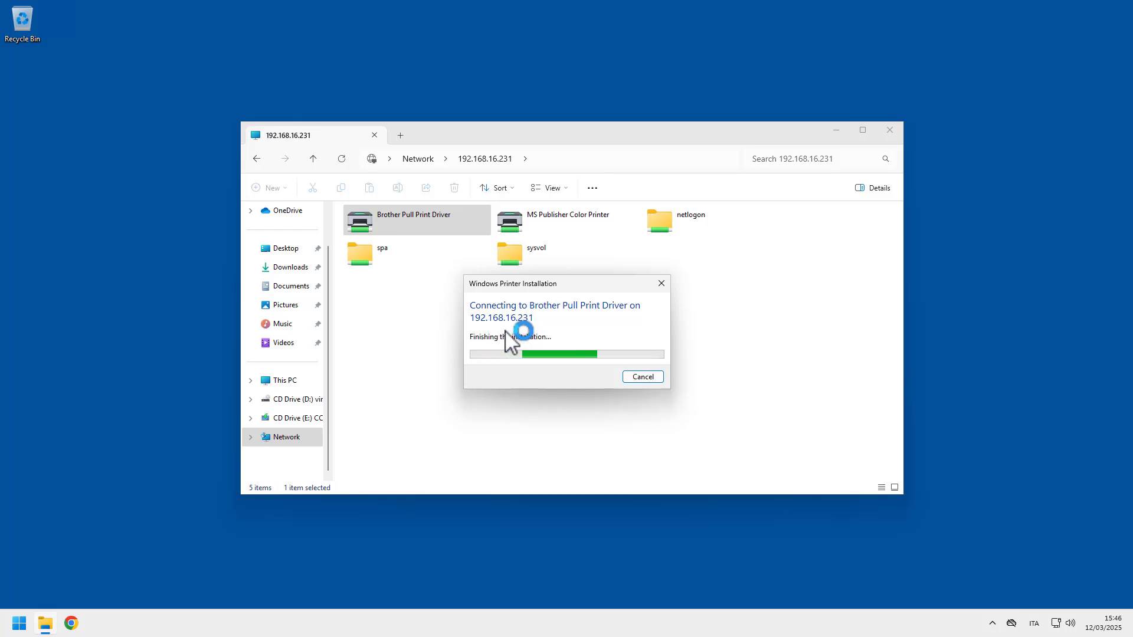
- Print a test page to Brother Pull Print Driver from Settings' Printers & scanners list
left_click(9, 631)
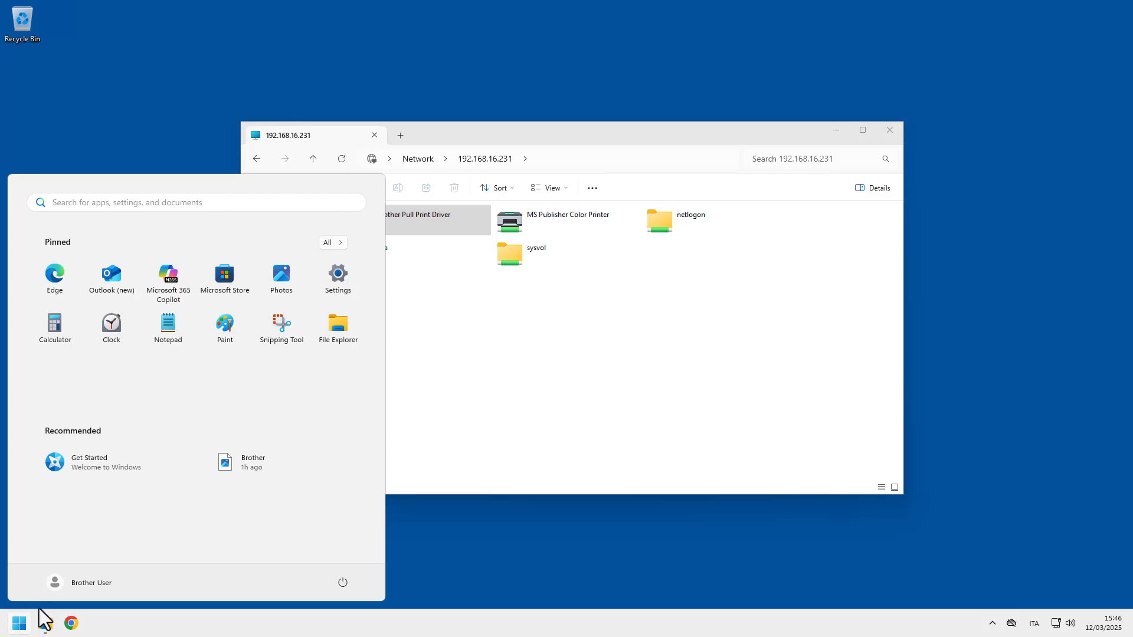
left_click(336, 287)
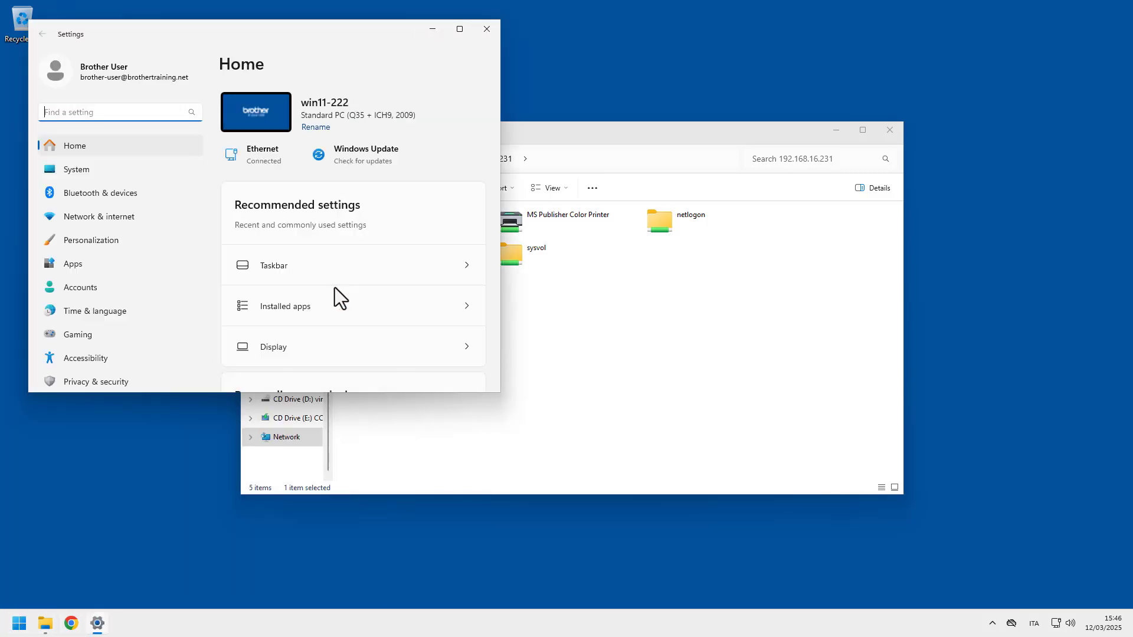
left_click(131, 198)
left_click(386, 181)
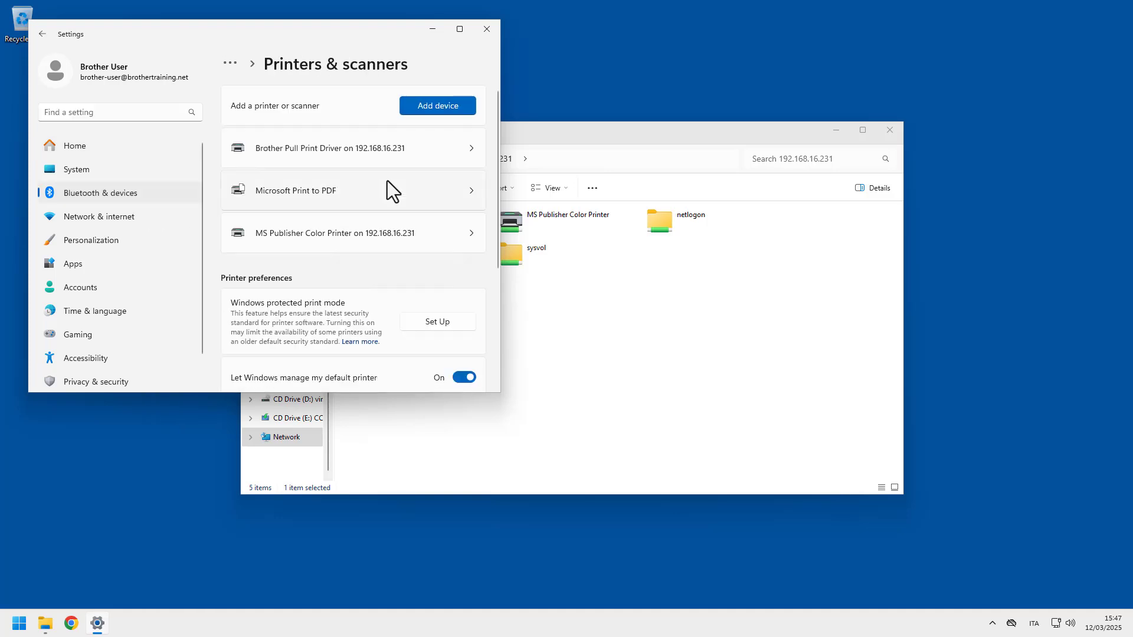
left_click(457, 150)
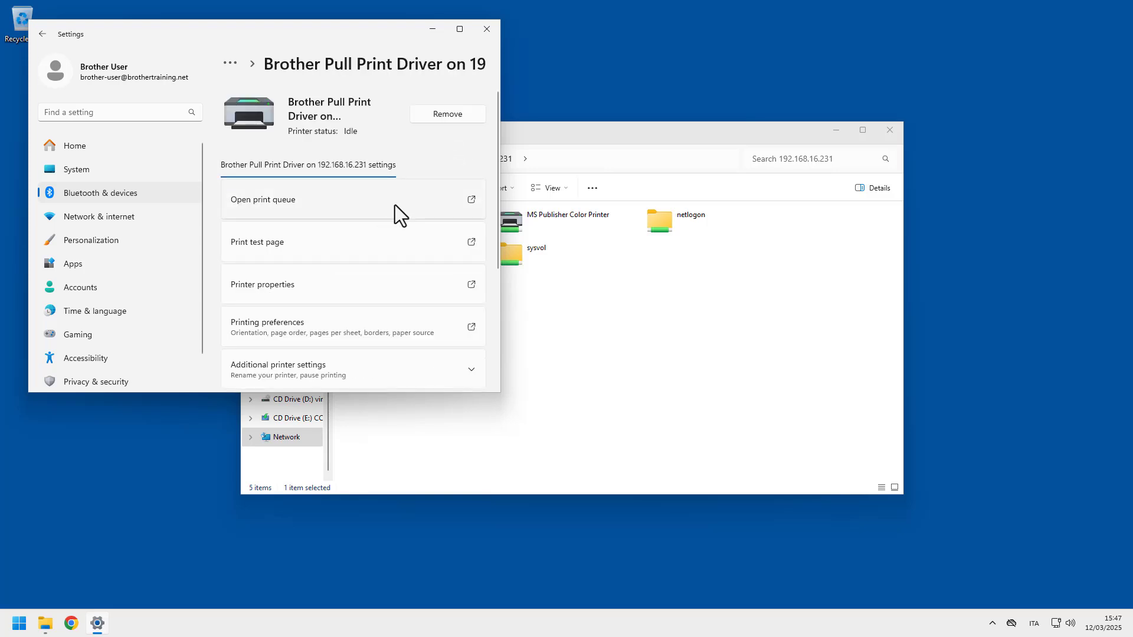
left_click(377, 250)
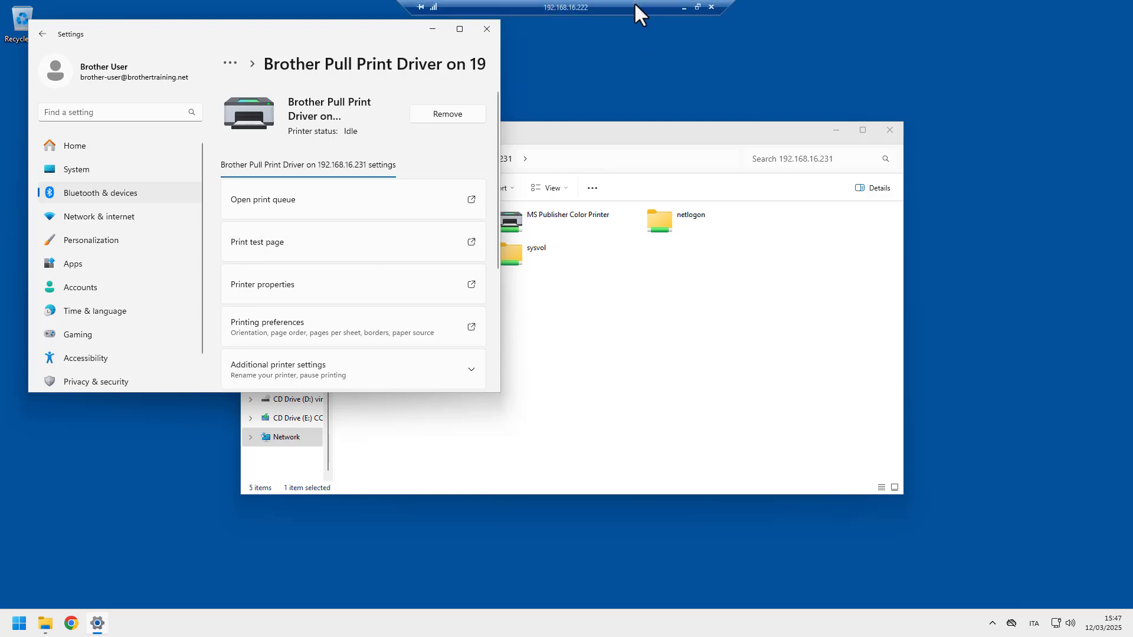
- Restore the remote desktop window and switch to the session showing the printer panel
left_click(635, 4)
left_click_drag(635, 32, 587, 126)
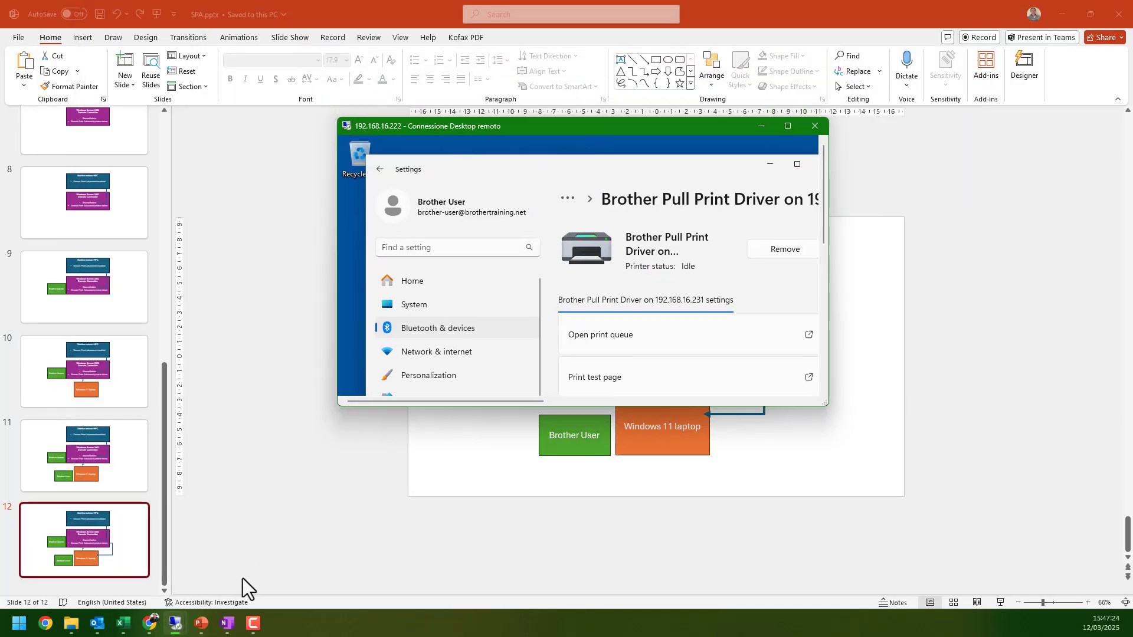
mouse_move(175, 620)
left_click(139, 581)
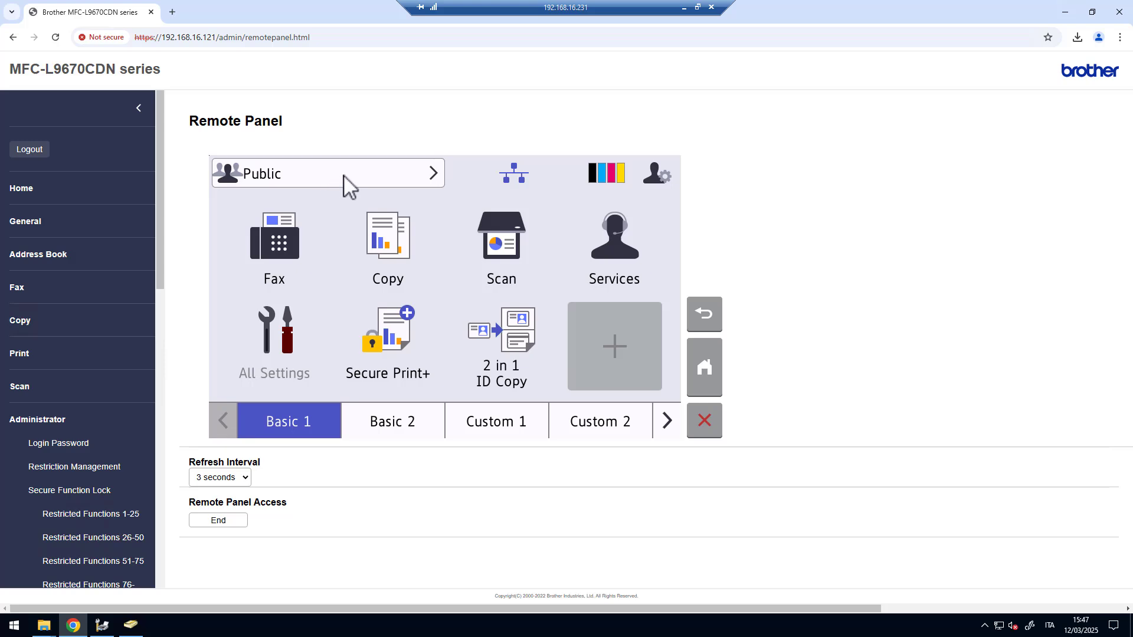
- Change the panel user to BROTHER-USER and enter its PIN to reach Select Job
left_click(362, 175)
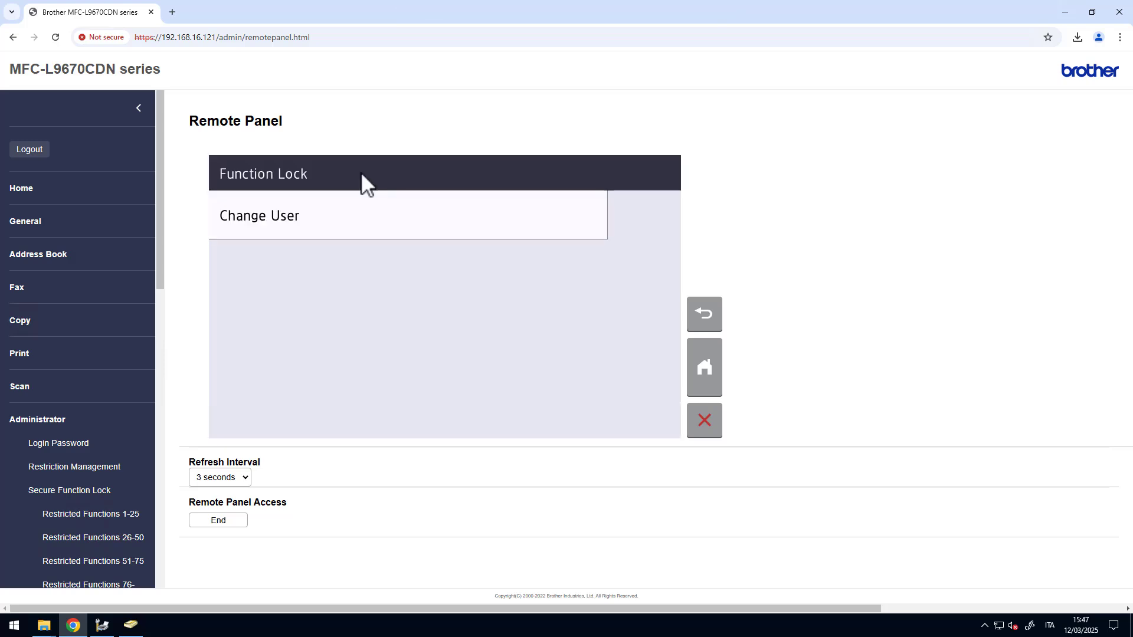
left_click(340, 227)
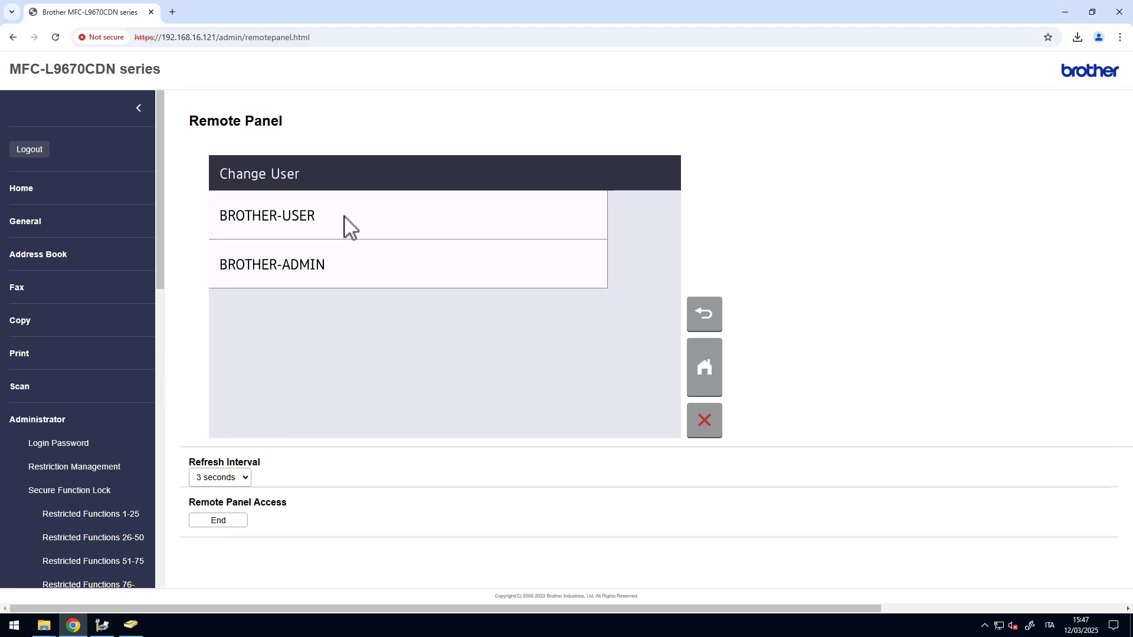
left_click(344, 216)
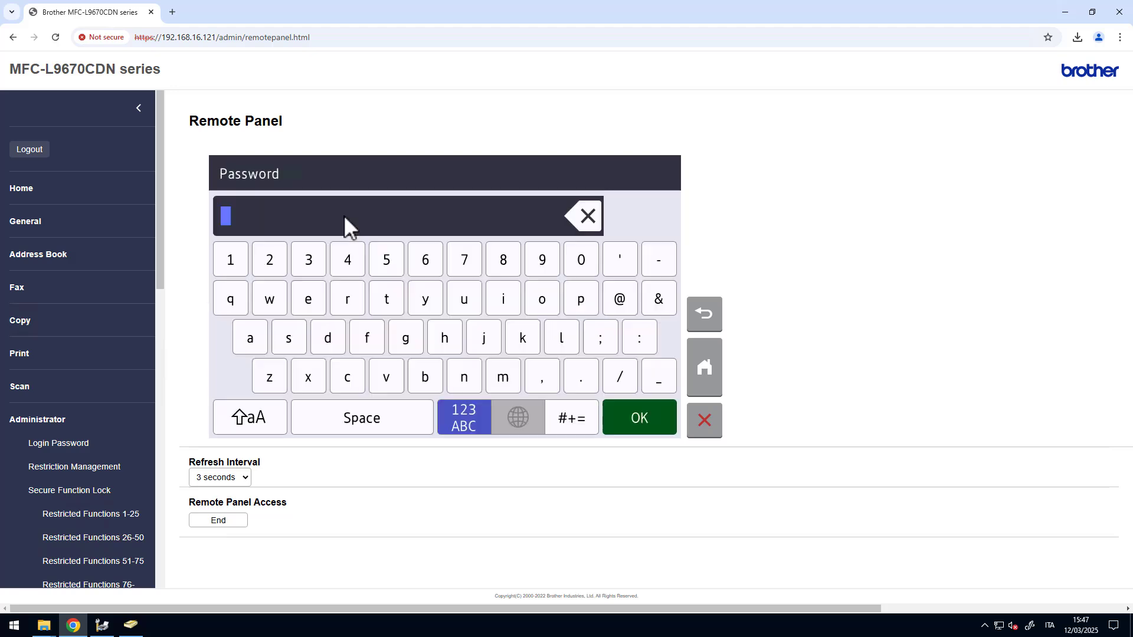
left_click(236, 267)
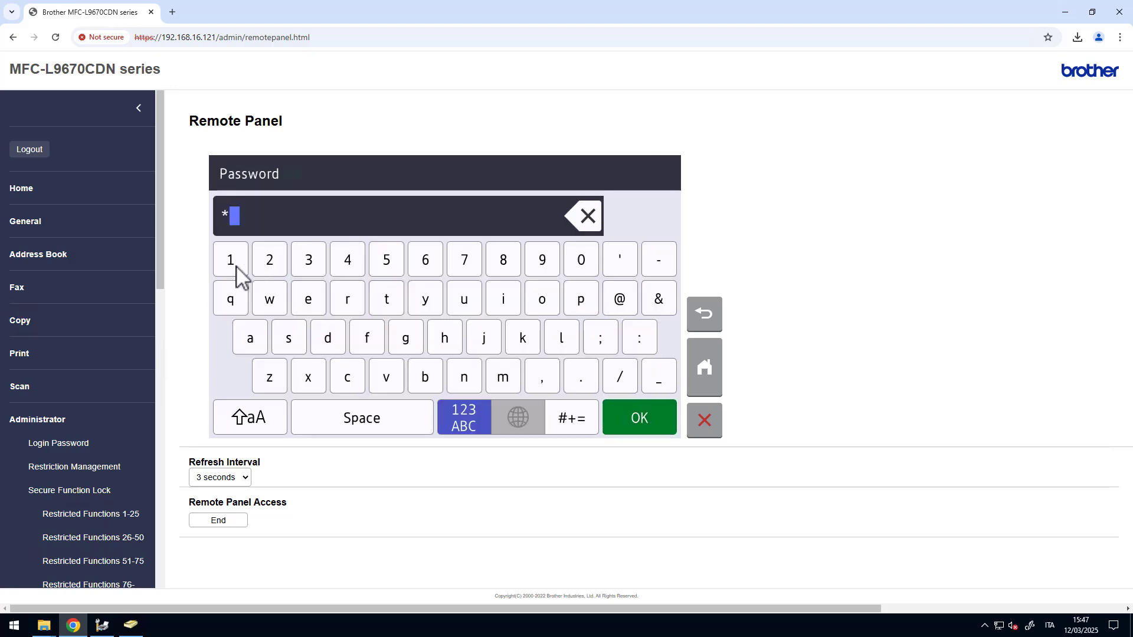
type("234")
left_click(640, 420)
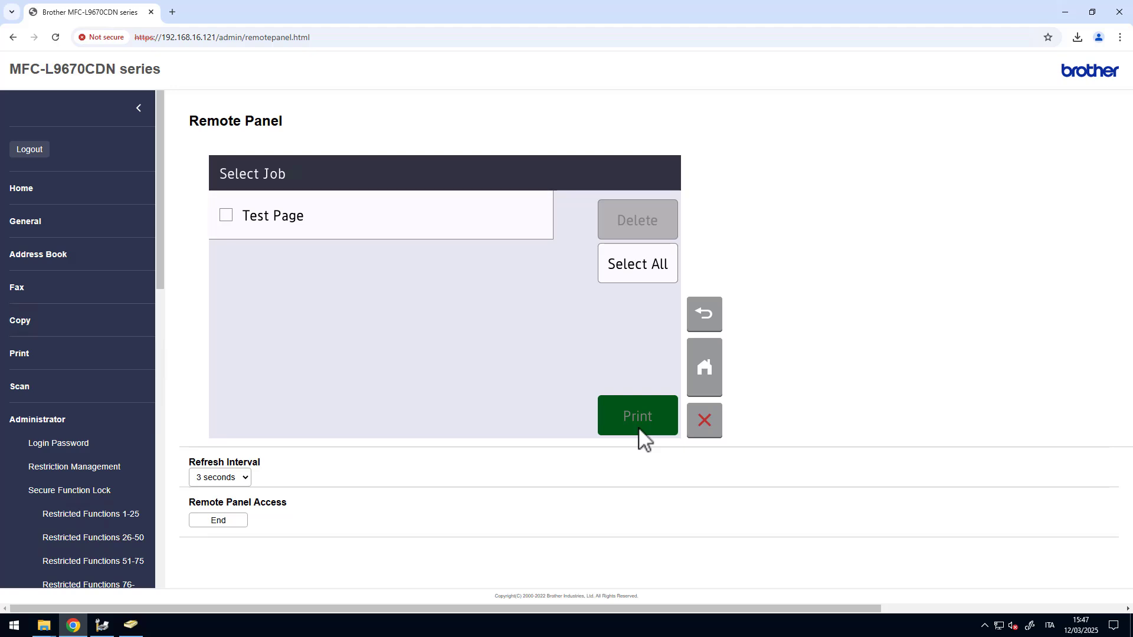
- Close SPA Properties and open C:\SPA\brother-user on the server to see the held job
mouse_move(41, 630)
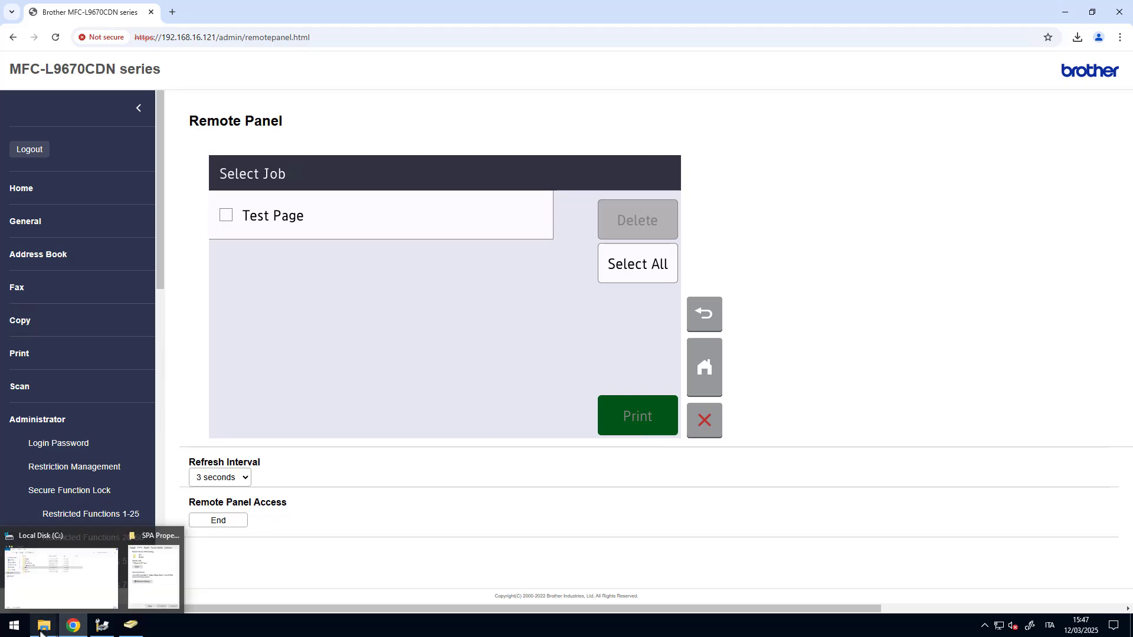
left_click(147, 575)
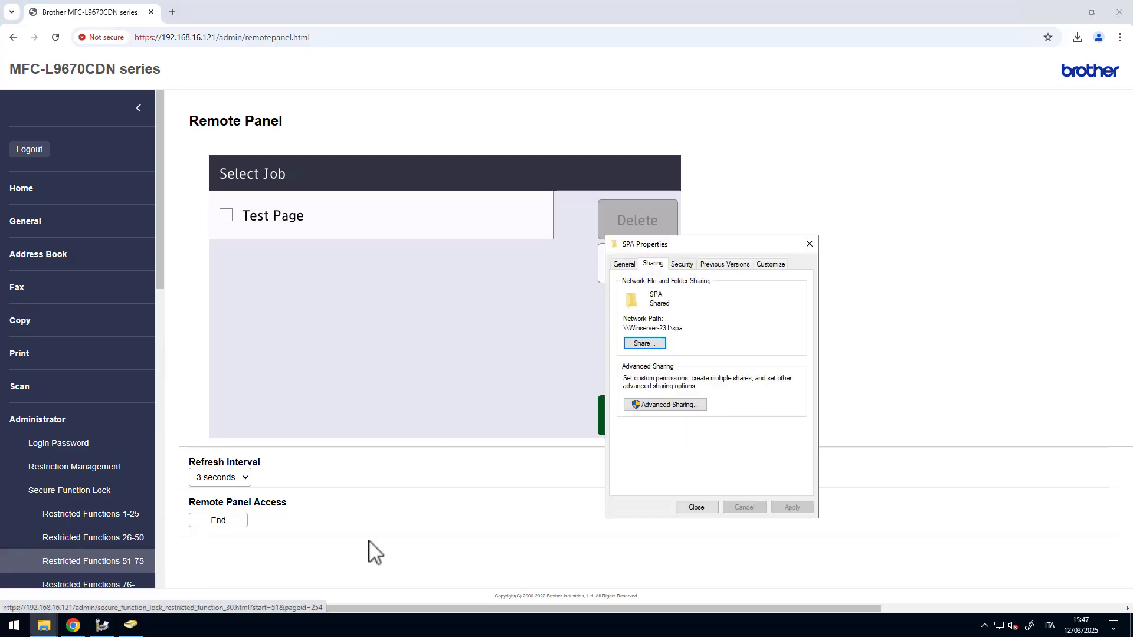
left_click(695, 510)
left_click(44, 626)
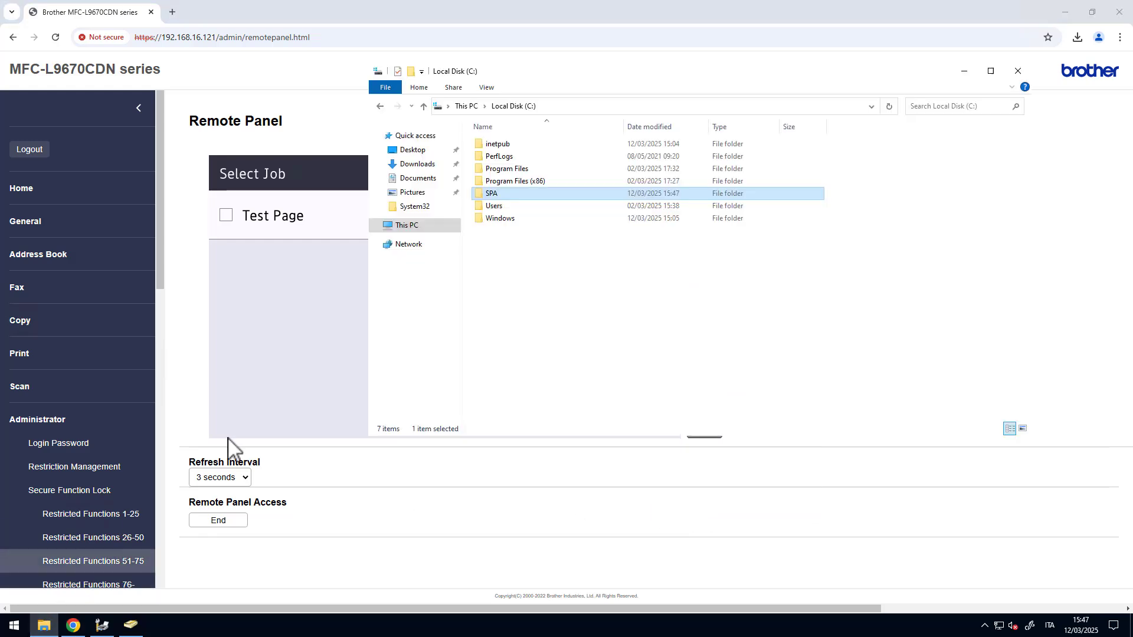
double_click(495, 193)
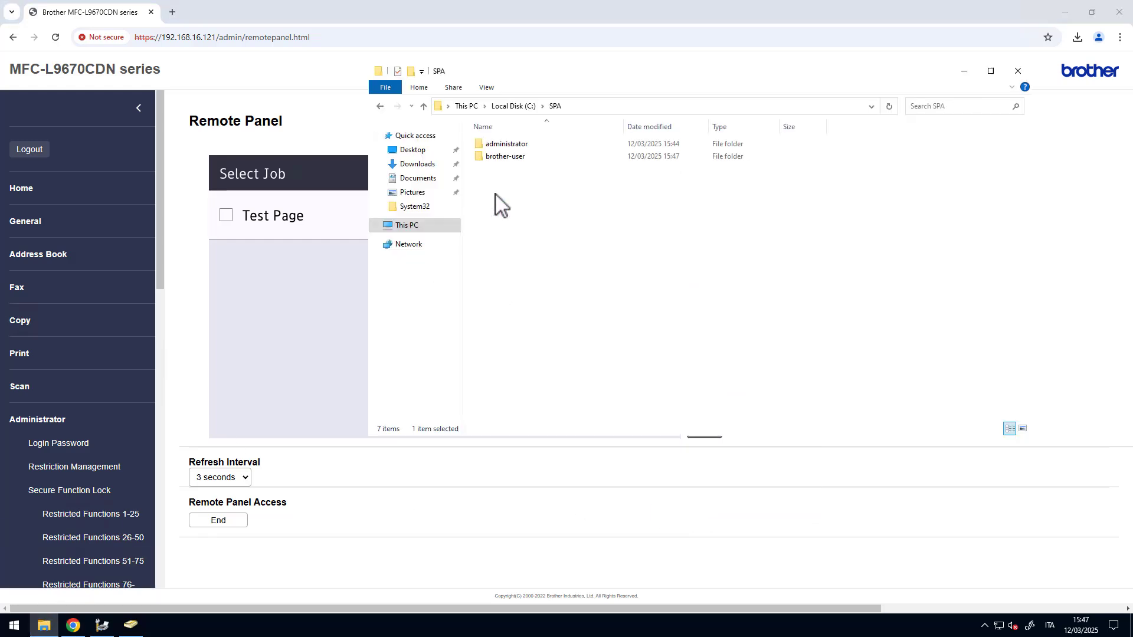
left_click(508, 157)
double_click(512, 157)
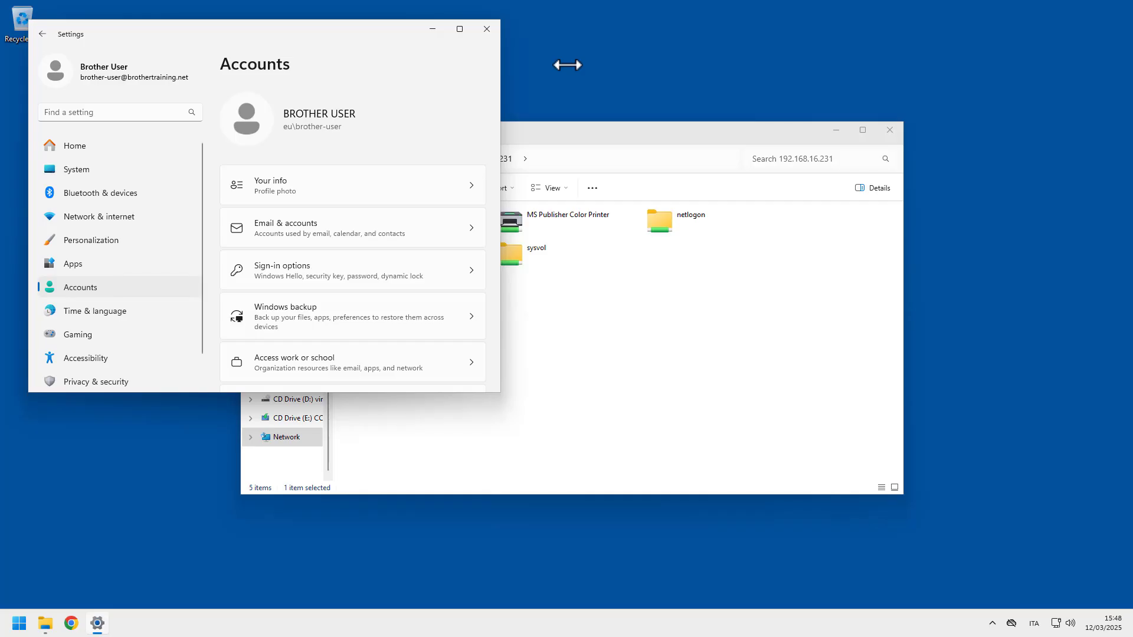
- Retry the spa share on the client and dismiss the access-denied Network Error
left_click(807, 423)
double_click(391, 248)
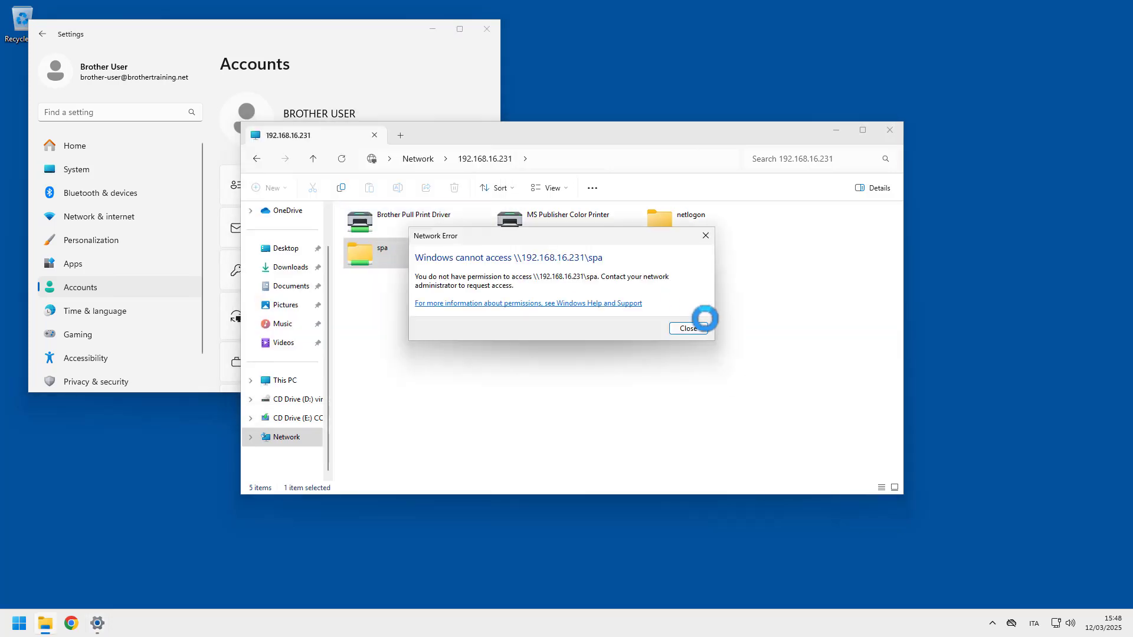
left_click(698, 328)
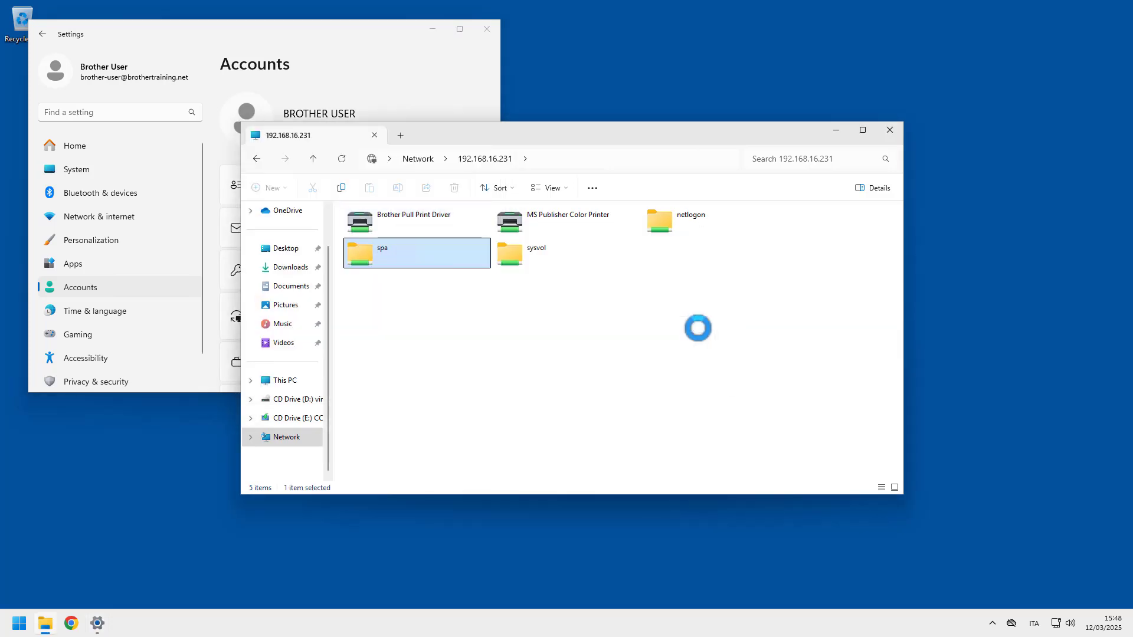